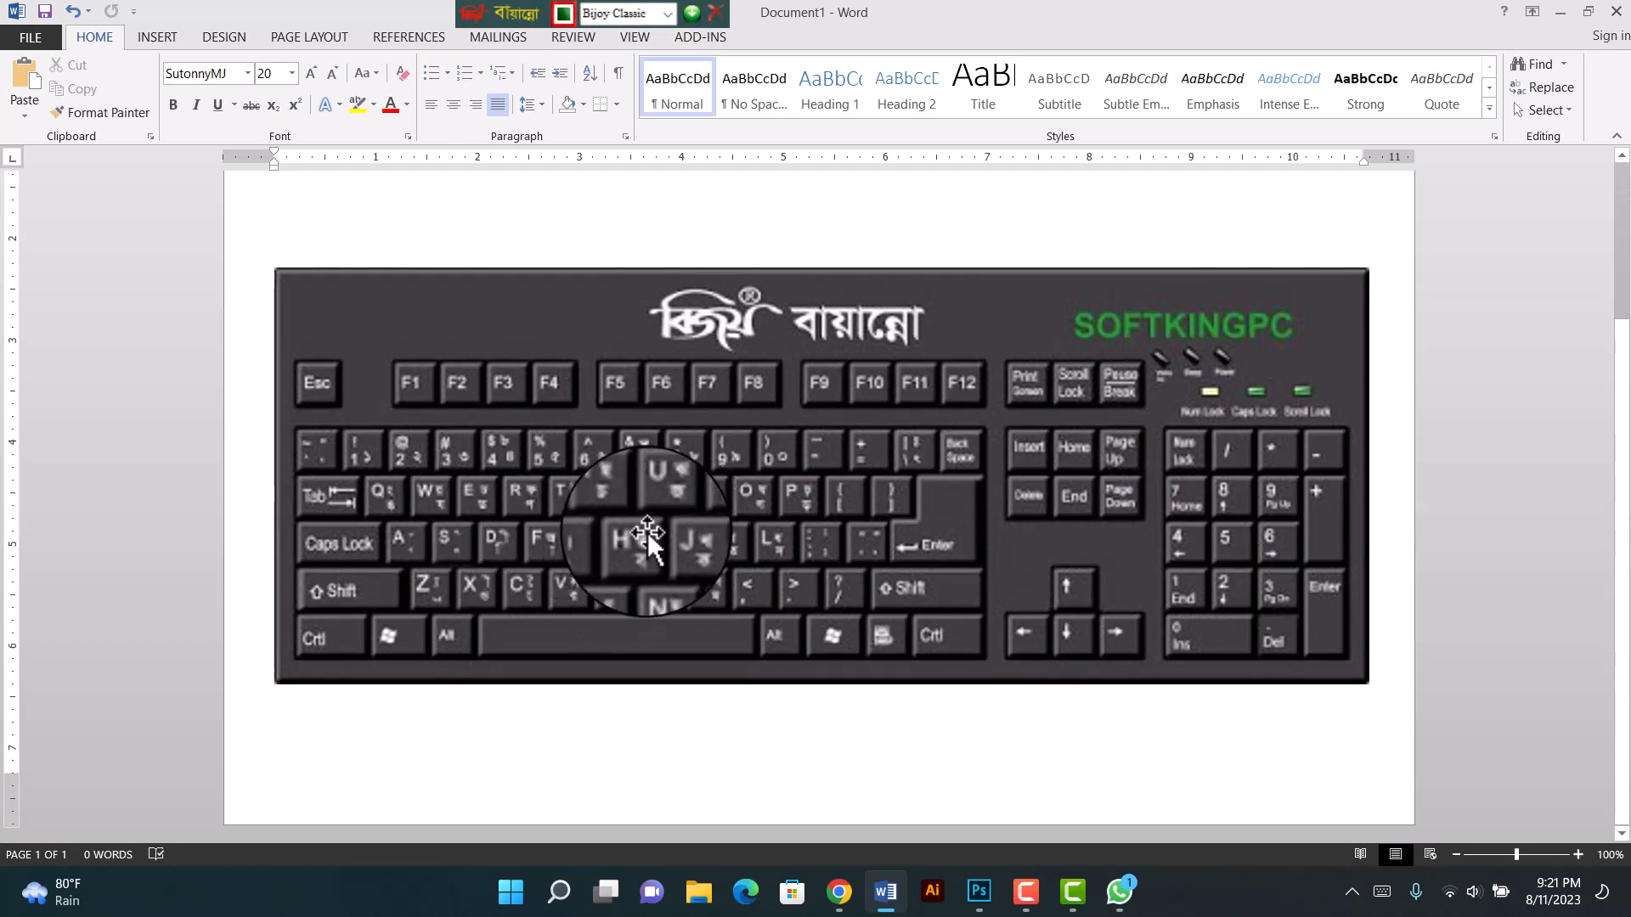
Step: Enter the Bengali letters ক খ on the blank line above the keyboard picture and erase them
scroll(467, 354, "up", 4)
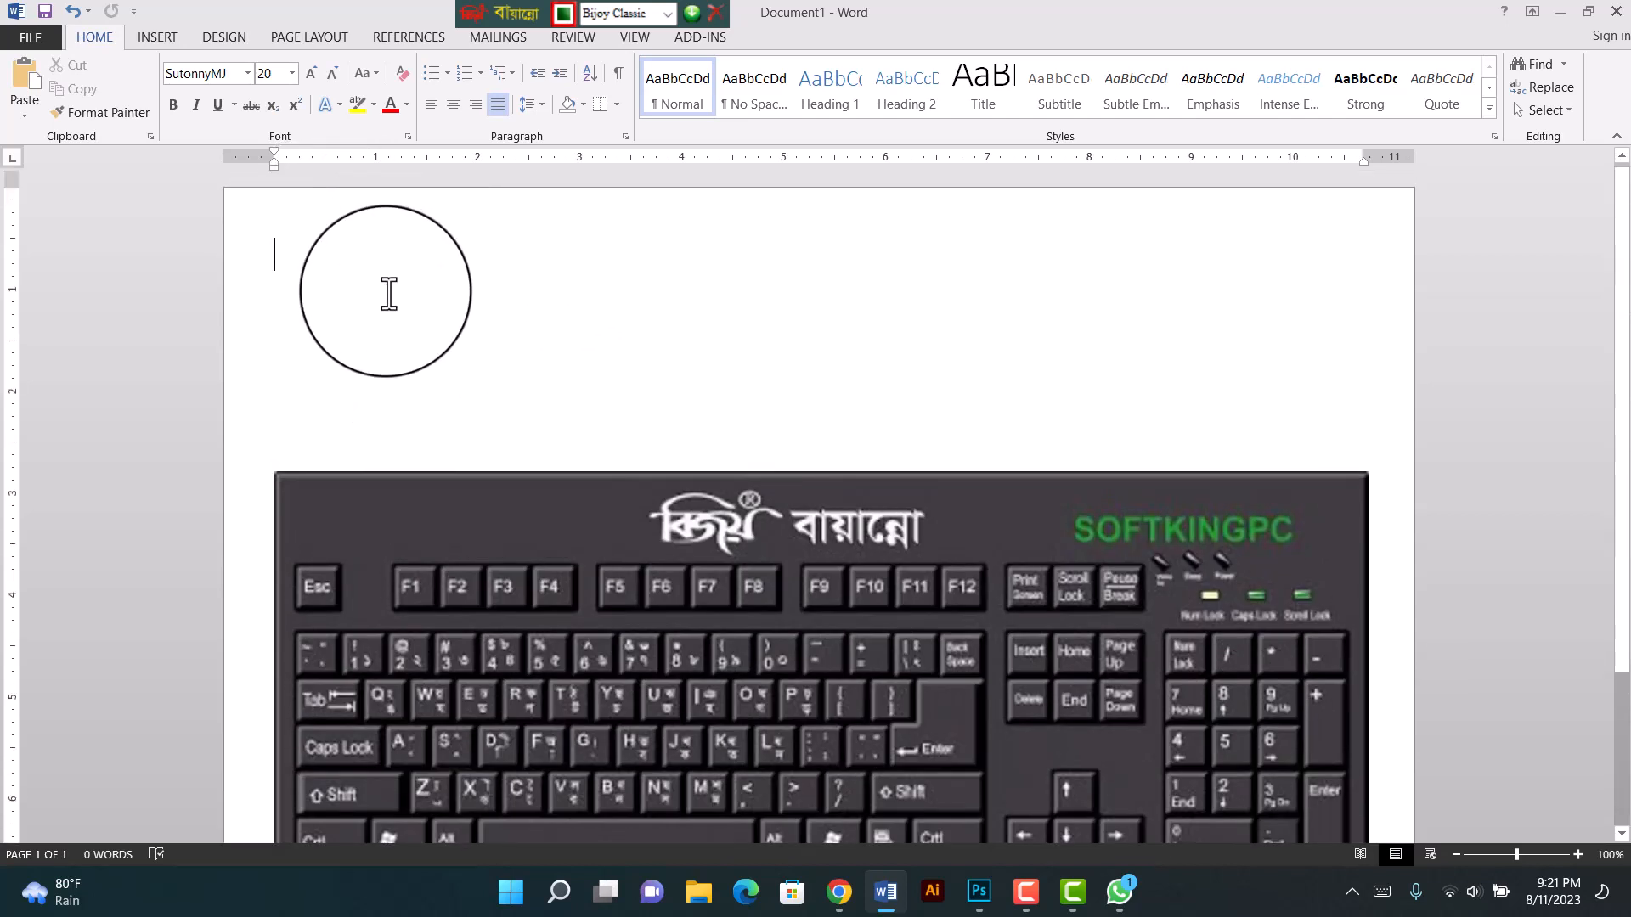
scroll(388, 294, "down", 1)
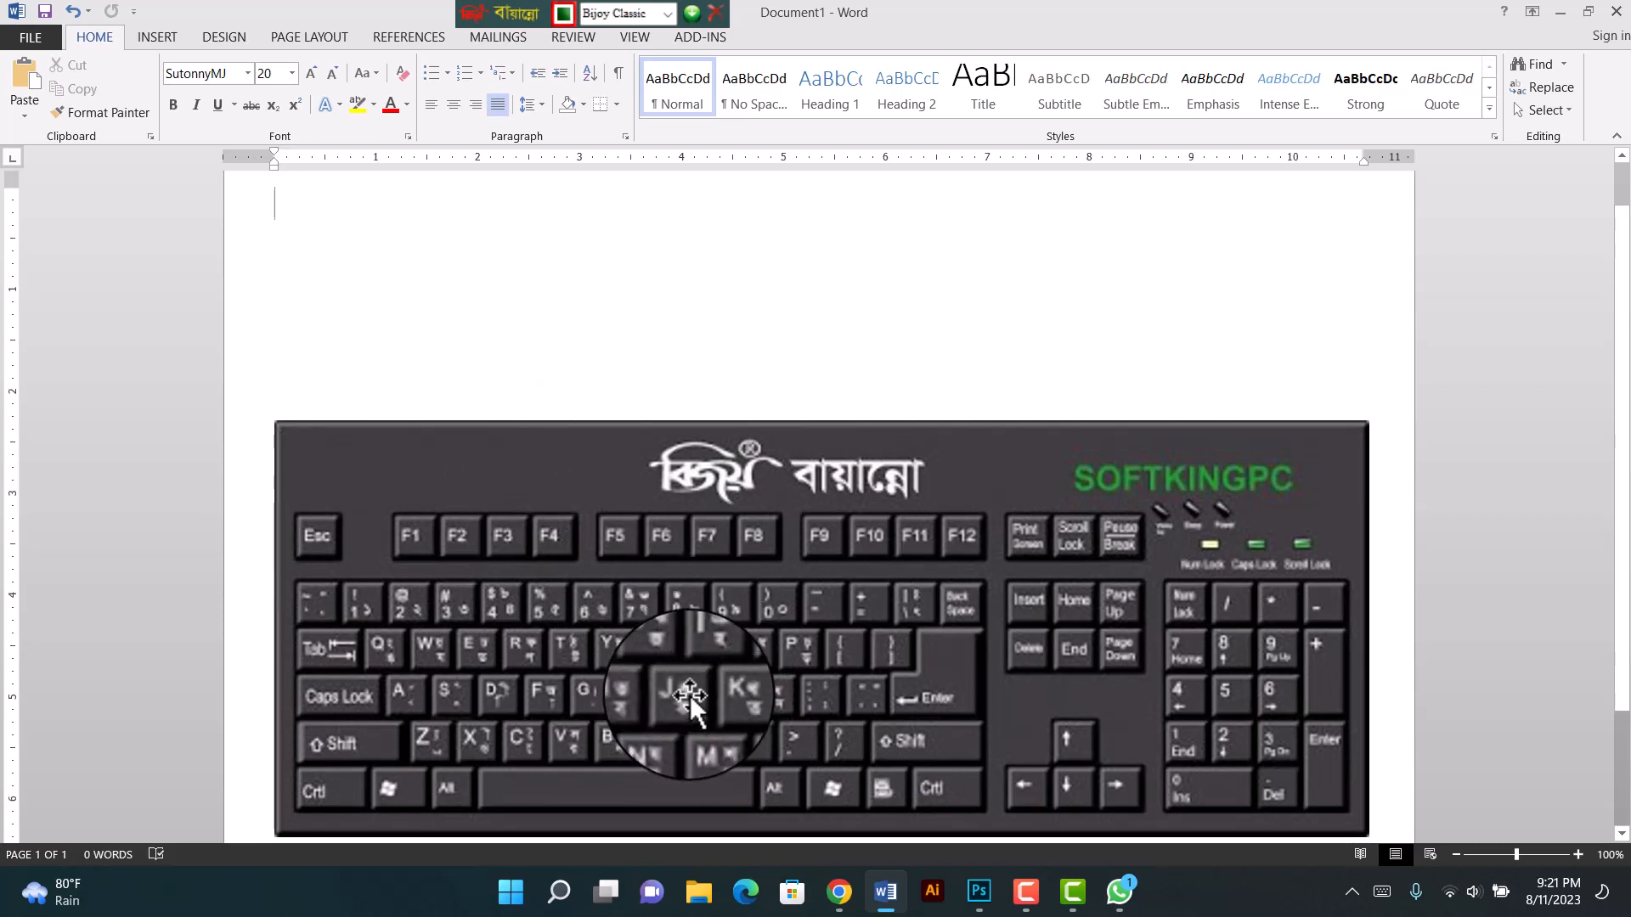
type("j")
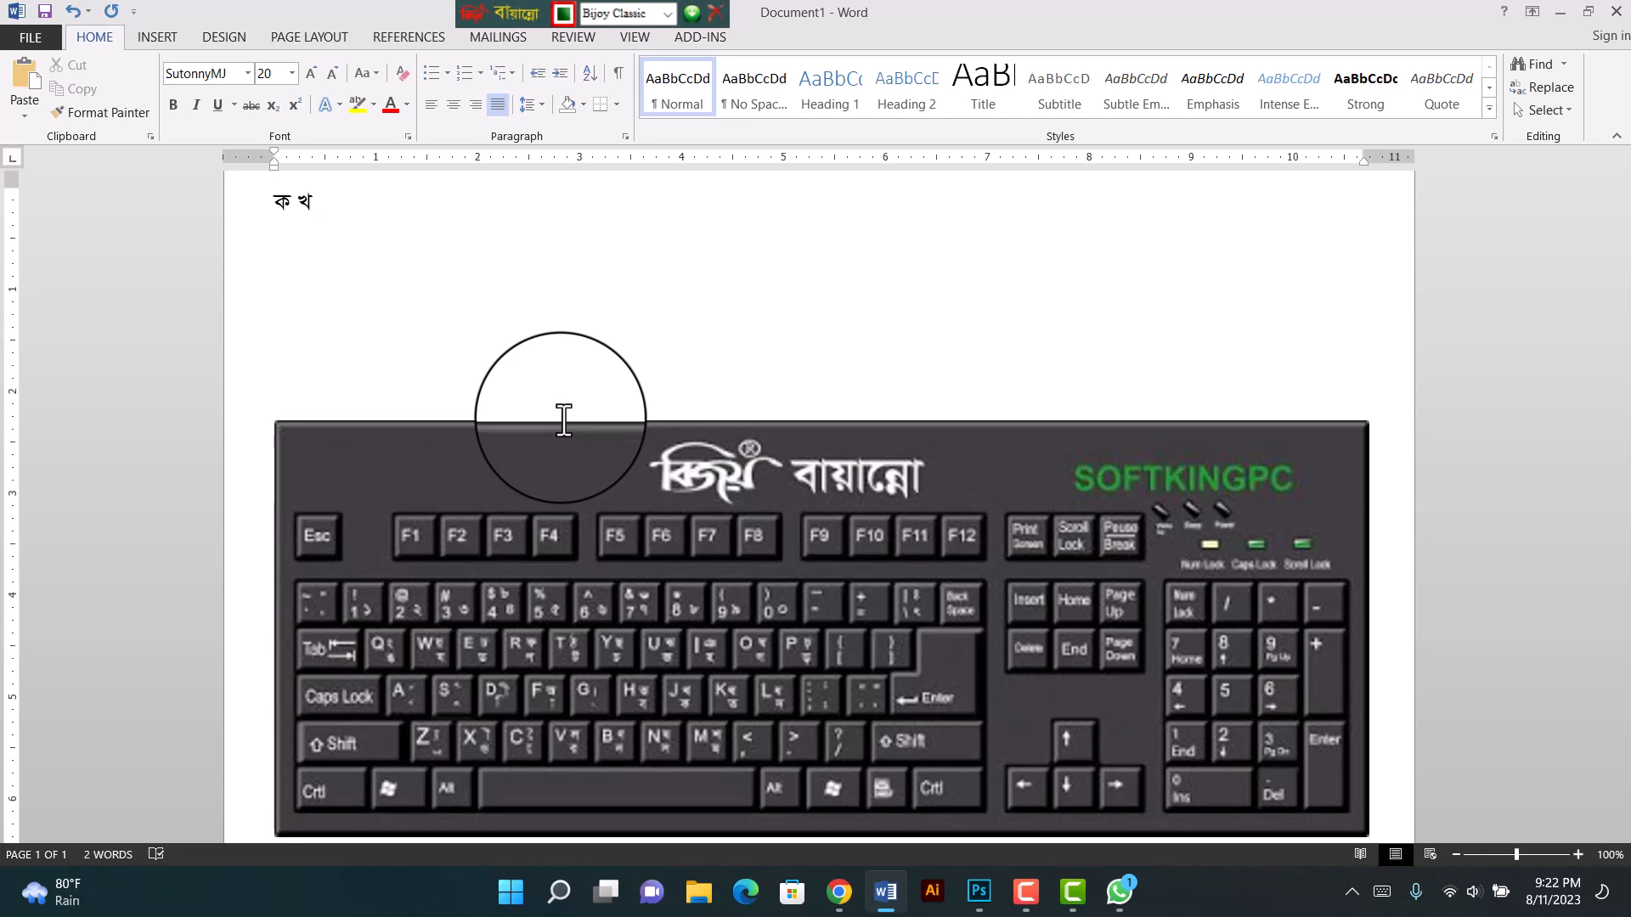
key("BackSpace")
key("BackSpace")
key("BackSpace")
Step: Try out the Bengali vowels অ and আ on the blank line, and clear the line
type("অ")
type("্আ")
type("অা")
key("BackSpace")
key("BackSpace")
key("BackSpace")
key("BackSpace")
key("BackSpace")
key("BackSpace")
key("BackSpace")
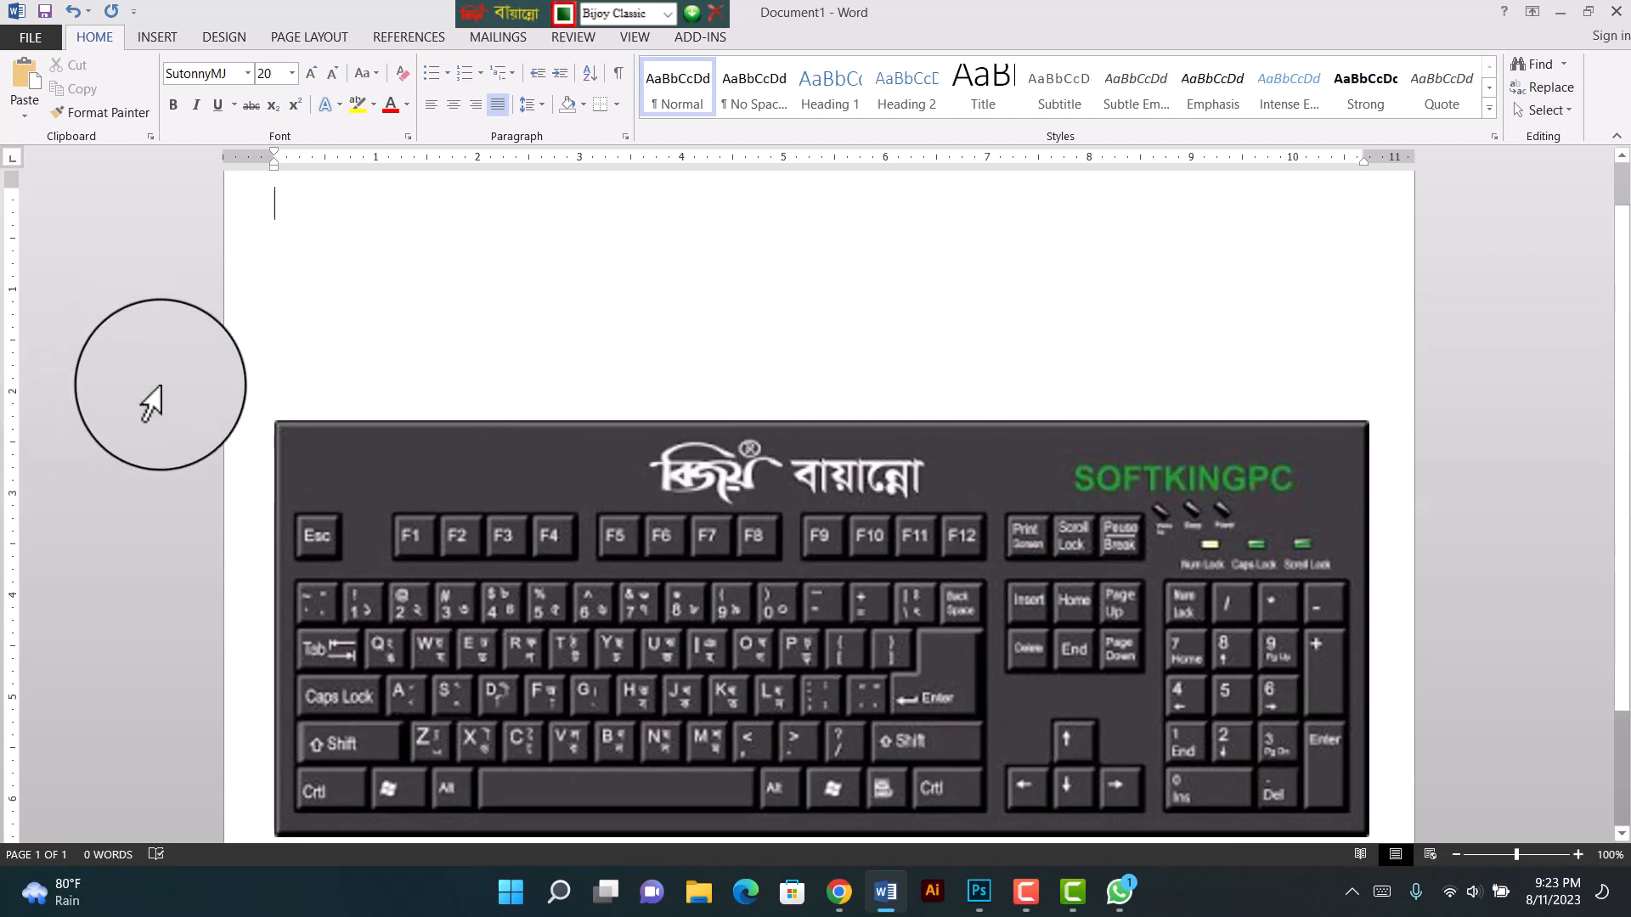
Step: Set the font to Times New Roman, switch to English input and write the entry "Shift + F =" on the first line
left_click(246, 74)
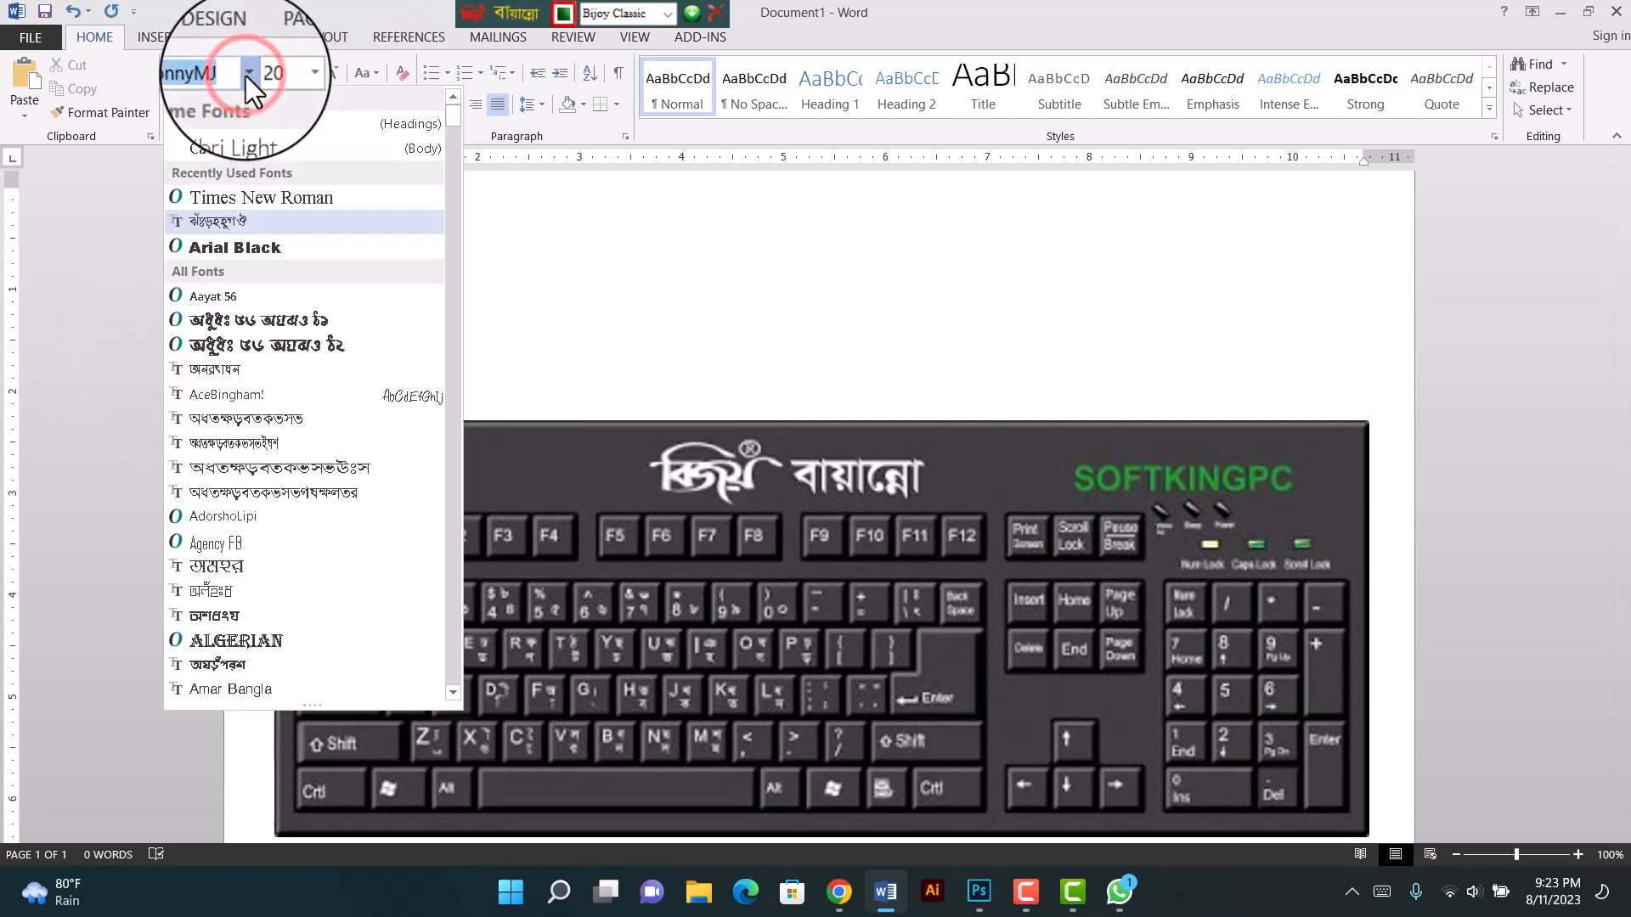
left_click(241, 199)
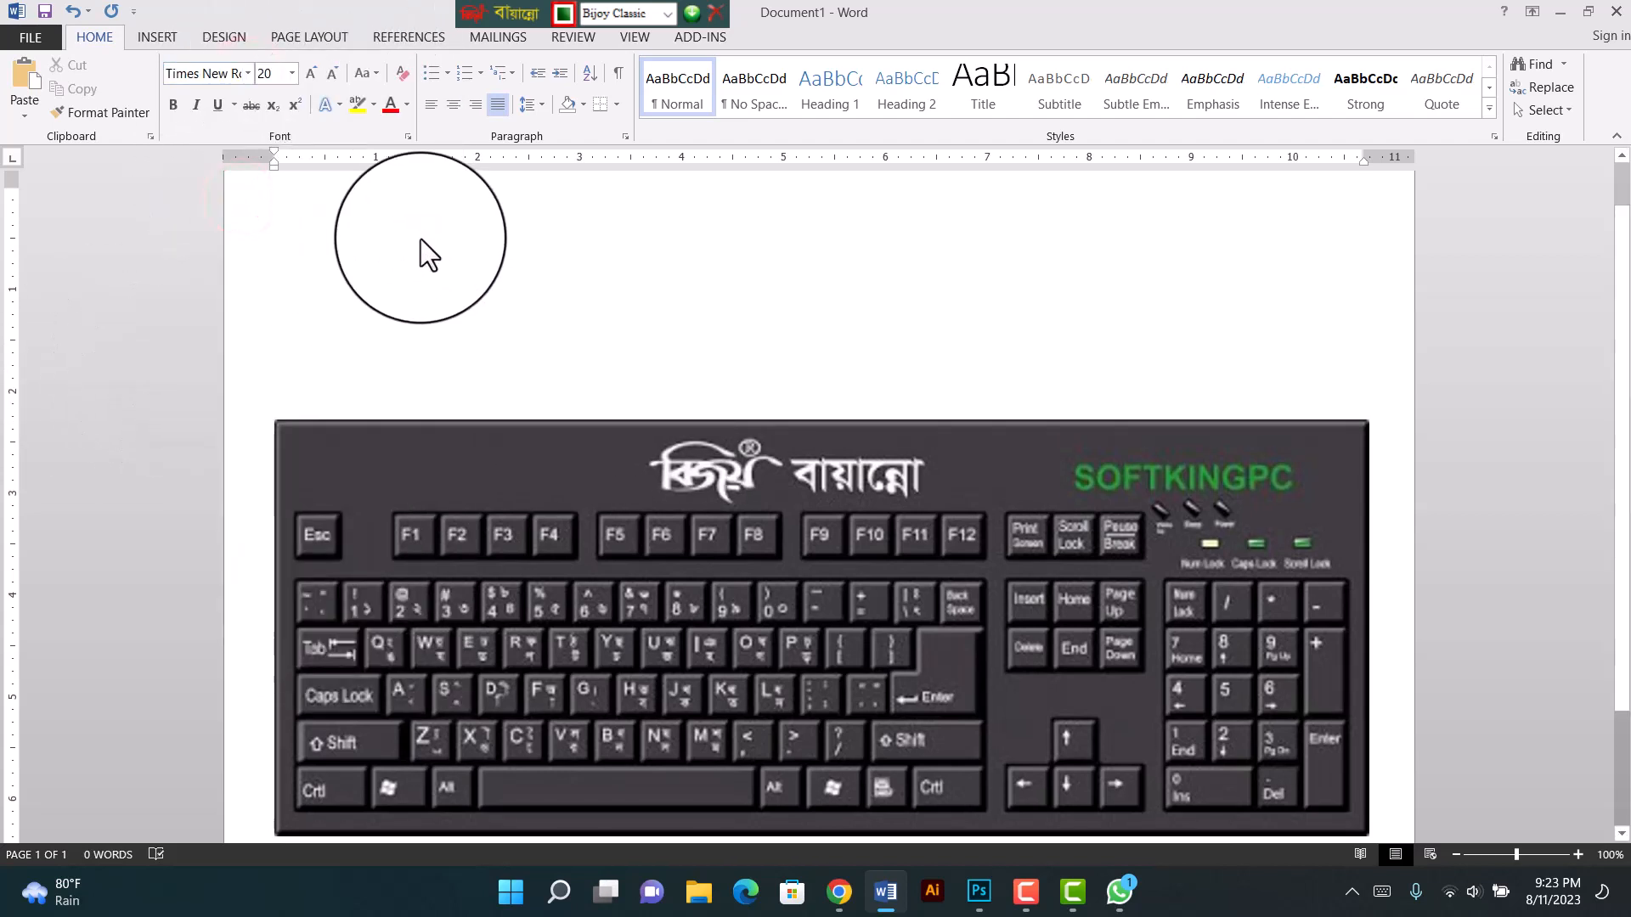
key("ctrl+alt+b")
type("Shift -")
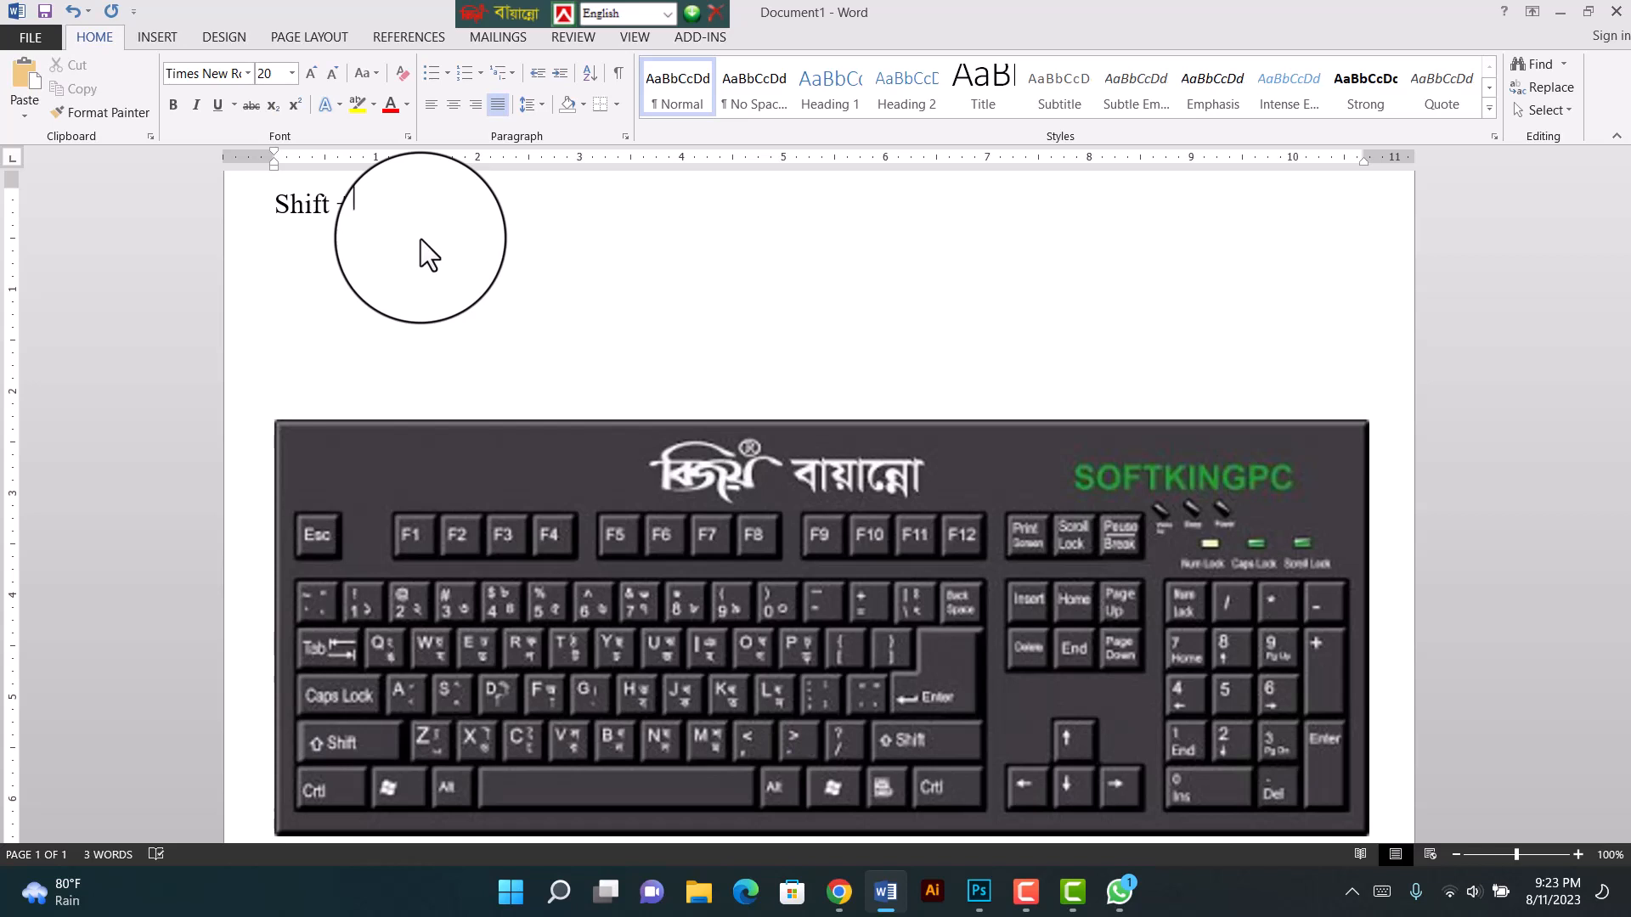
type("=")
key("Return")
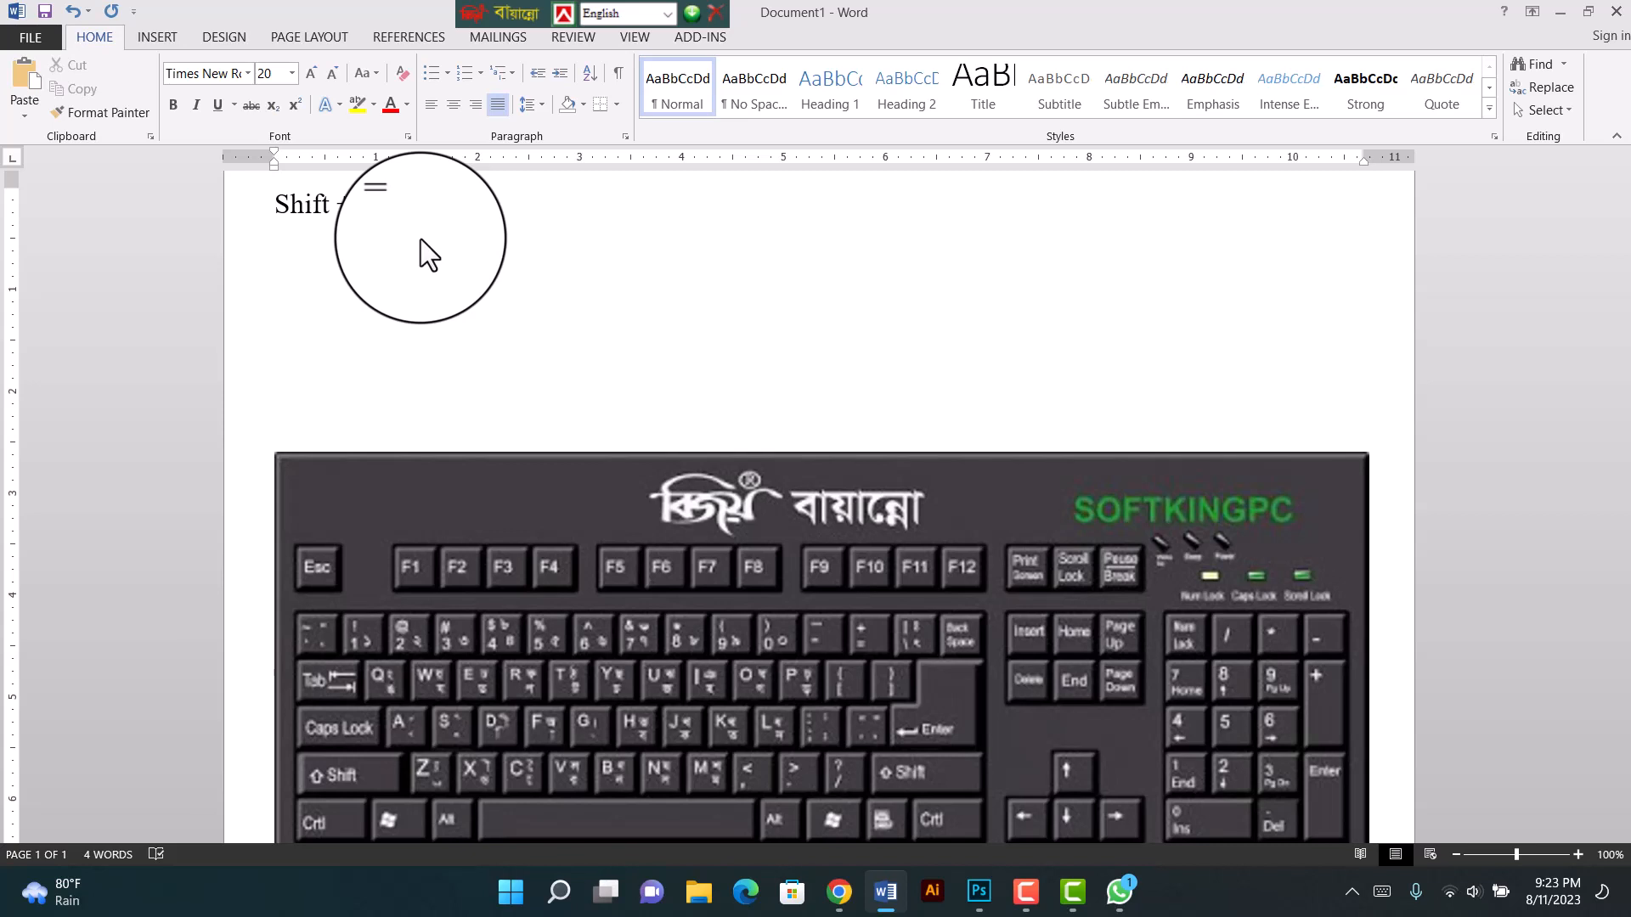
Step: Add the entry "G + F =" on the second line and align the equals signs of both entries with tabs
type("G + F =")
key("Left")
key("Left")
key("Tab")
key("Tab")
key("Up")
key("Left")
key("Left")
key("Tab")
key("Return")
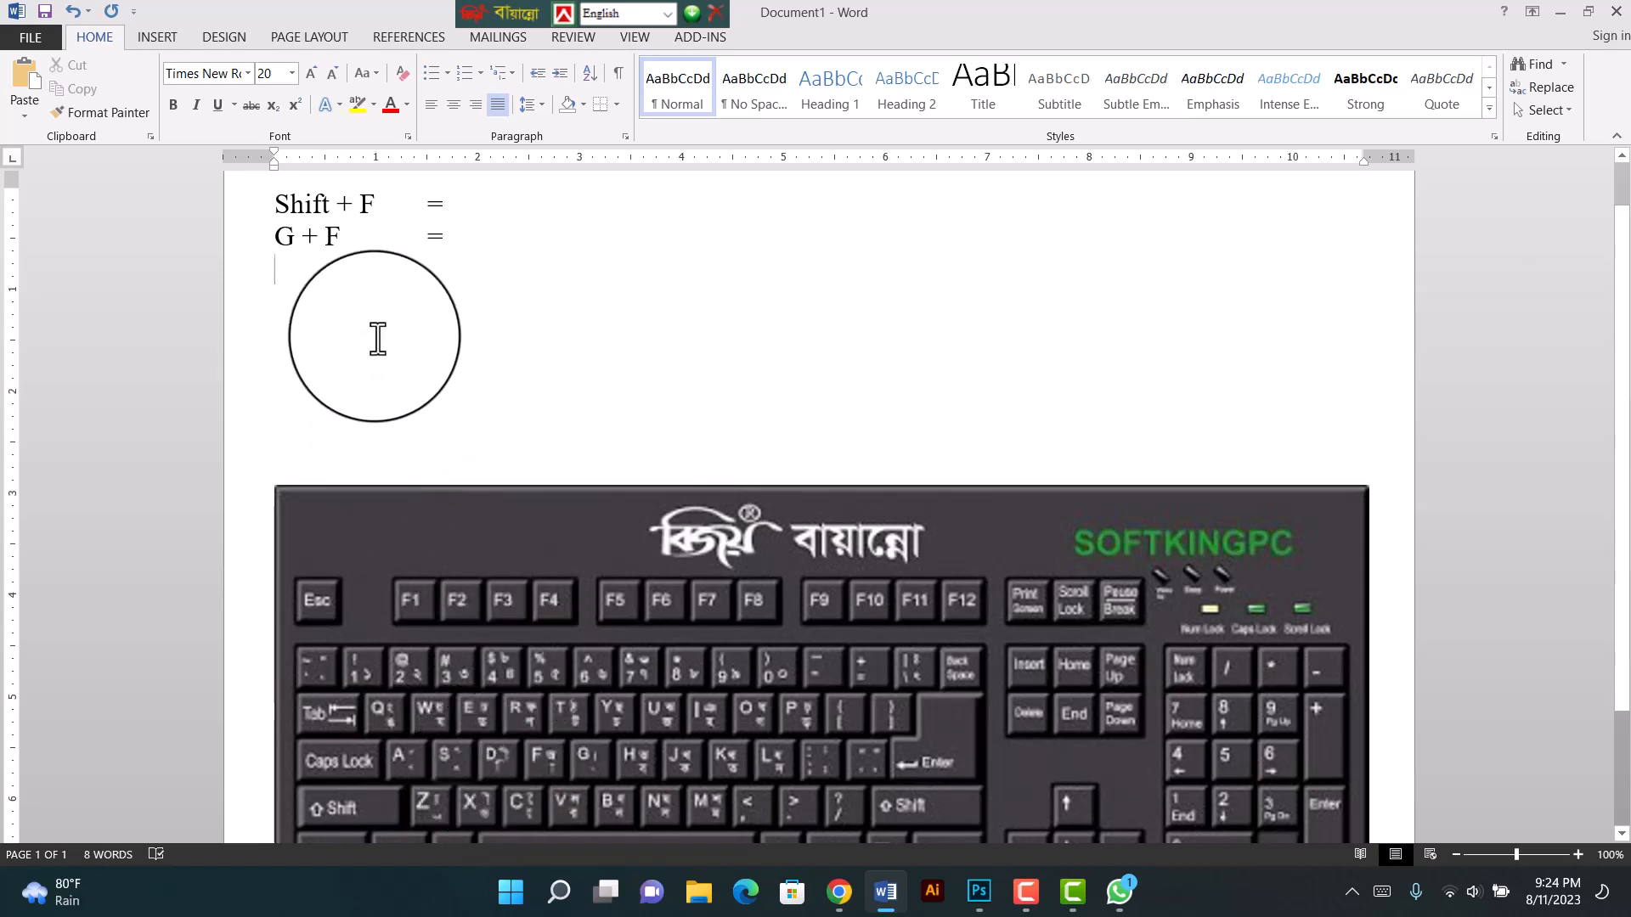
Step: Add the entry "G + D =" on the third line with its equals sign in the same column
type("G + F")
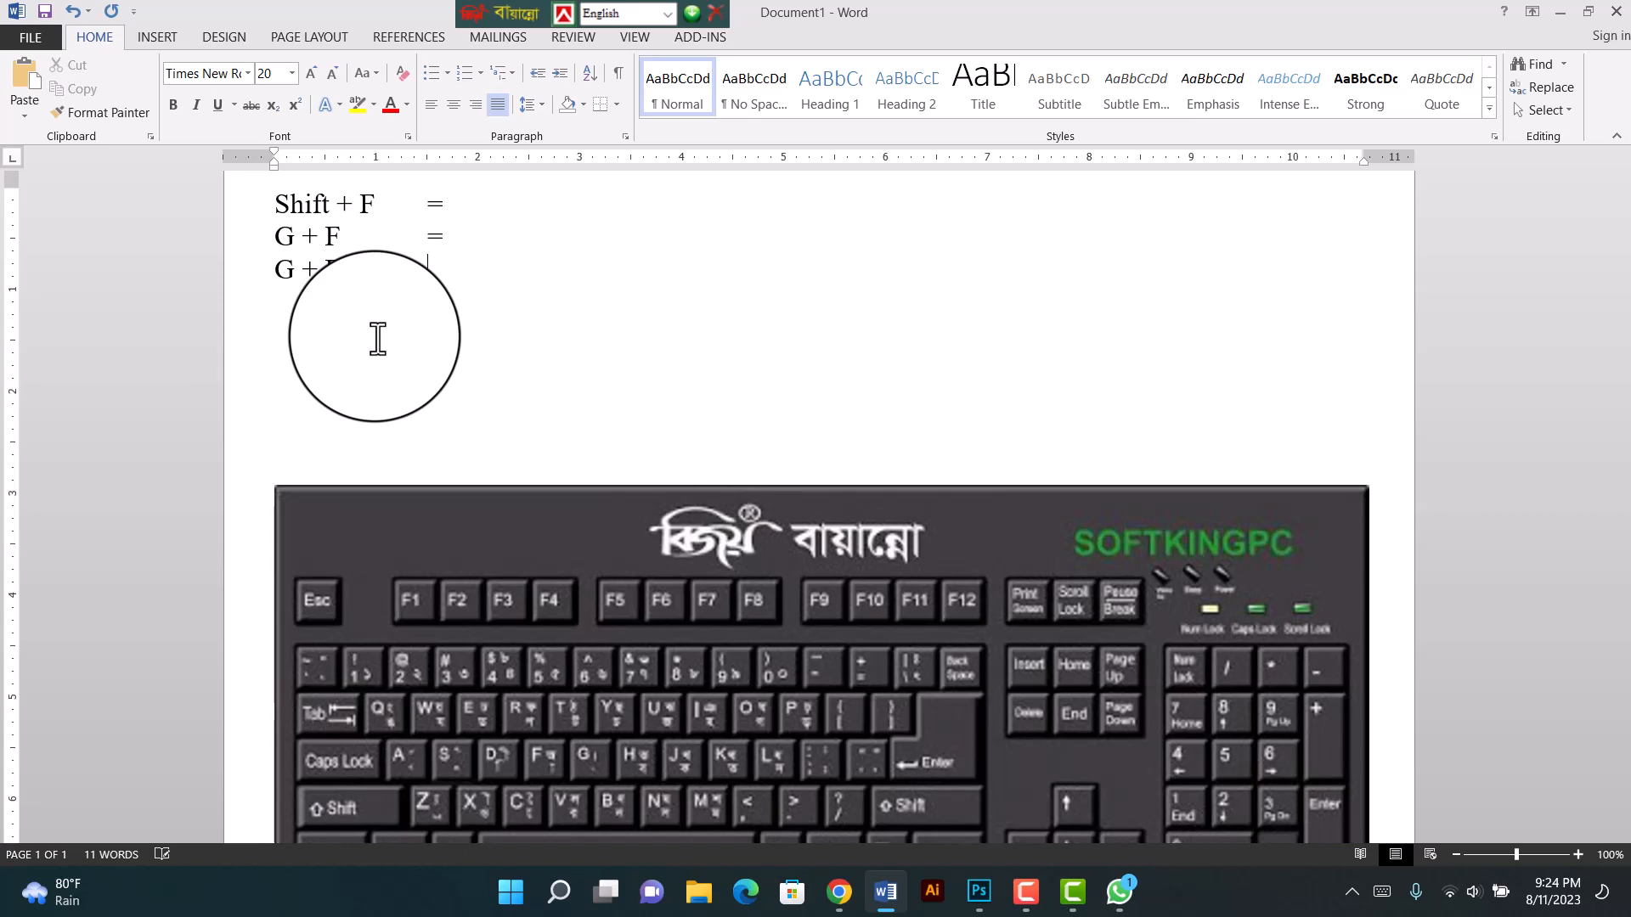
type("=")
key("Return")
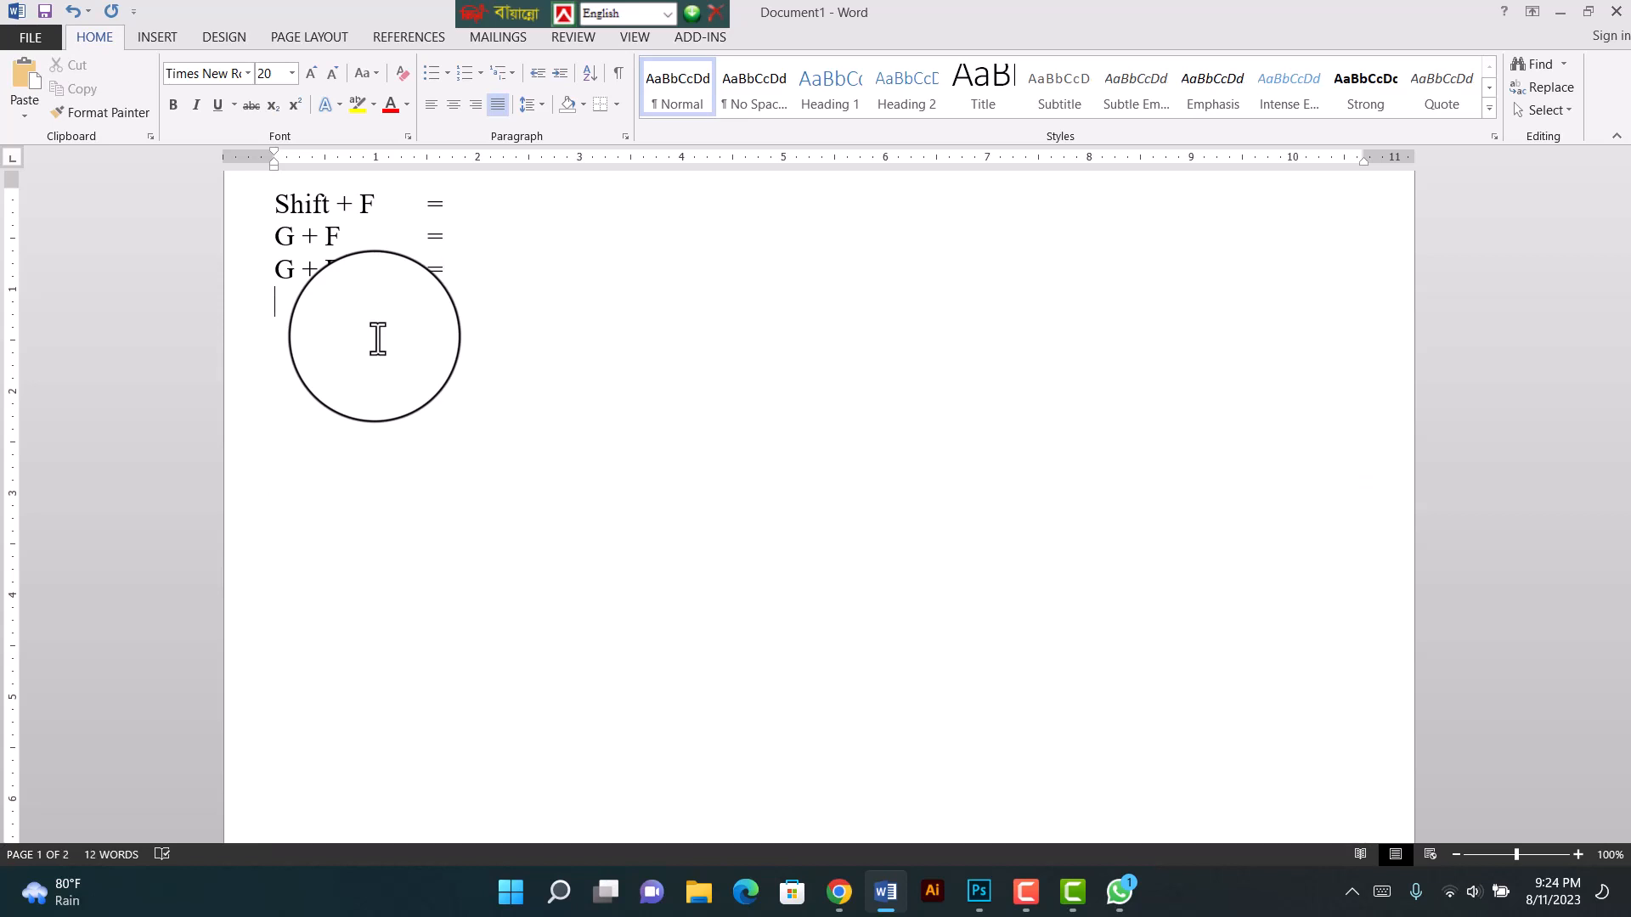
Step: Delete two blank lines between the "G + D =" entry and the keyboard picture
key("ctrl+alt+b")
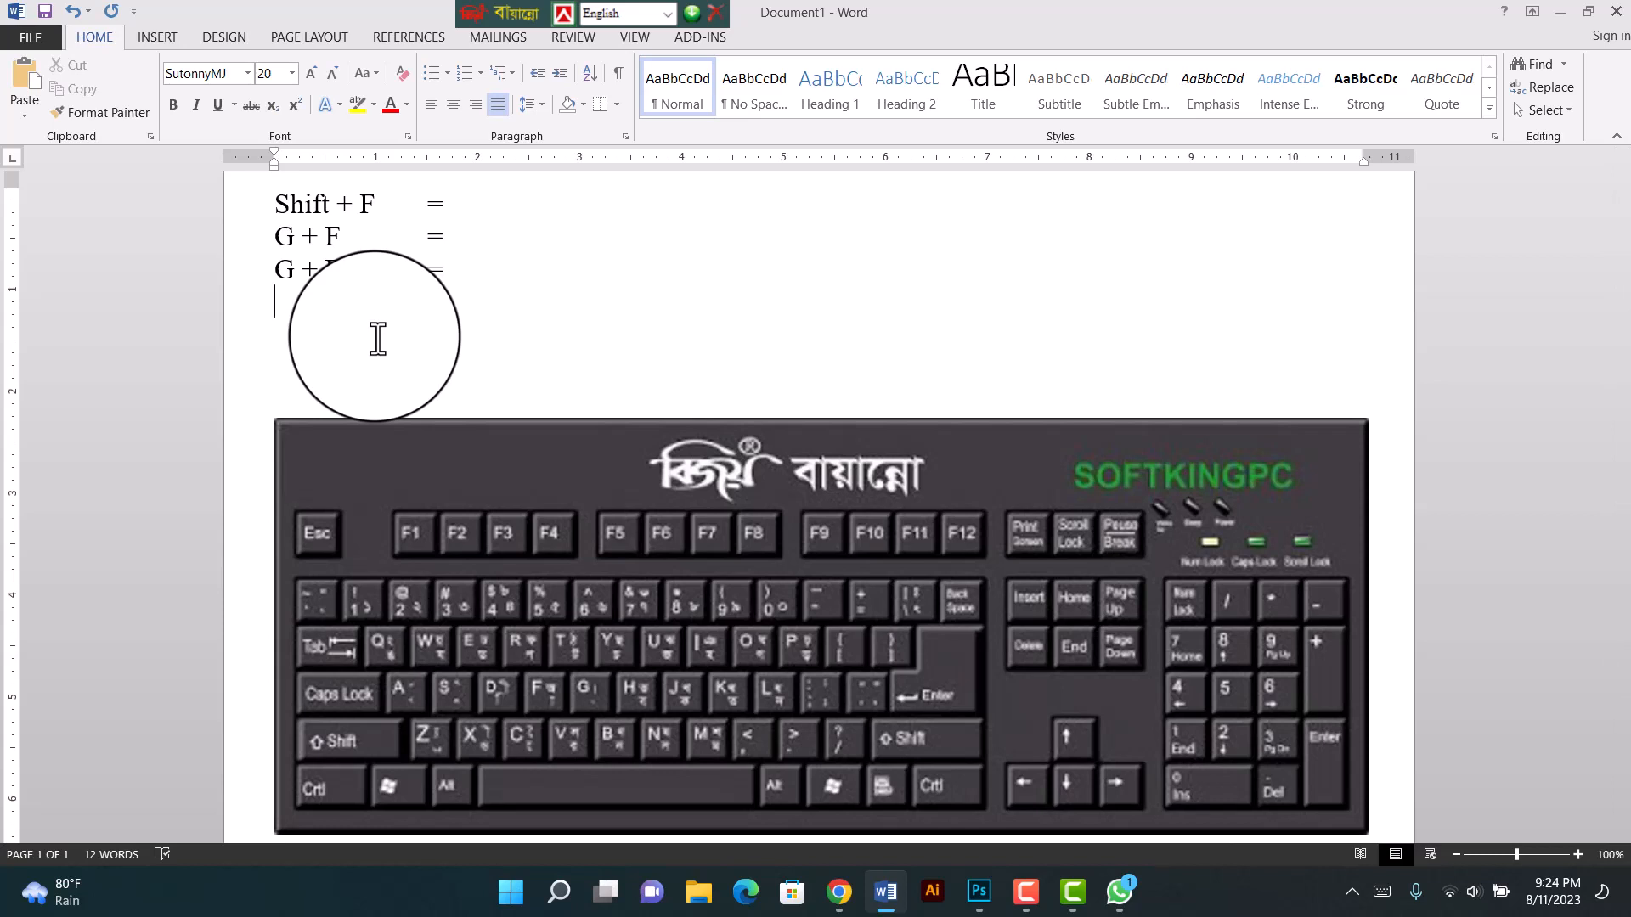
type("এ")
key("BackSpace")
key("Delete")
key("Delete")
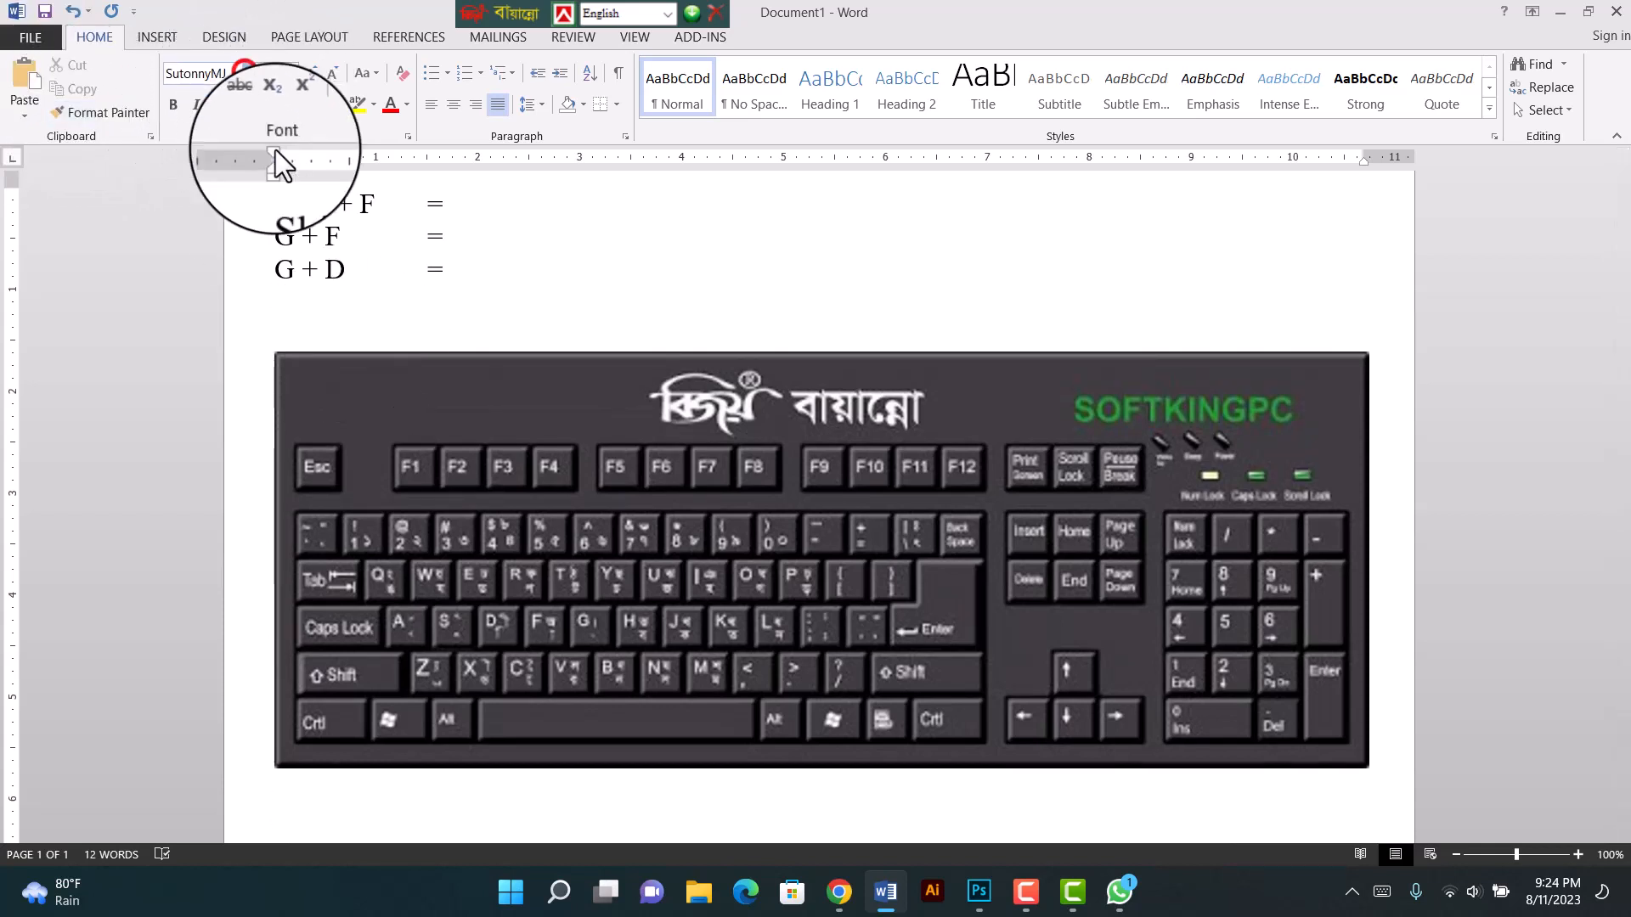
Step: Set the font to Times New Roman and add the entry "G + Shift + D =" on the fourth line
left_click(250, 218)
type("G")
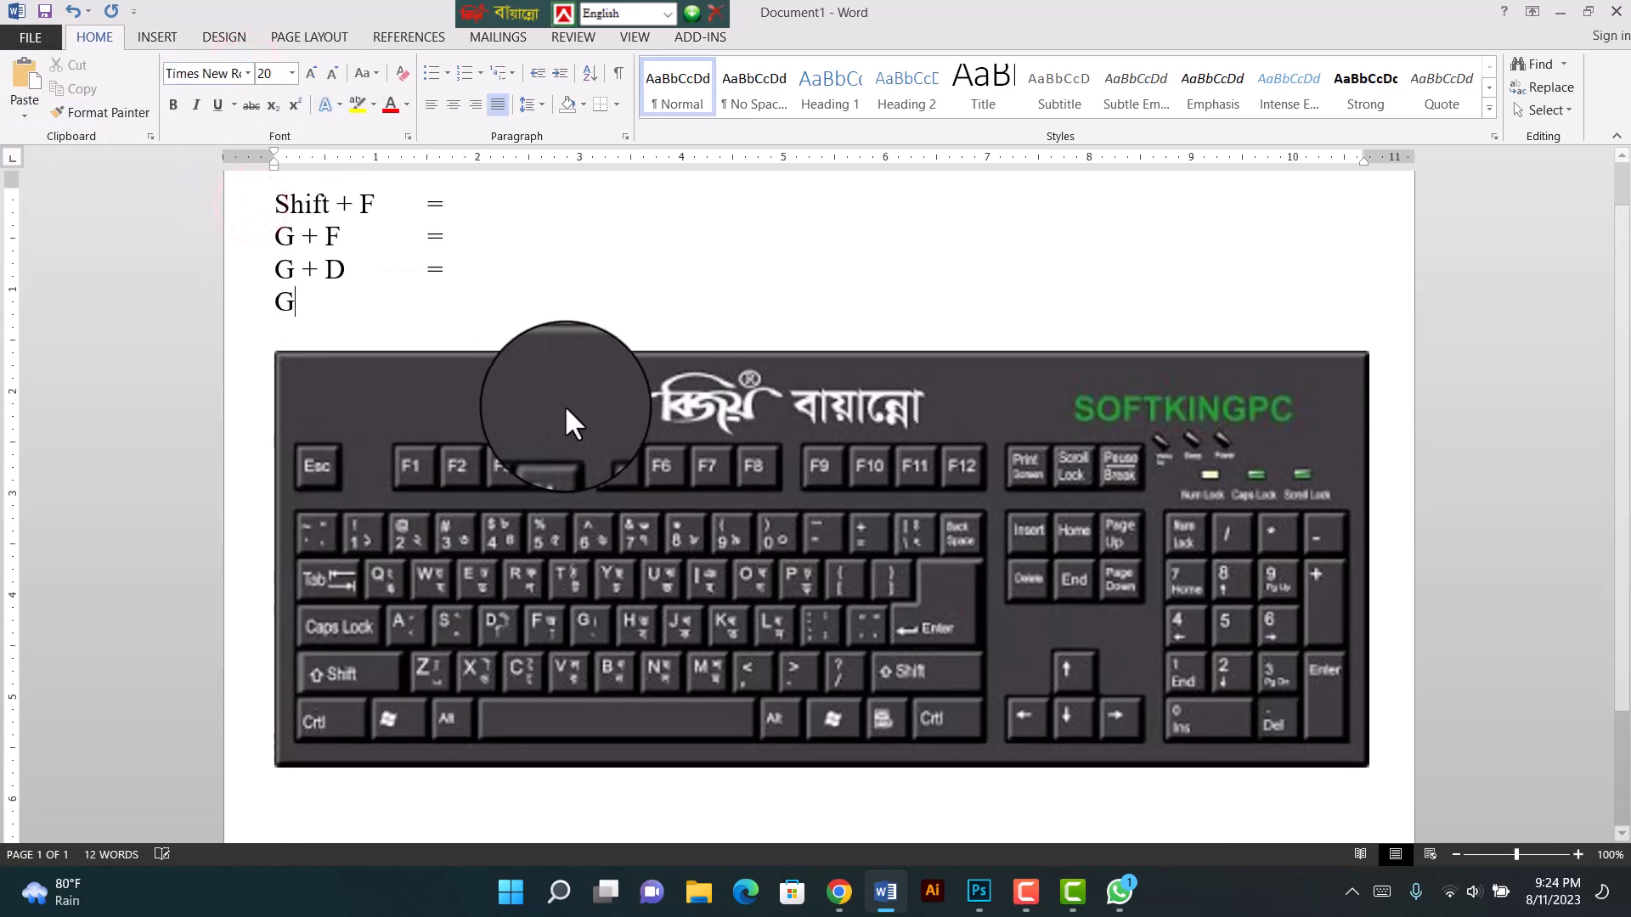
type(" + ")
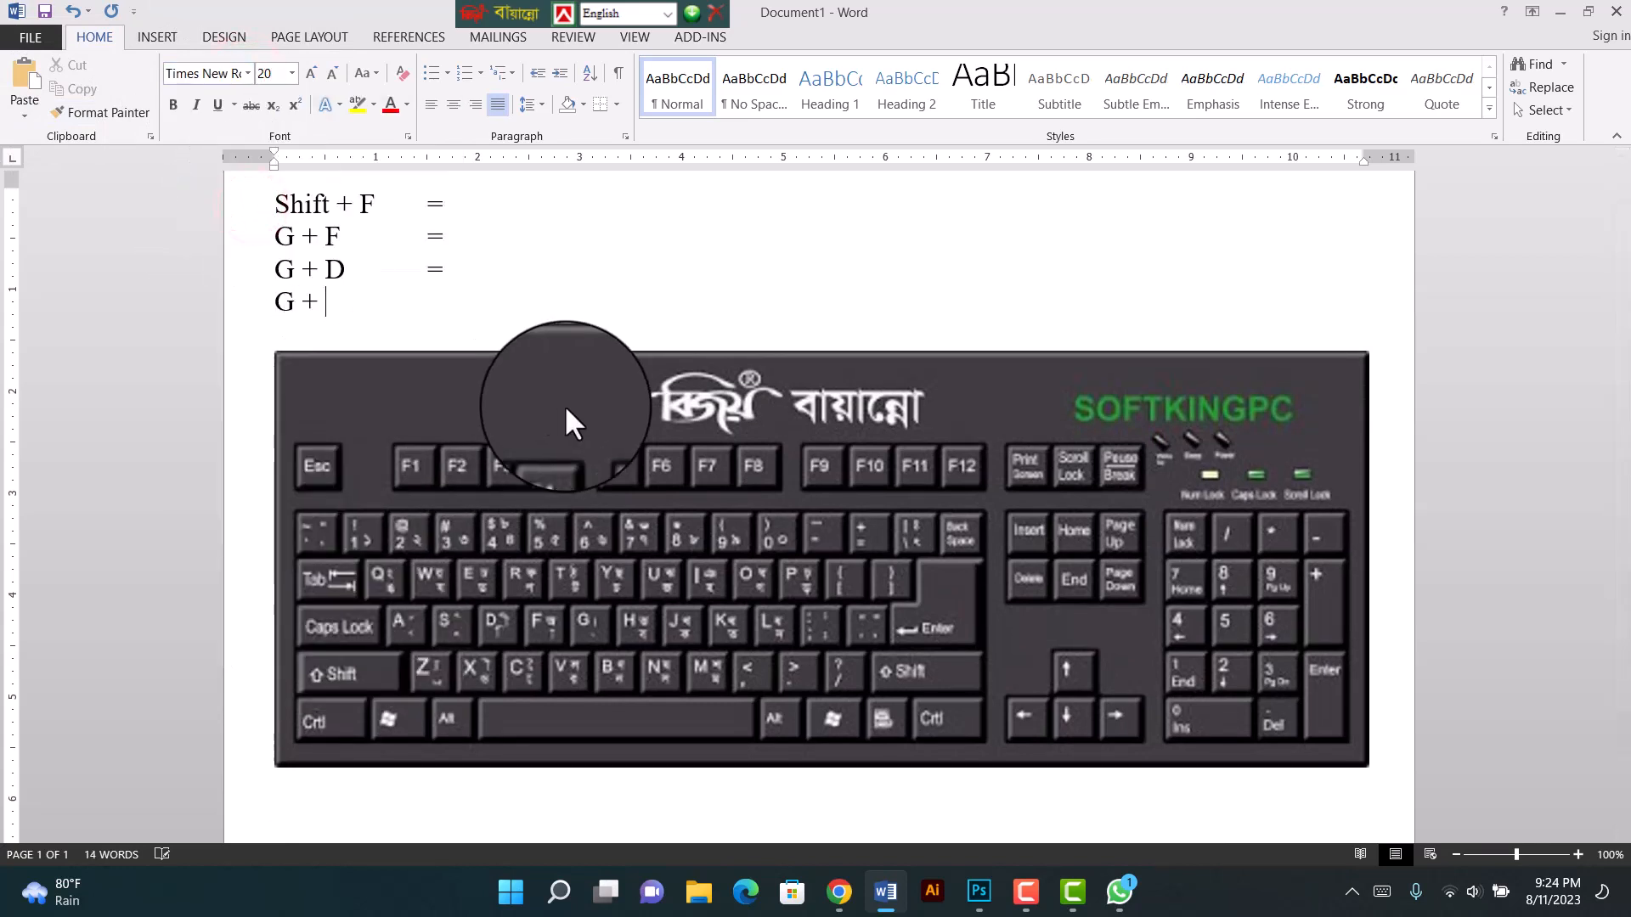
type("$")
key("BackSpace")
type("Shift + D ")
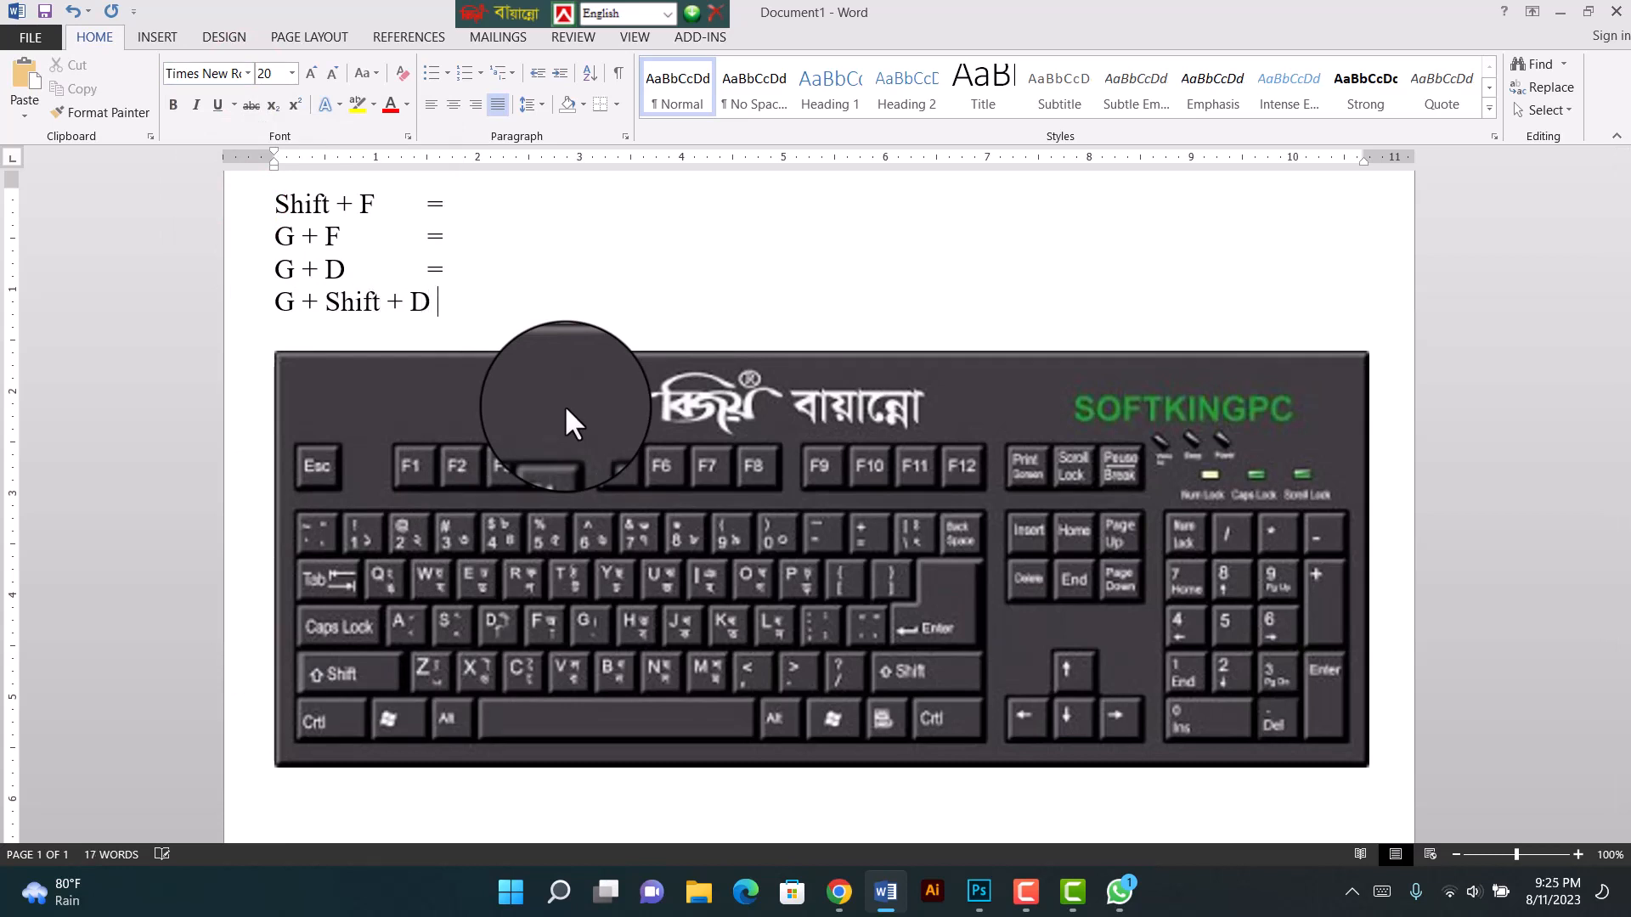
type("=")
key("Return")
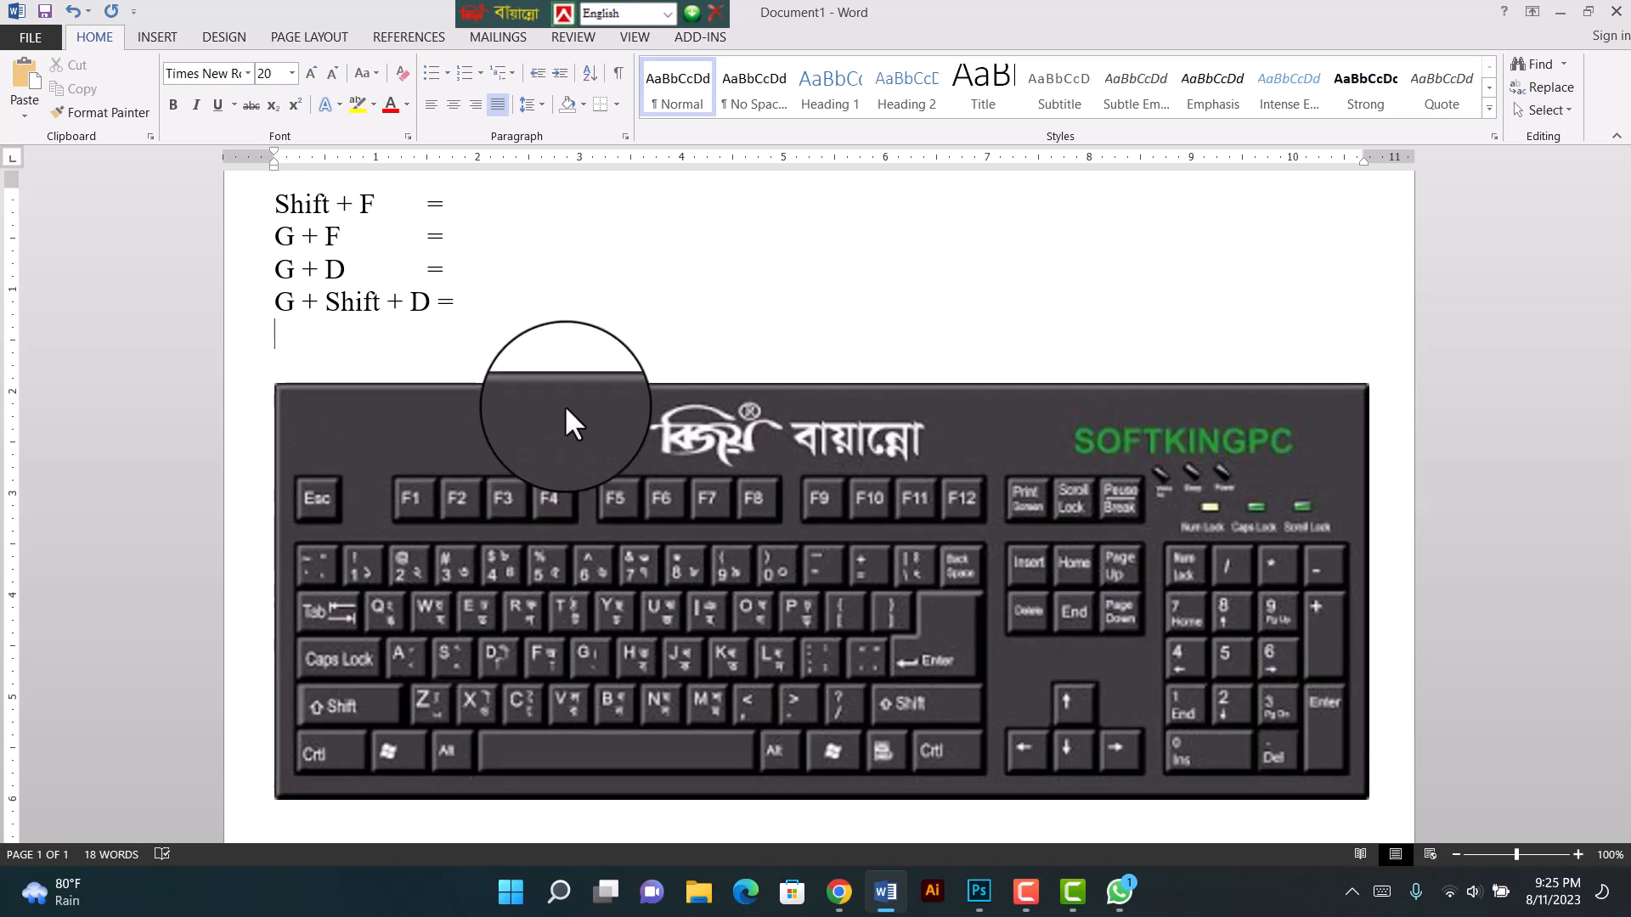
Step: Add the entry "G + S =" on the next line with its equals sign tabbed into the aligned column
type("G + s")
key("BackSpace")
type("S")
key("Tab")
type("+")
key("BackSpace")
type("=")
key("Return")
Step: Add the entry "G + Shfit + S =" below the "G + S =" line
type("G + ")
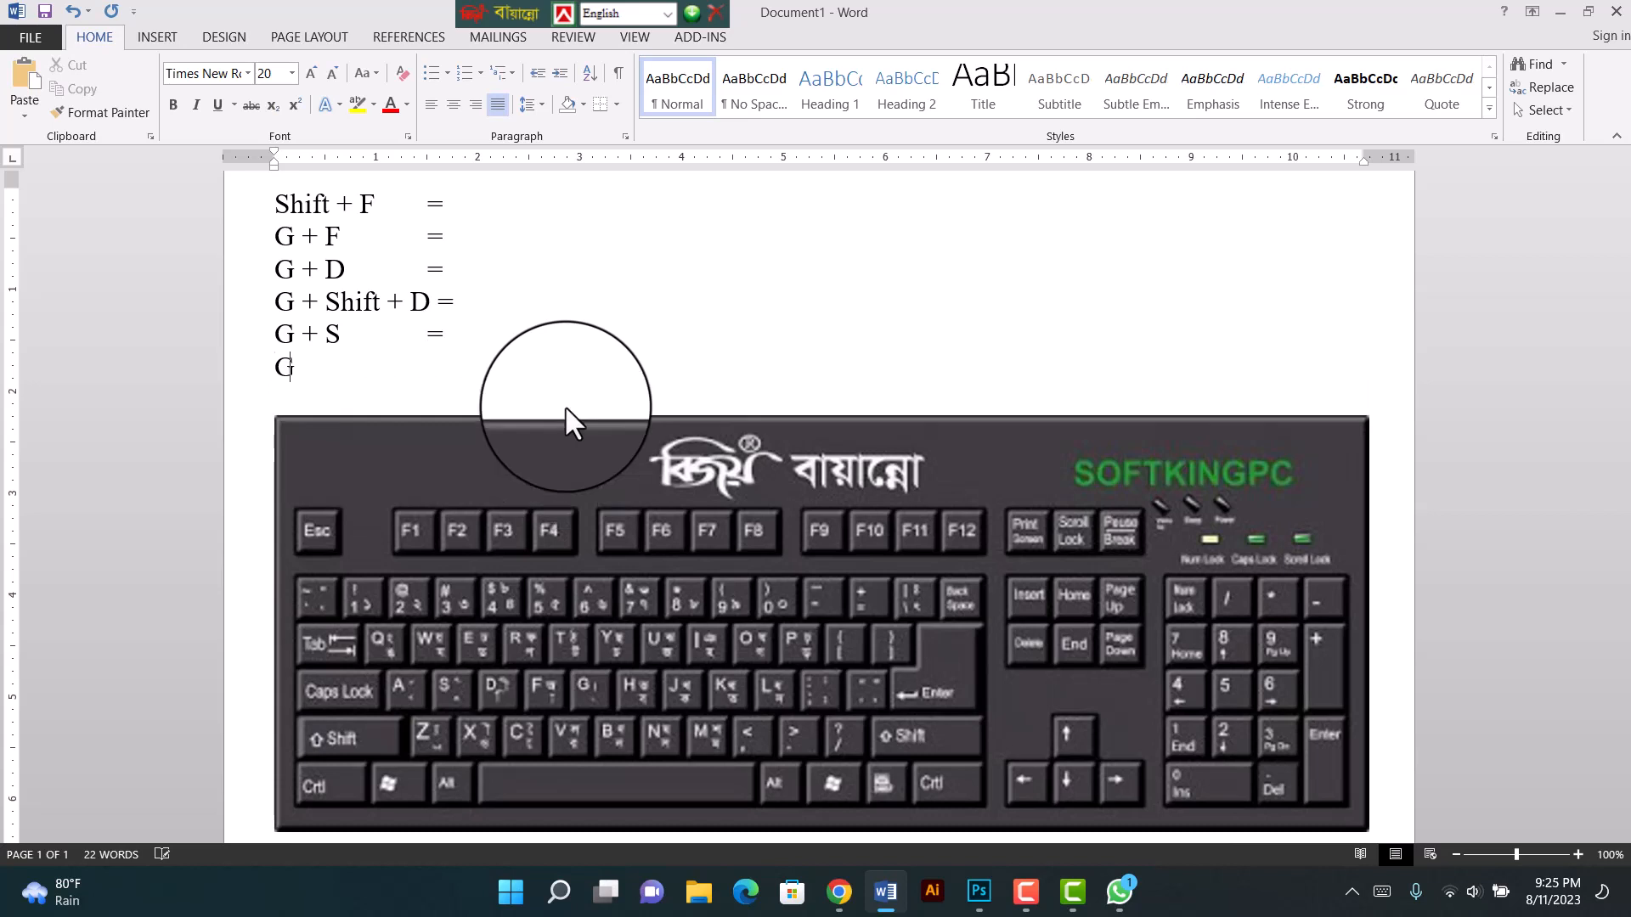
type("Shfit + S")
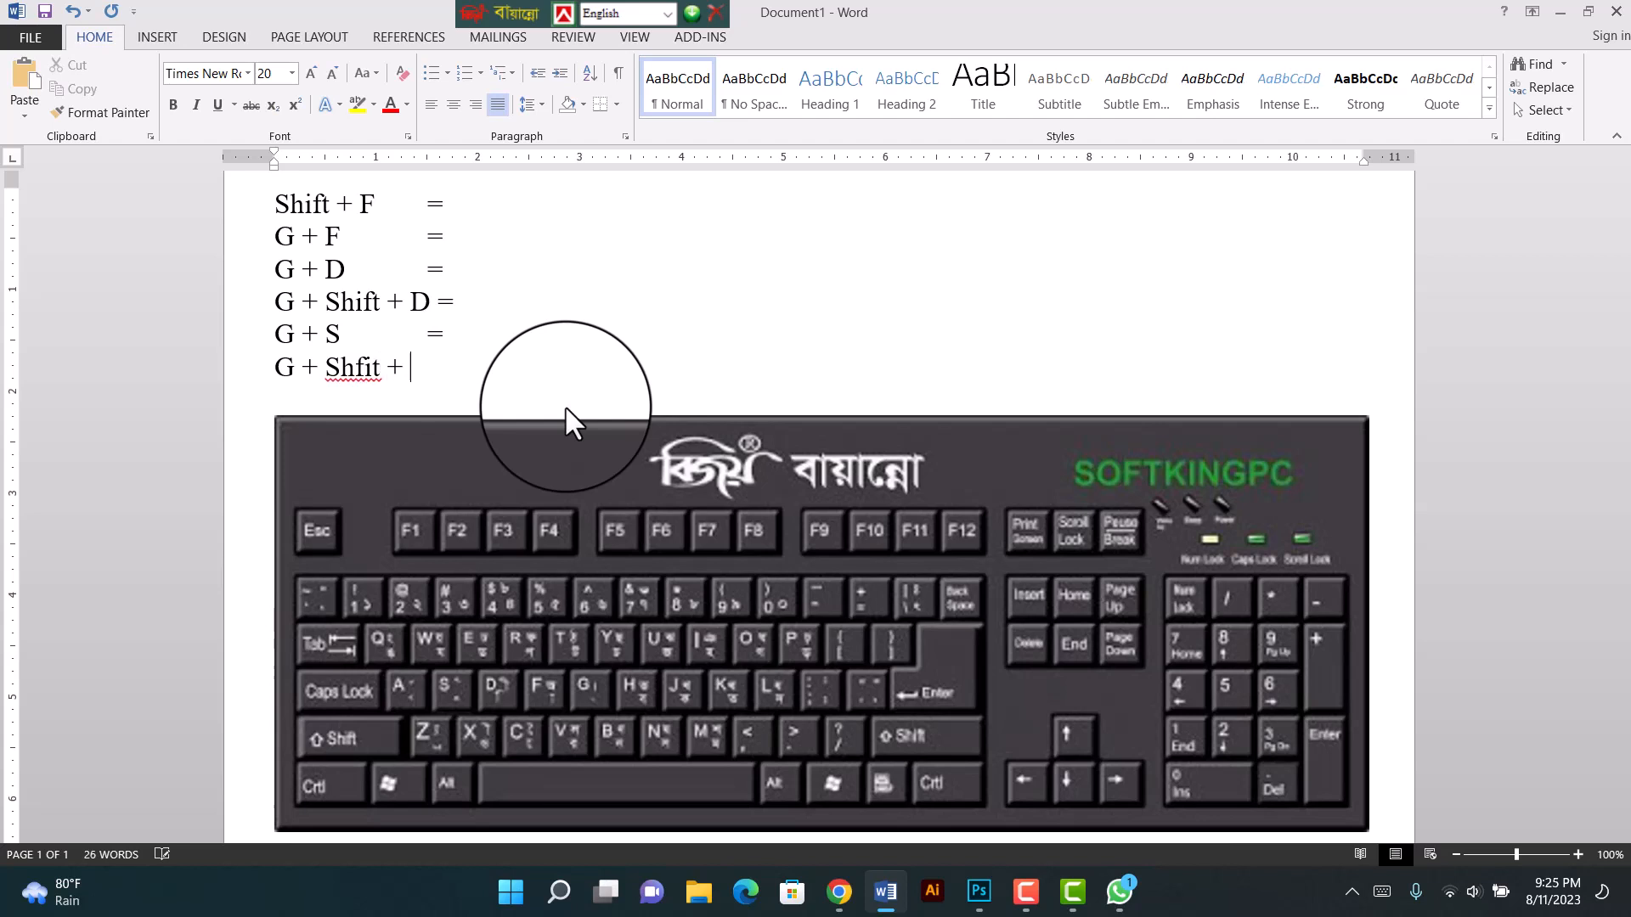
type(" =")
key("Return")
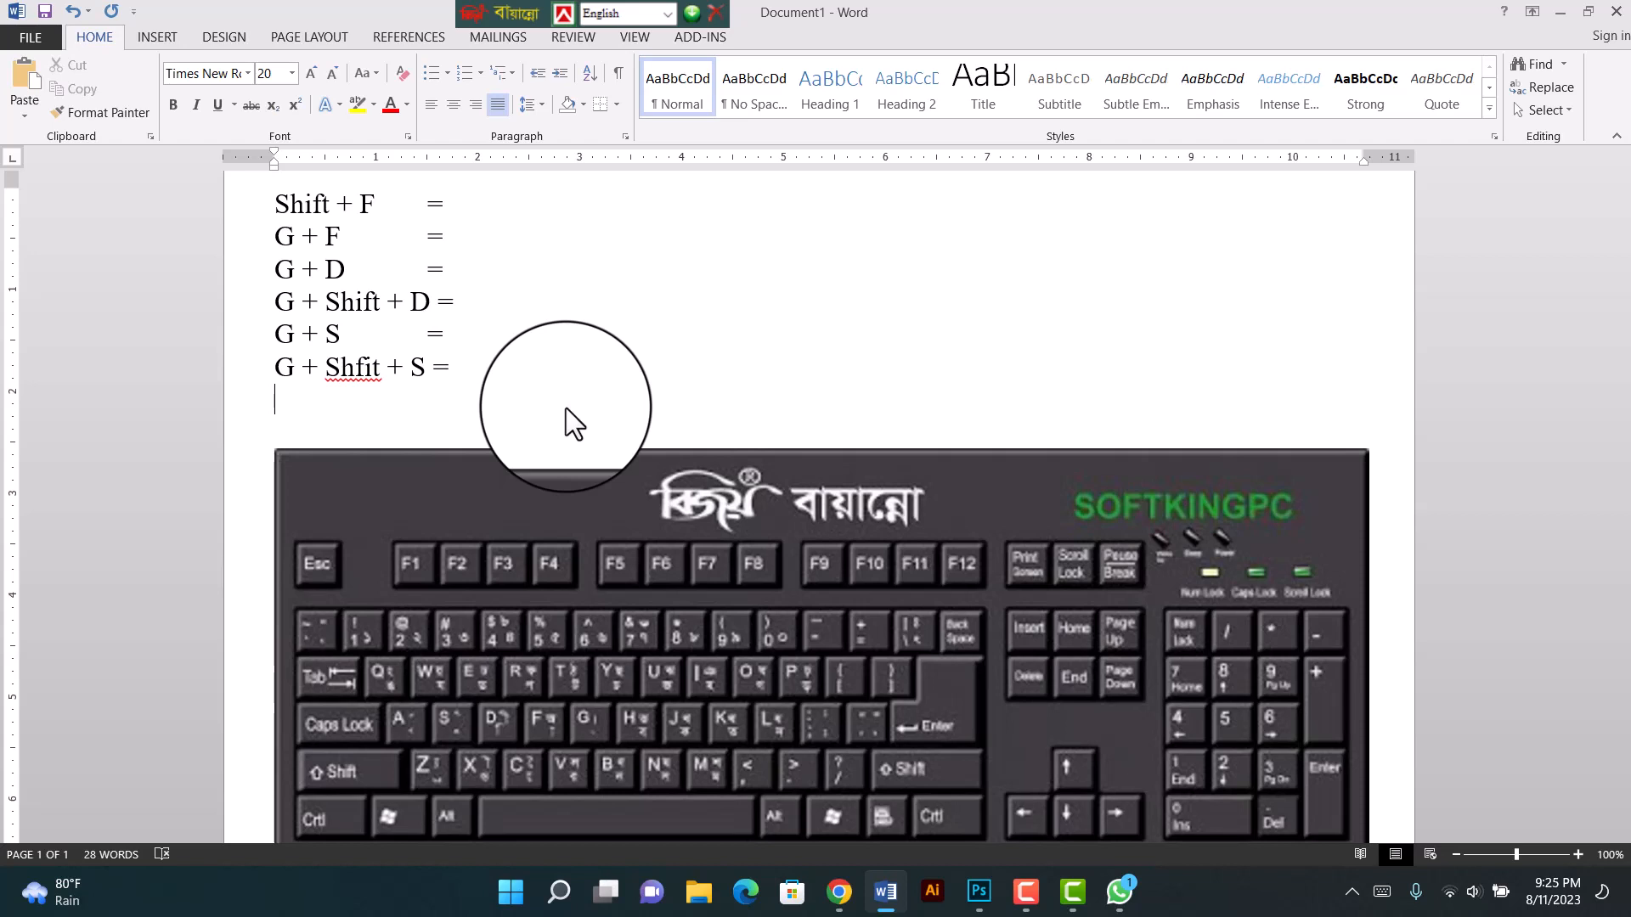
Step: Add the entry "G + A =" on the next line with its equals sign tabbed into the aligned column
type("G + a")
key("BackSpace")
type("A")
key("Tab")
type("=")
key("BackSpace")
type("=")
key("Return")
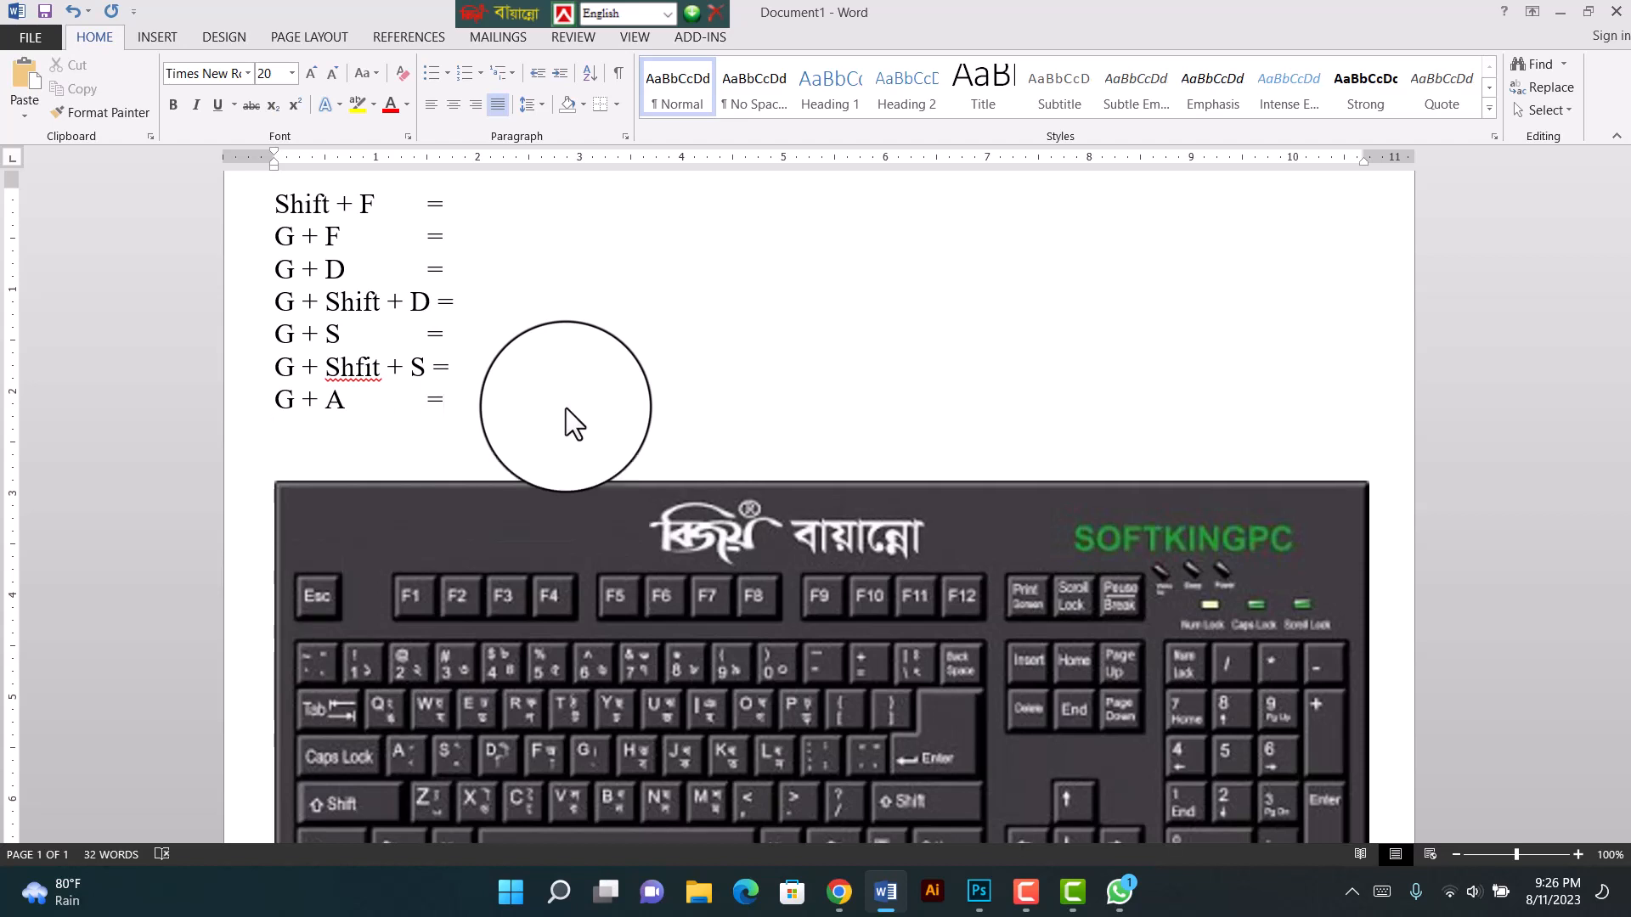
Step: Add the entries "G + C +" and "G + Shift + C =" on two separate lines
type("G + C")
key("Tab")
key("Tab")
type("+")
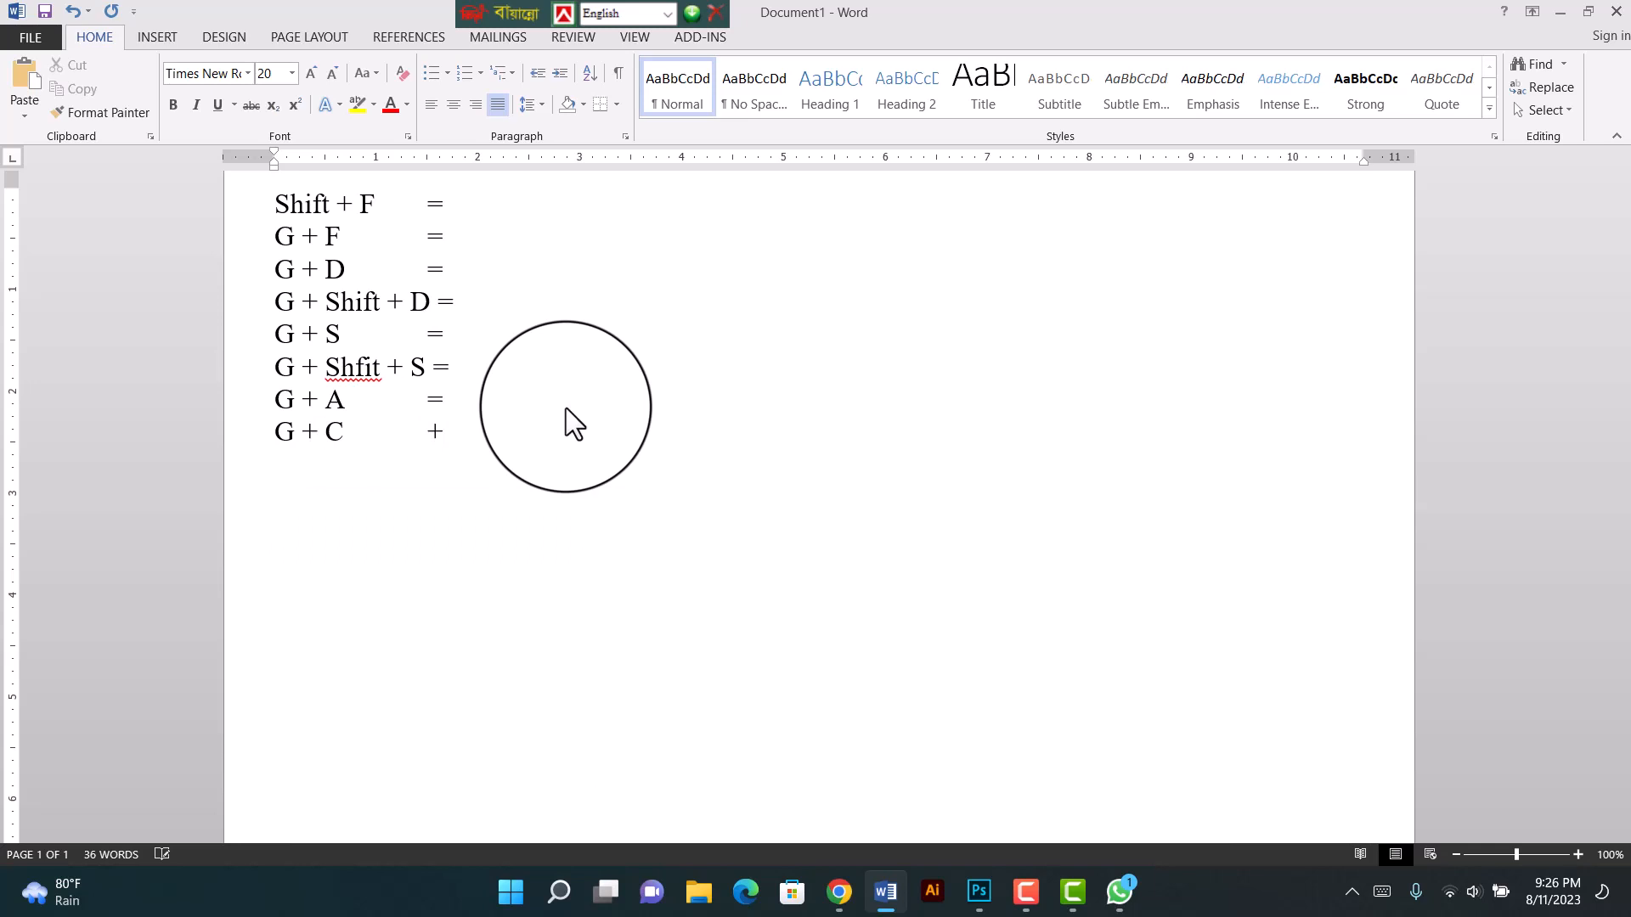
type("G + Shift + C =")
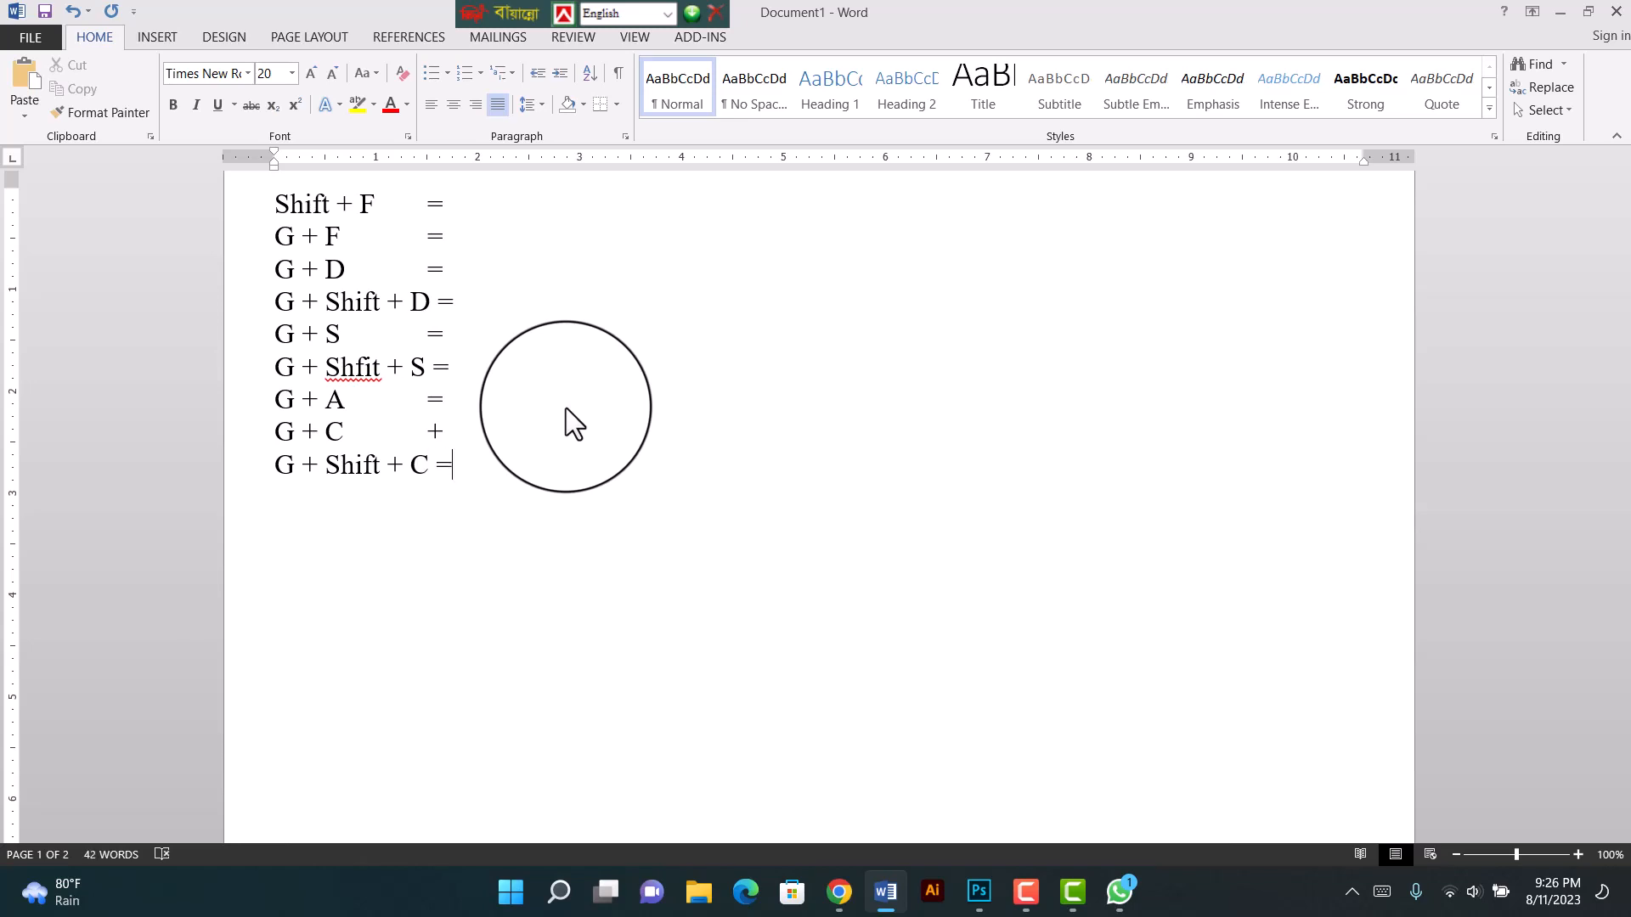
key("Return")
Step: Add the entries "X =" and "G + Shift + X =" as the last two lines of the list
type("X =")
key("Return")
type("g + Shift")
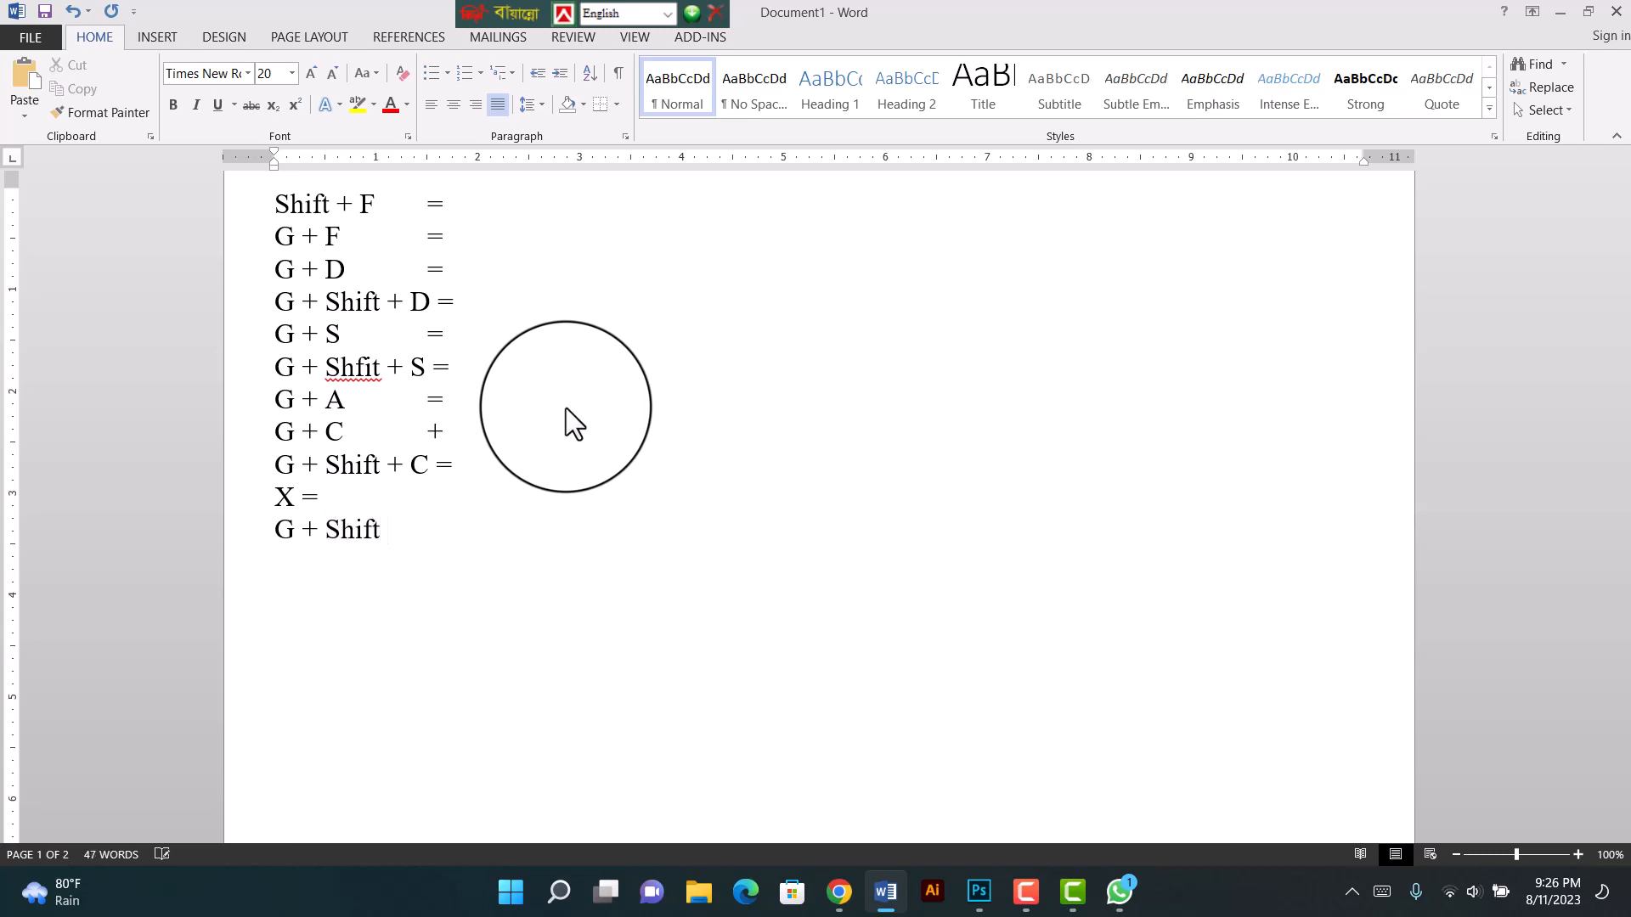
type(" X")
key("BackSpace")
type("+ X =")
Step: Enter the Bengali vowel অ after "Shift + F =", using the SutonnyMJ font and Bijoy Classic input
key("Up")
key("Up")
key("Up")
key("Up")
key("Up")
key("Up")
key("Up")
key("Up")
key("Up")
key("Up")
left_click(247, 73)
left_click(248, 221)
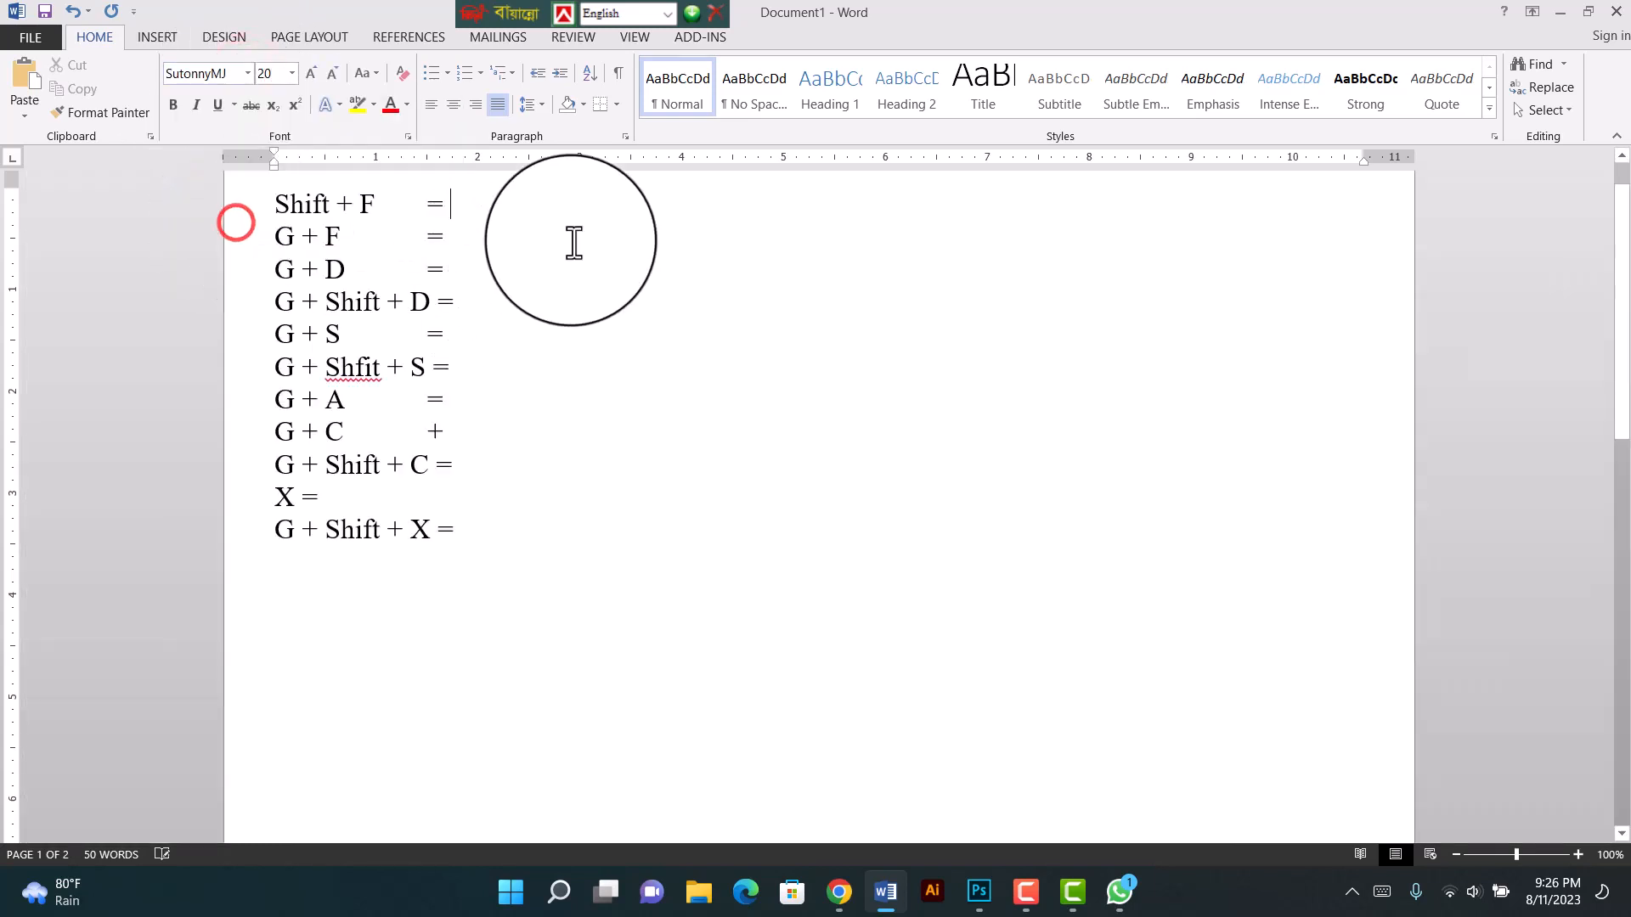
key("ctrl+alt+b")
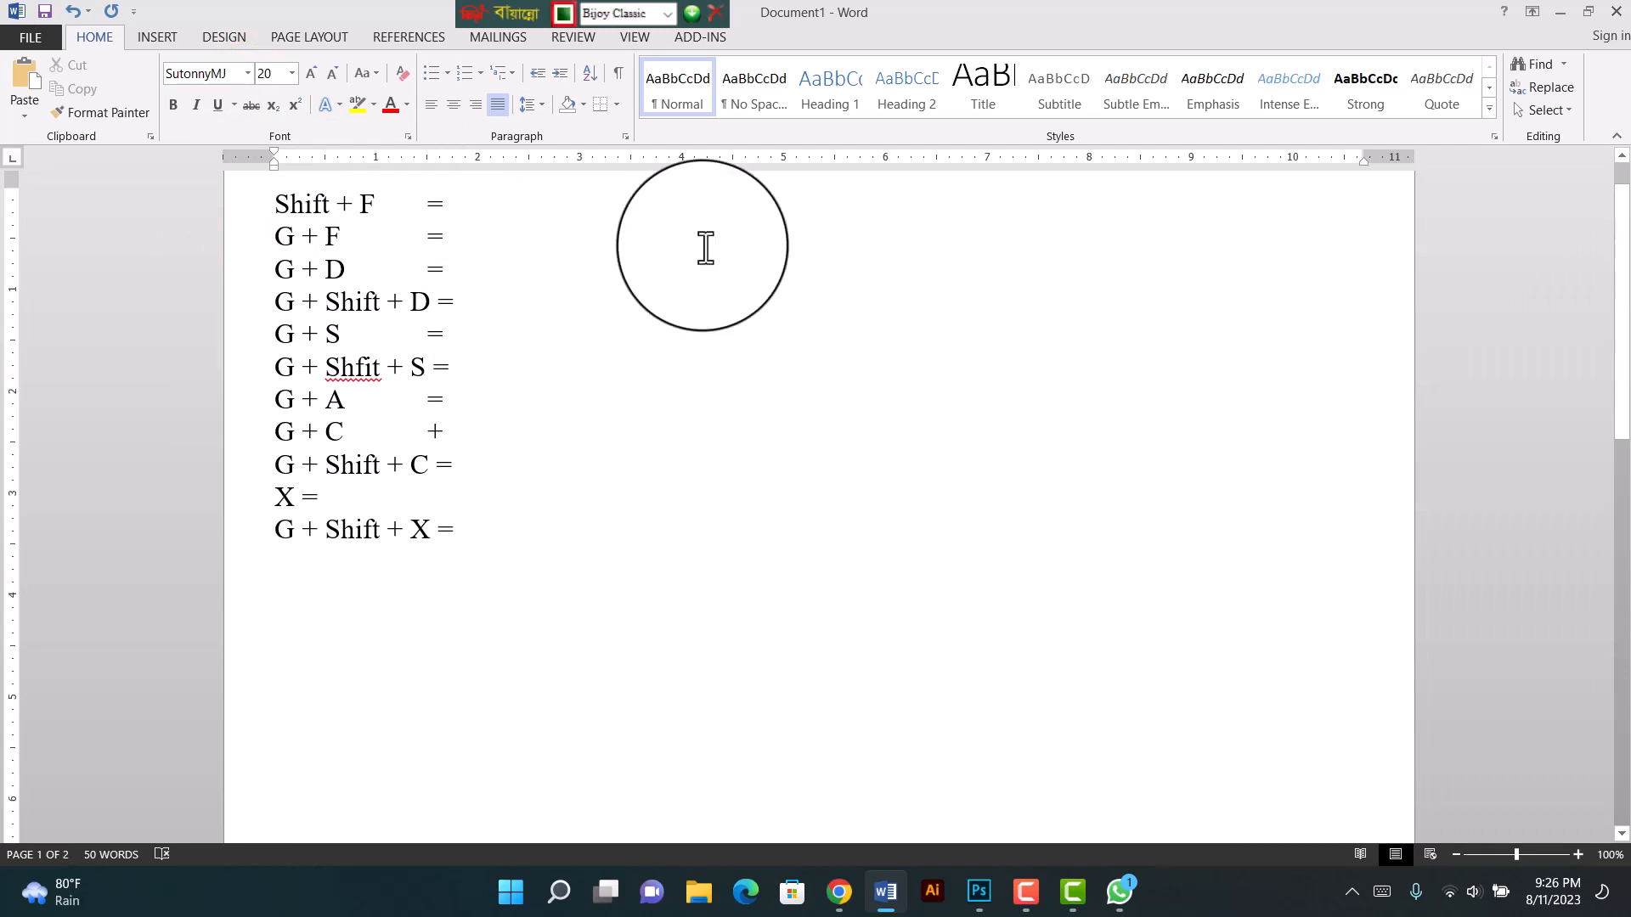
scroll(703, 247, "up", 2)
type("অ")
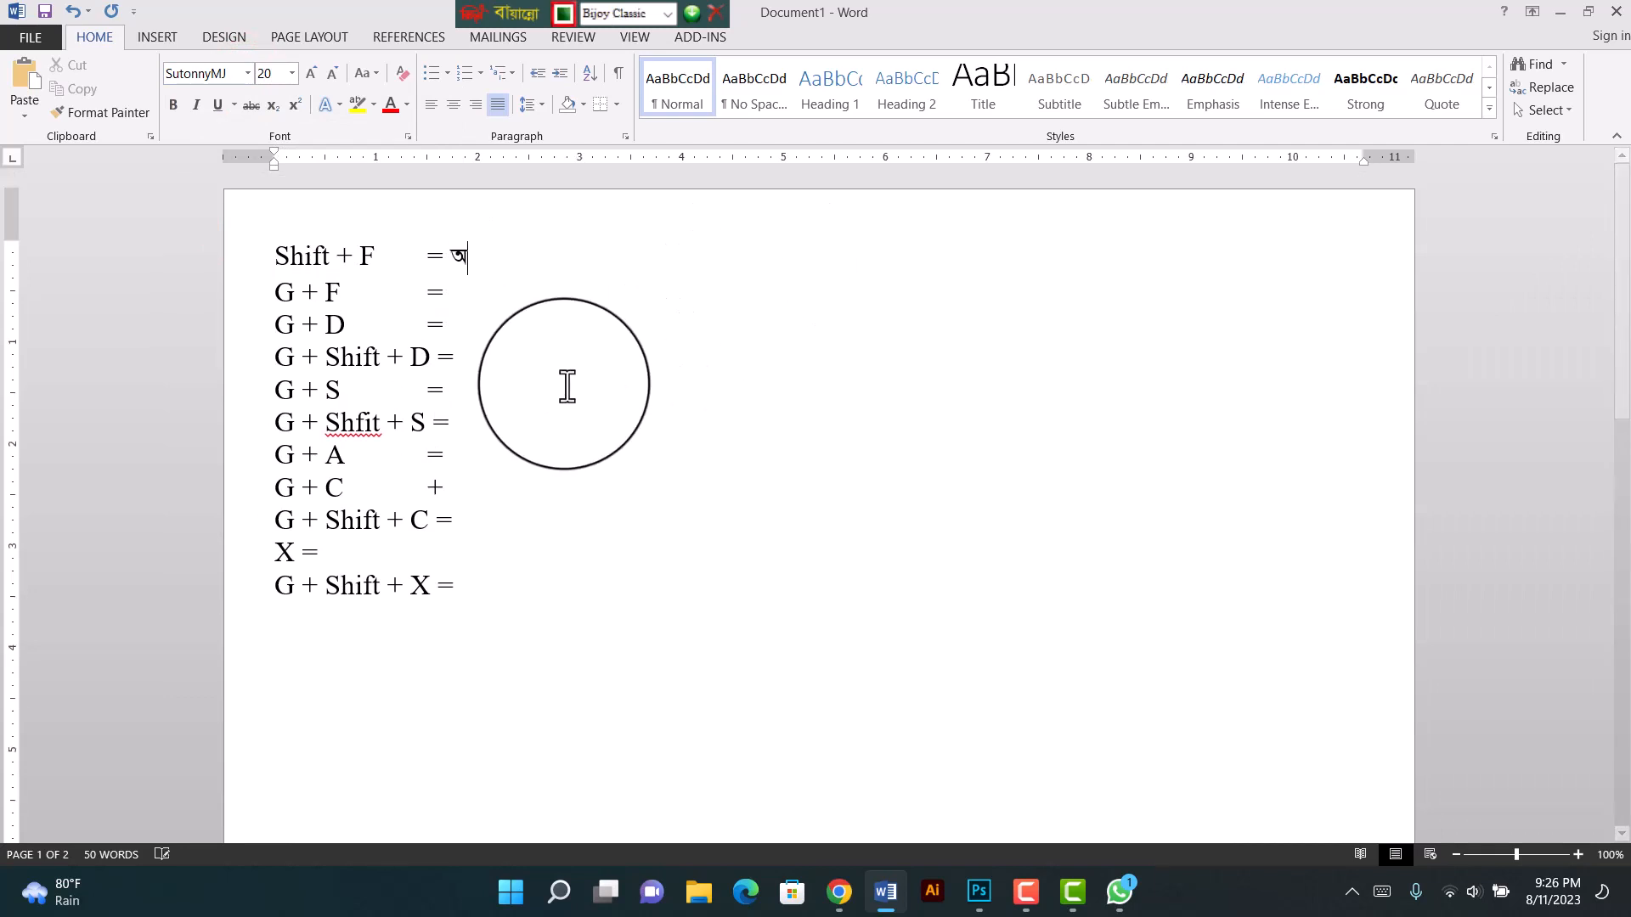
Step: Copy the অ to the "G + F =" line and add the া sign to make আ
key("shift+Left")
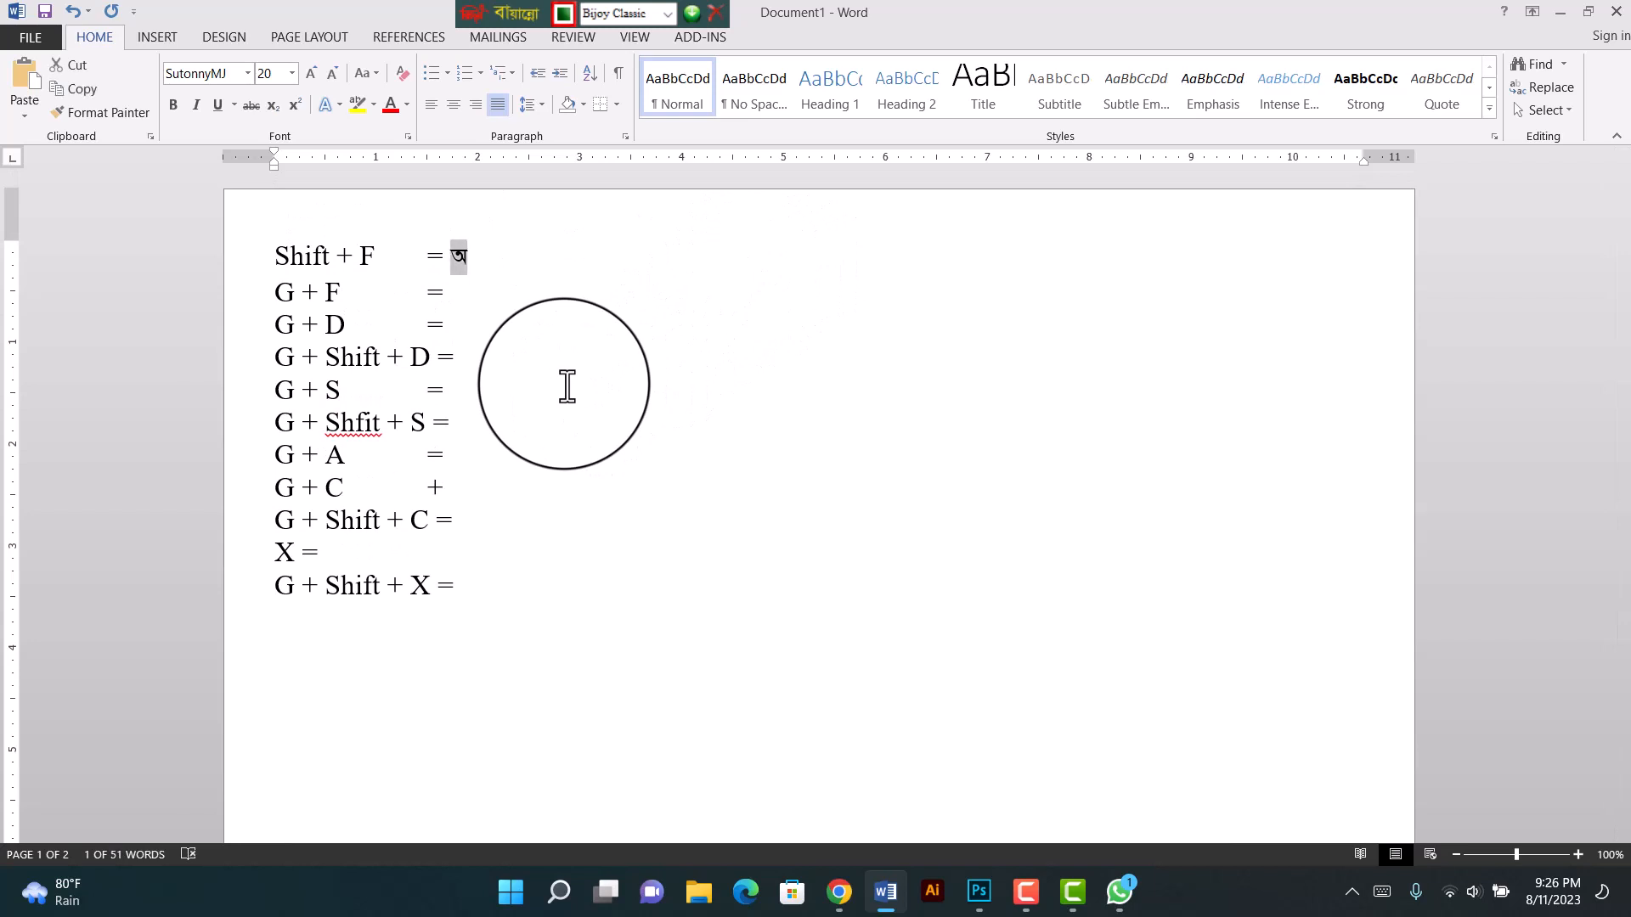
key("ctrl+c")
key("Down")
key("ctrl+v")
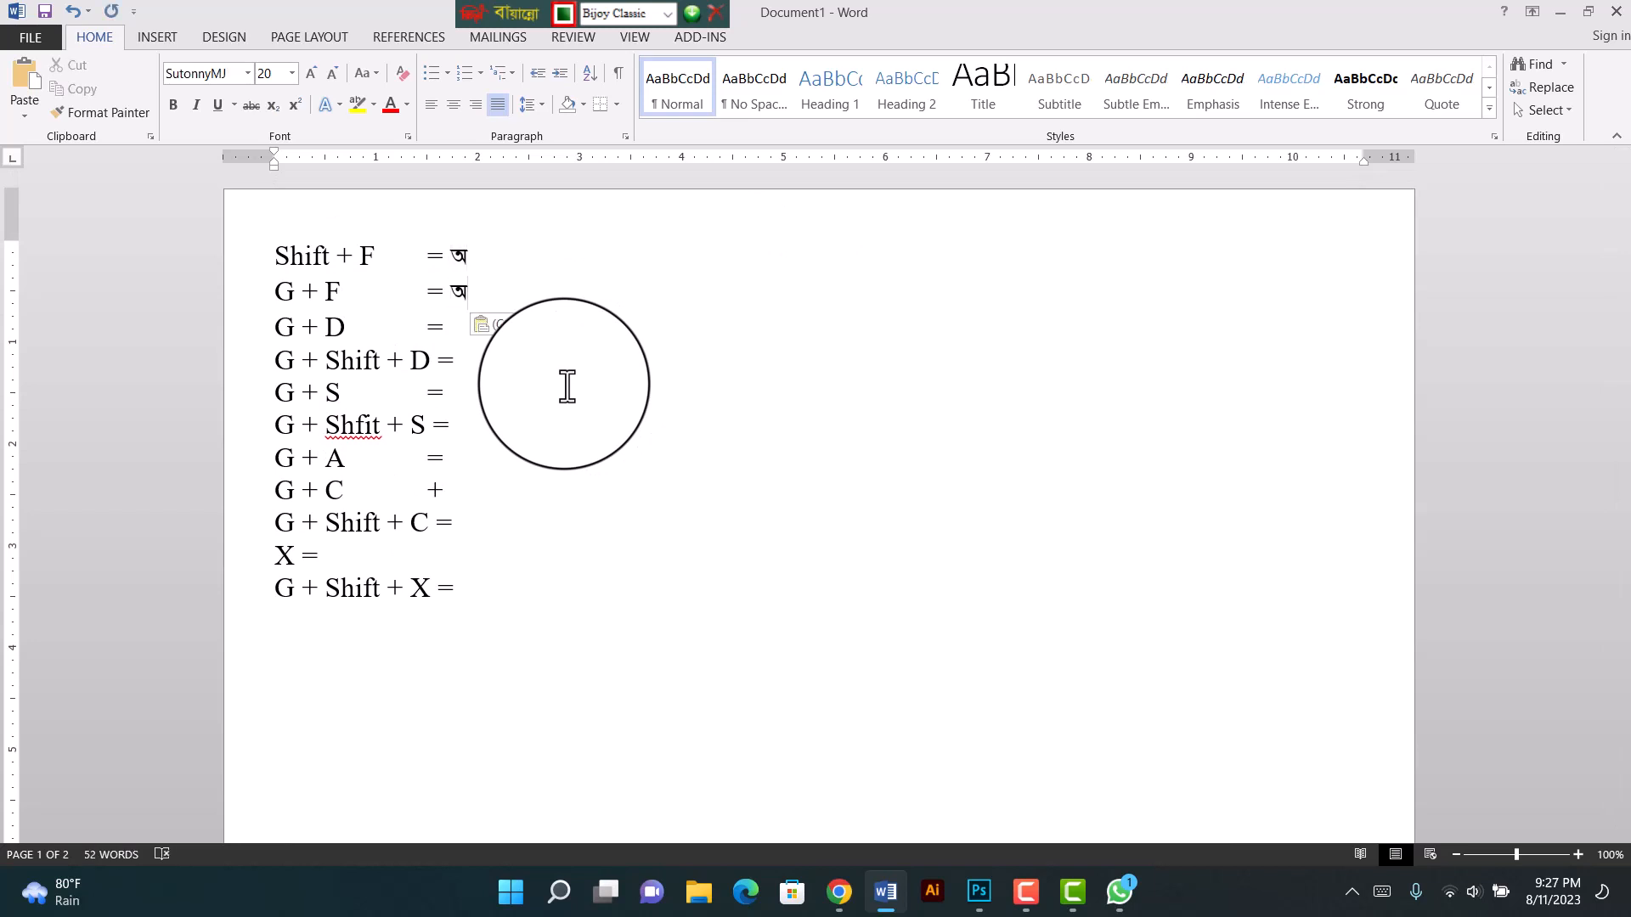
type("া")
Step: Paste the copied অ after "G + D =" and replace it with ই
key("Down")
key("ctrl+v")
key("shift+Left")
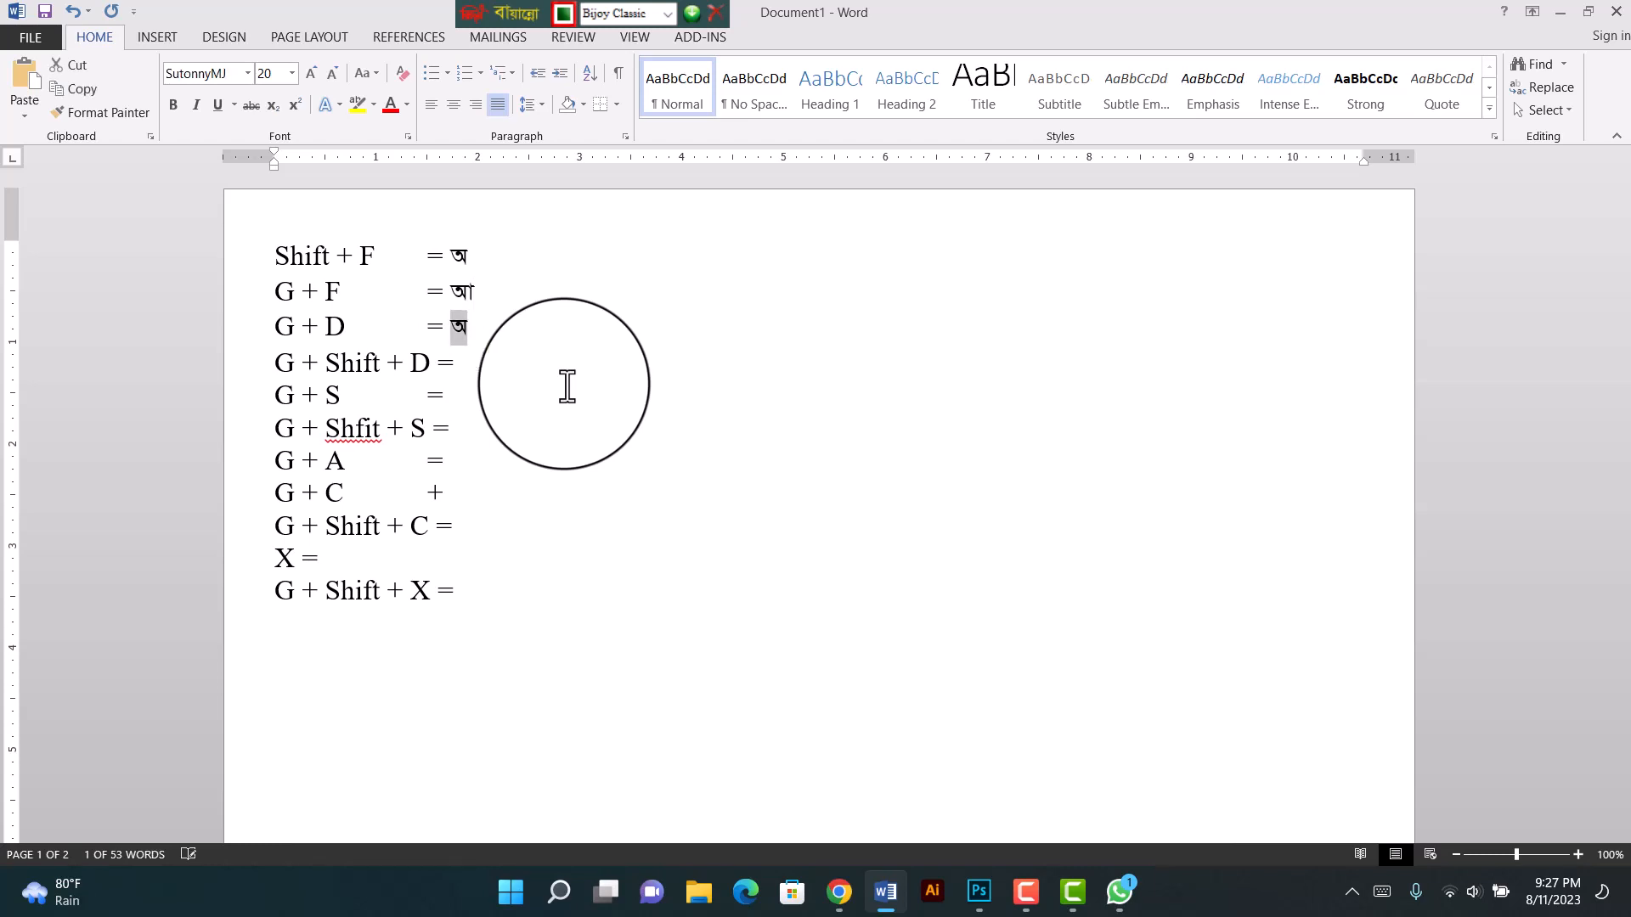
key("BackSpace")
type("ই")
Step: Paste the copied অ after "G + Shift + D =" and replace it with ঈ
key("Down")
key("End")
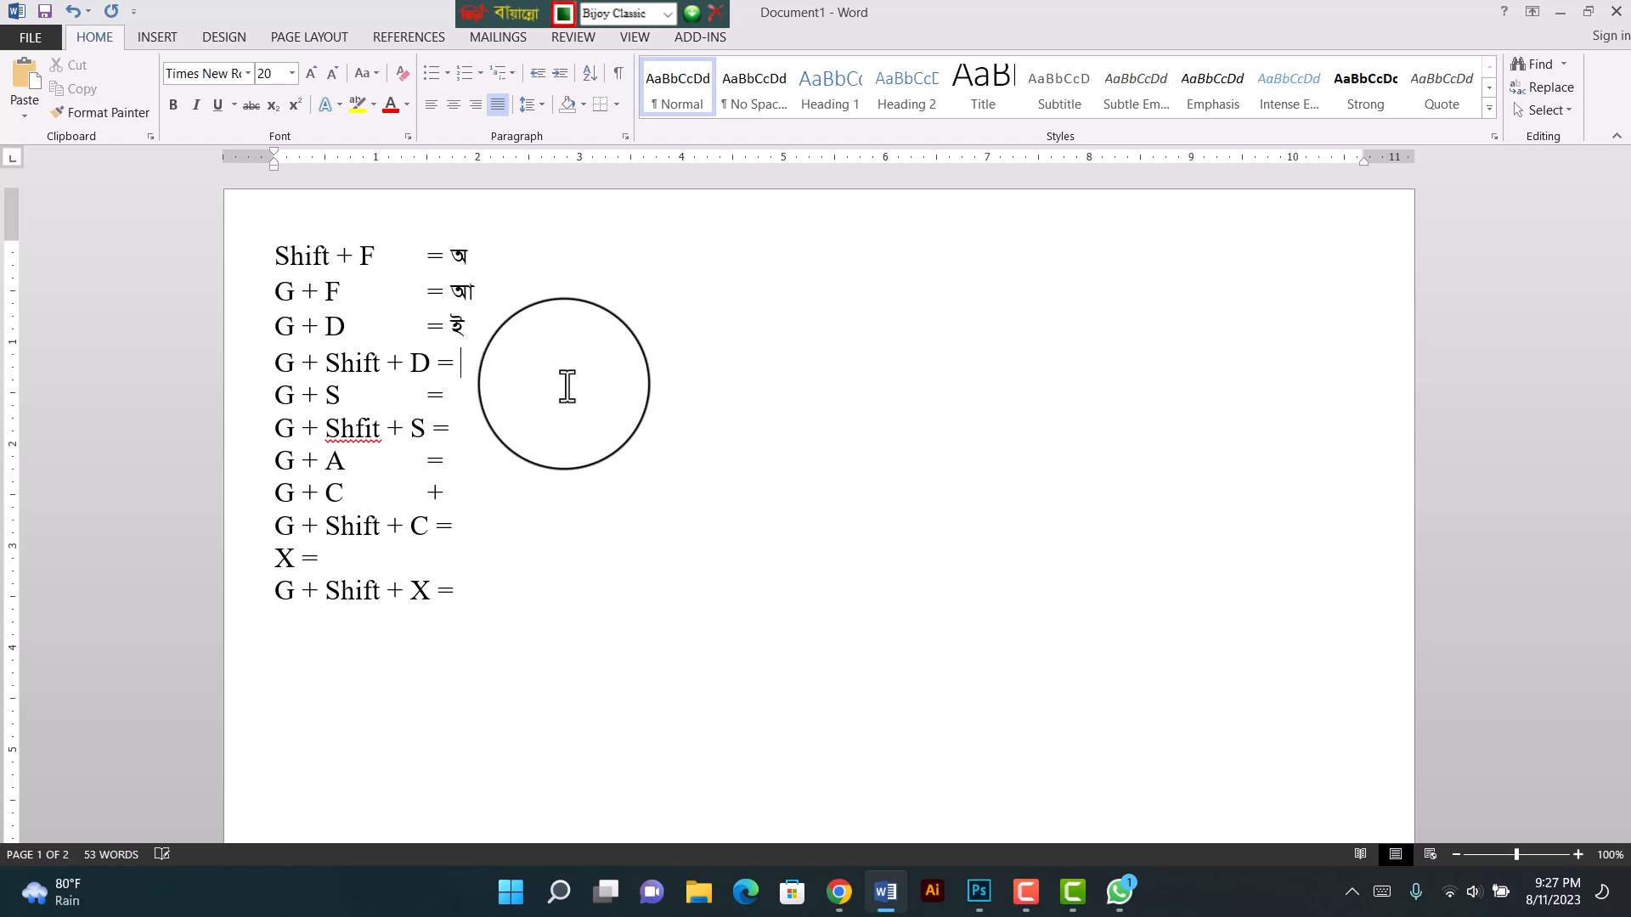
key("ctrl+v")
key("shift+Left")
key("BackSpace")
type("ঈ")
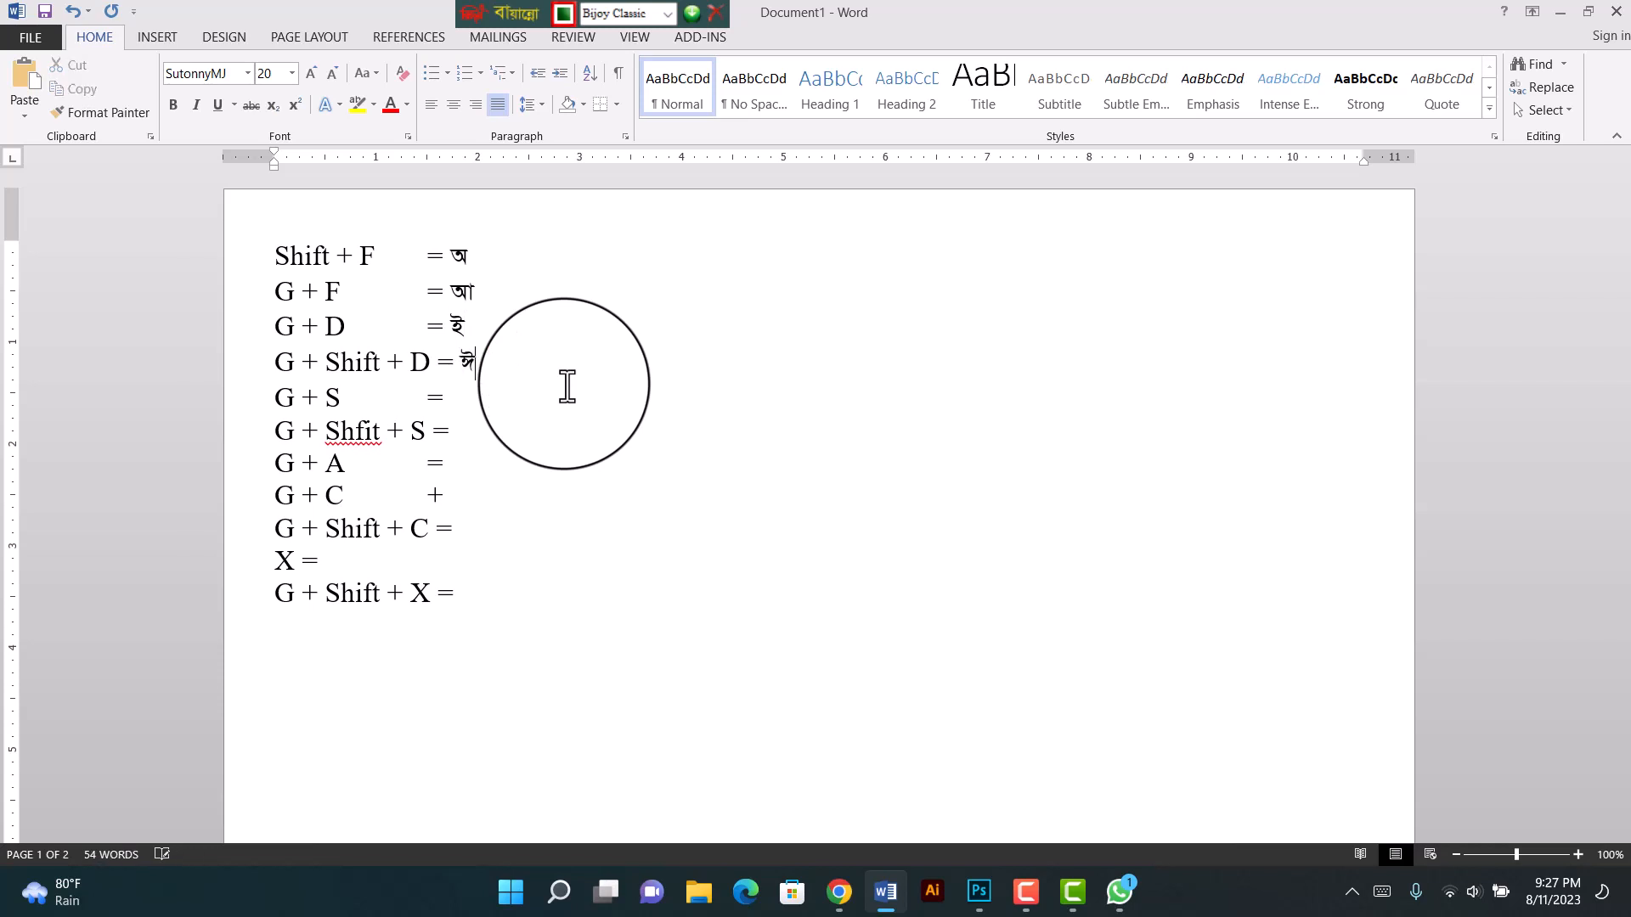
Step: Paste the copied অ after "G + S =" and replace it with উ
key("Down")
key("ctrl+v")
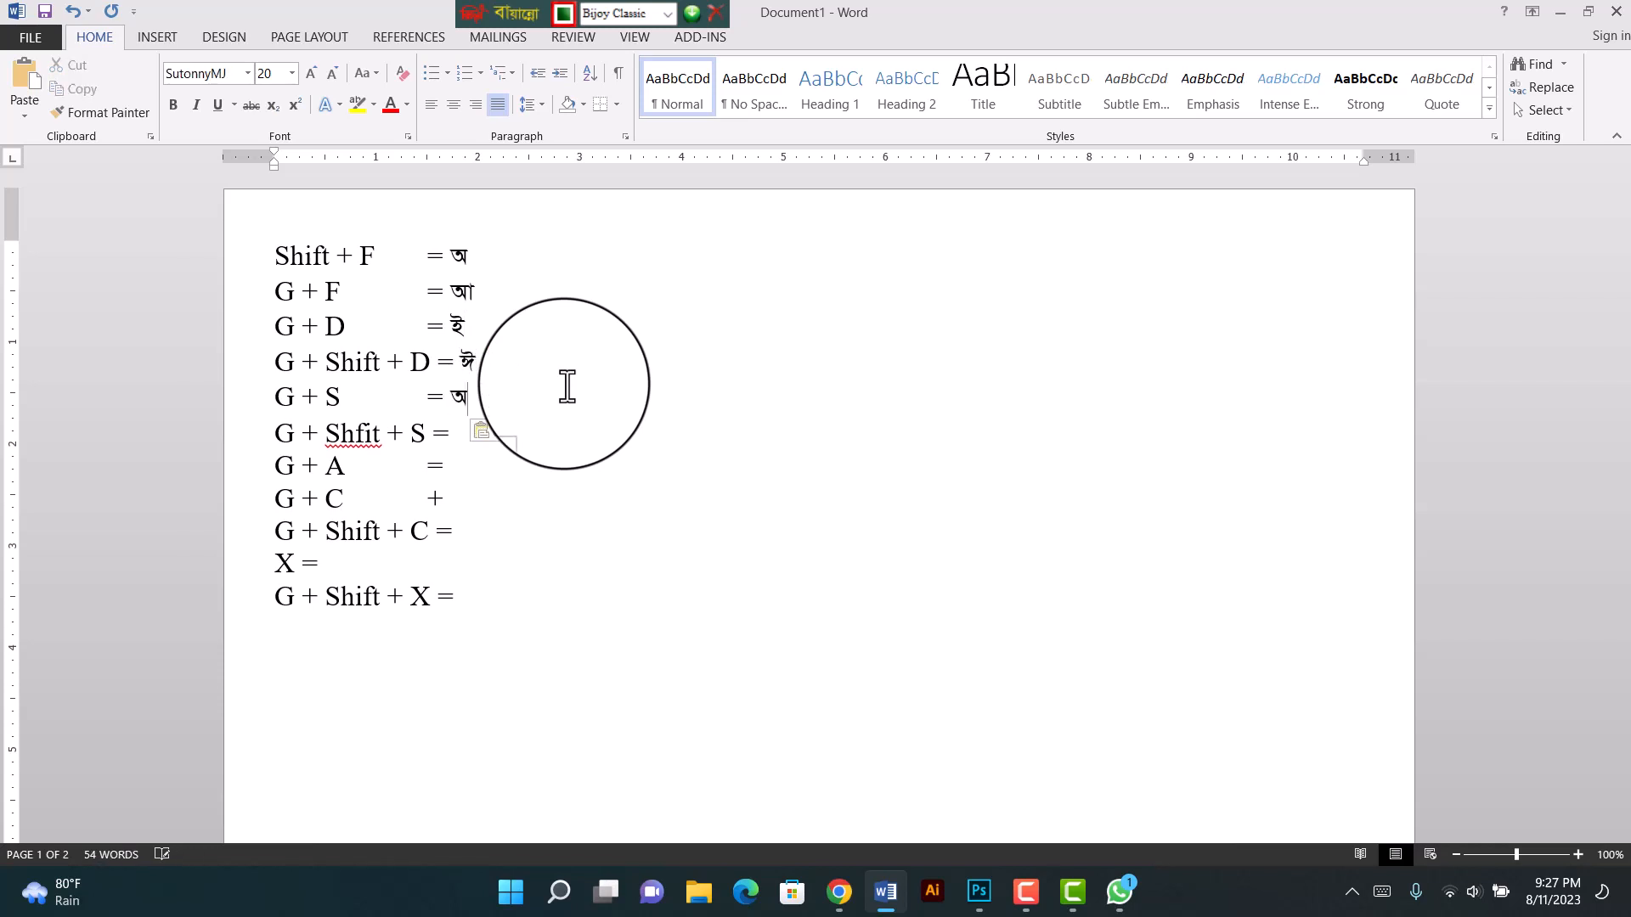
key("shift+Left")
key("BackSpace")
type("উ")
Step: Paste the copied অ after "G + Shfit + S =" and replace it with ঊ
key("Down")
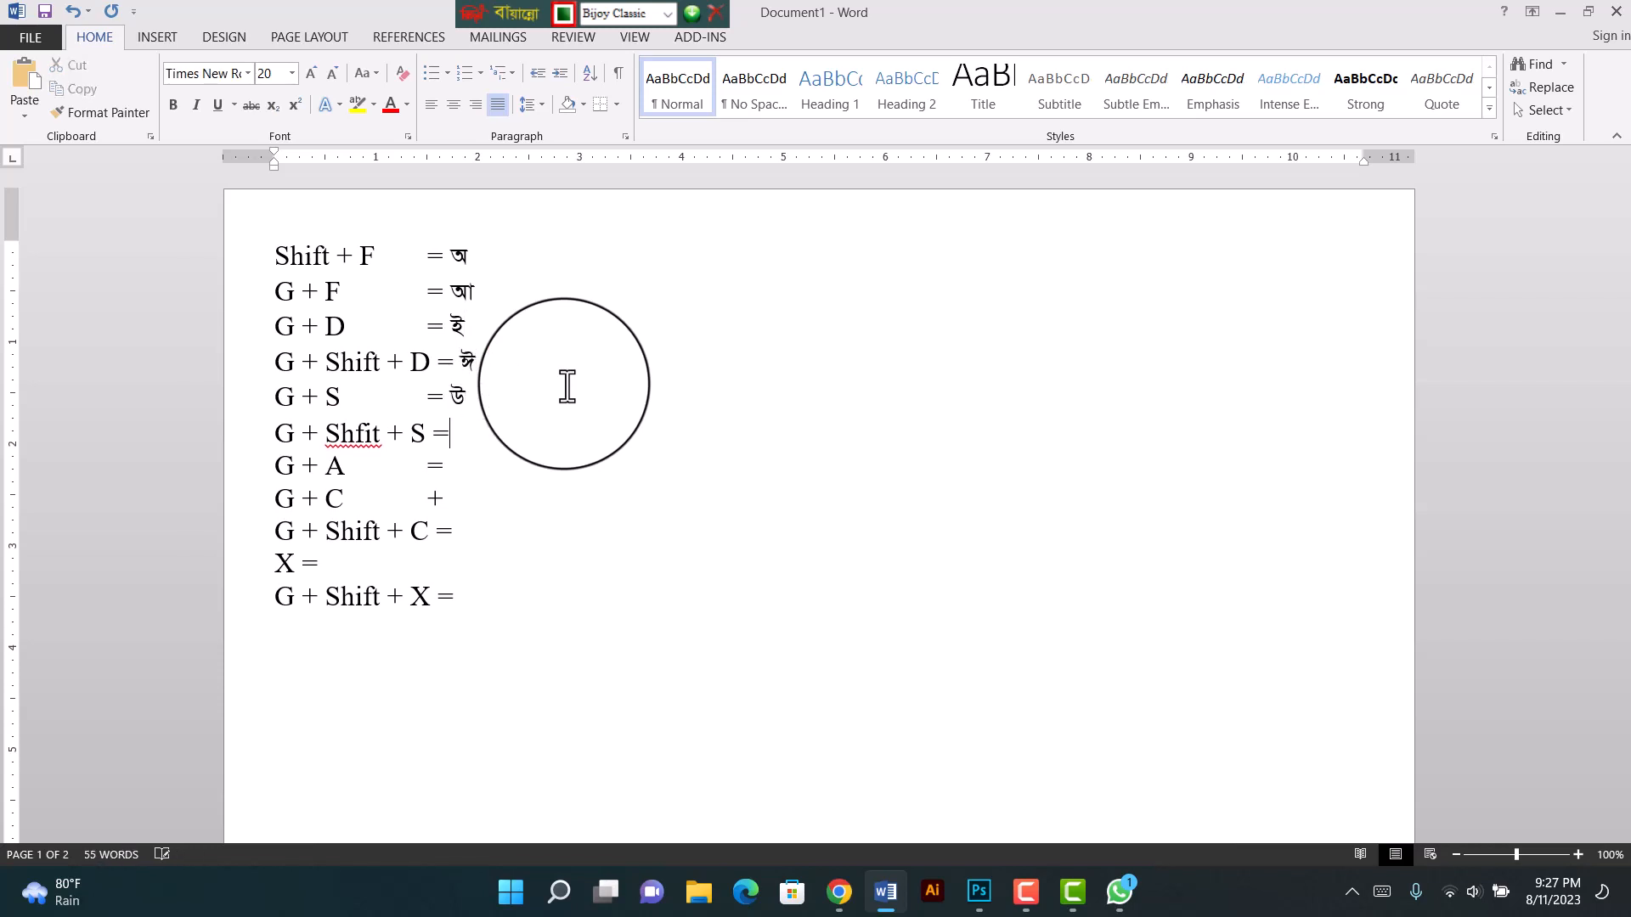
key("End")
key("ctrl+v")
key("shift+Left")
key("BackSpace")
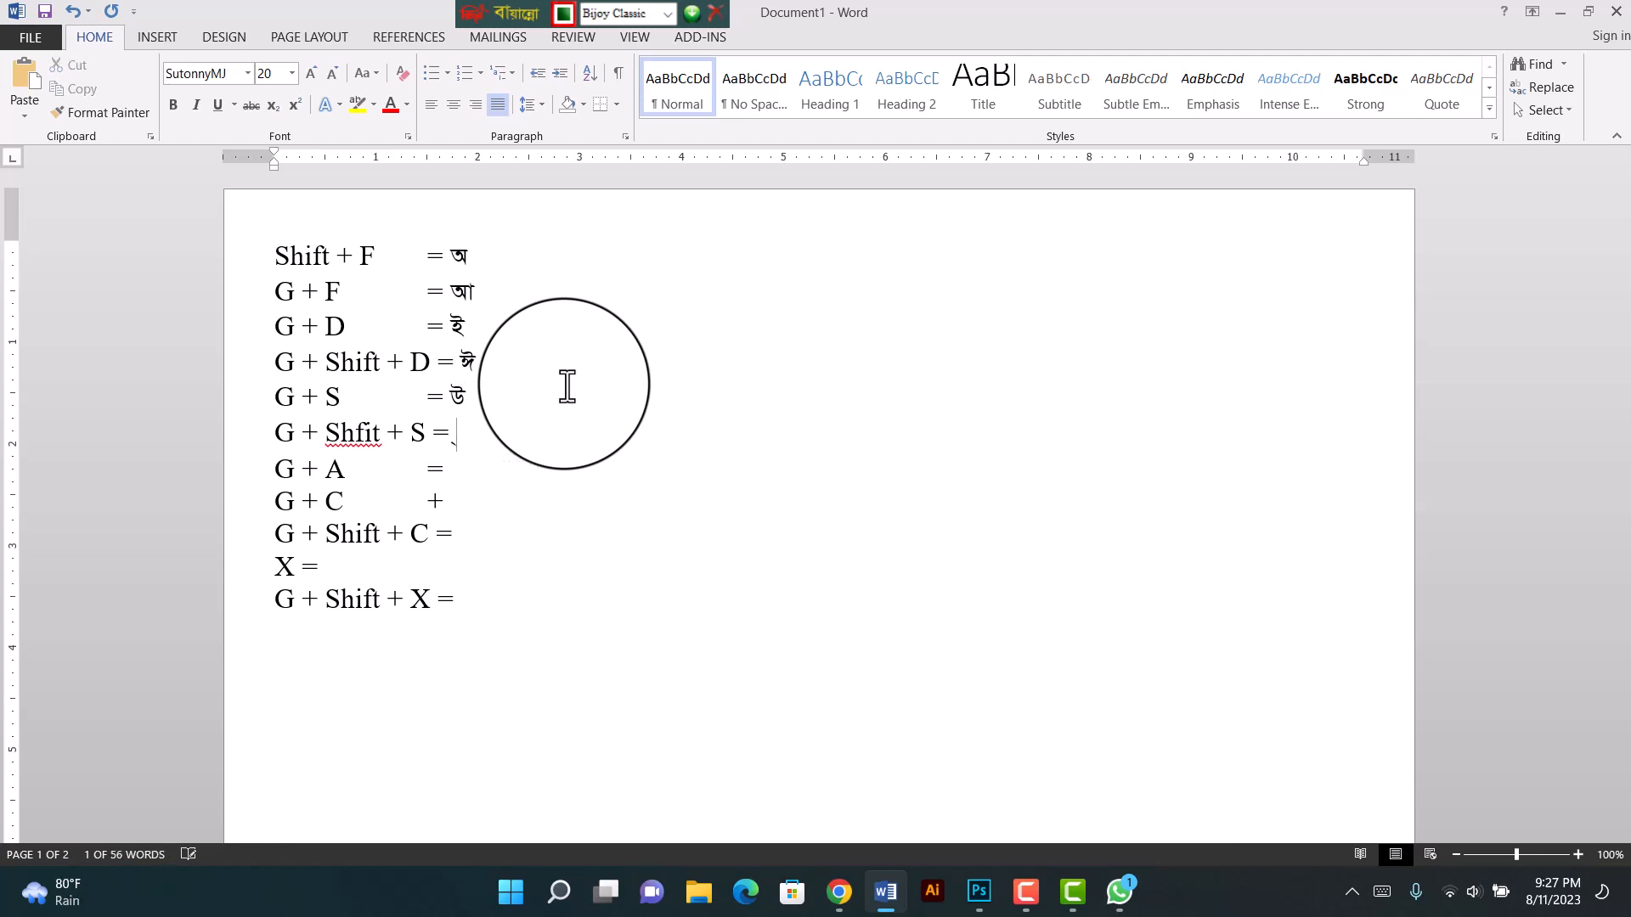
type("ঊ")
Step: Paste the copied অ after "G + A =" and replace it with ঋ
key("Down")
key("End")
key("ctrl+v")
key("shift+Left")
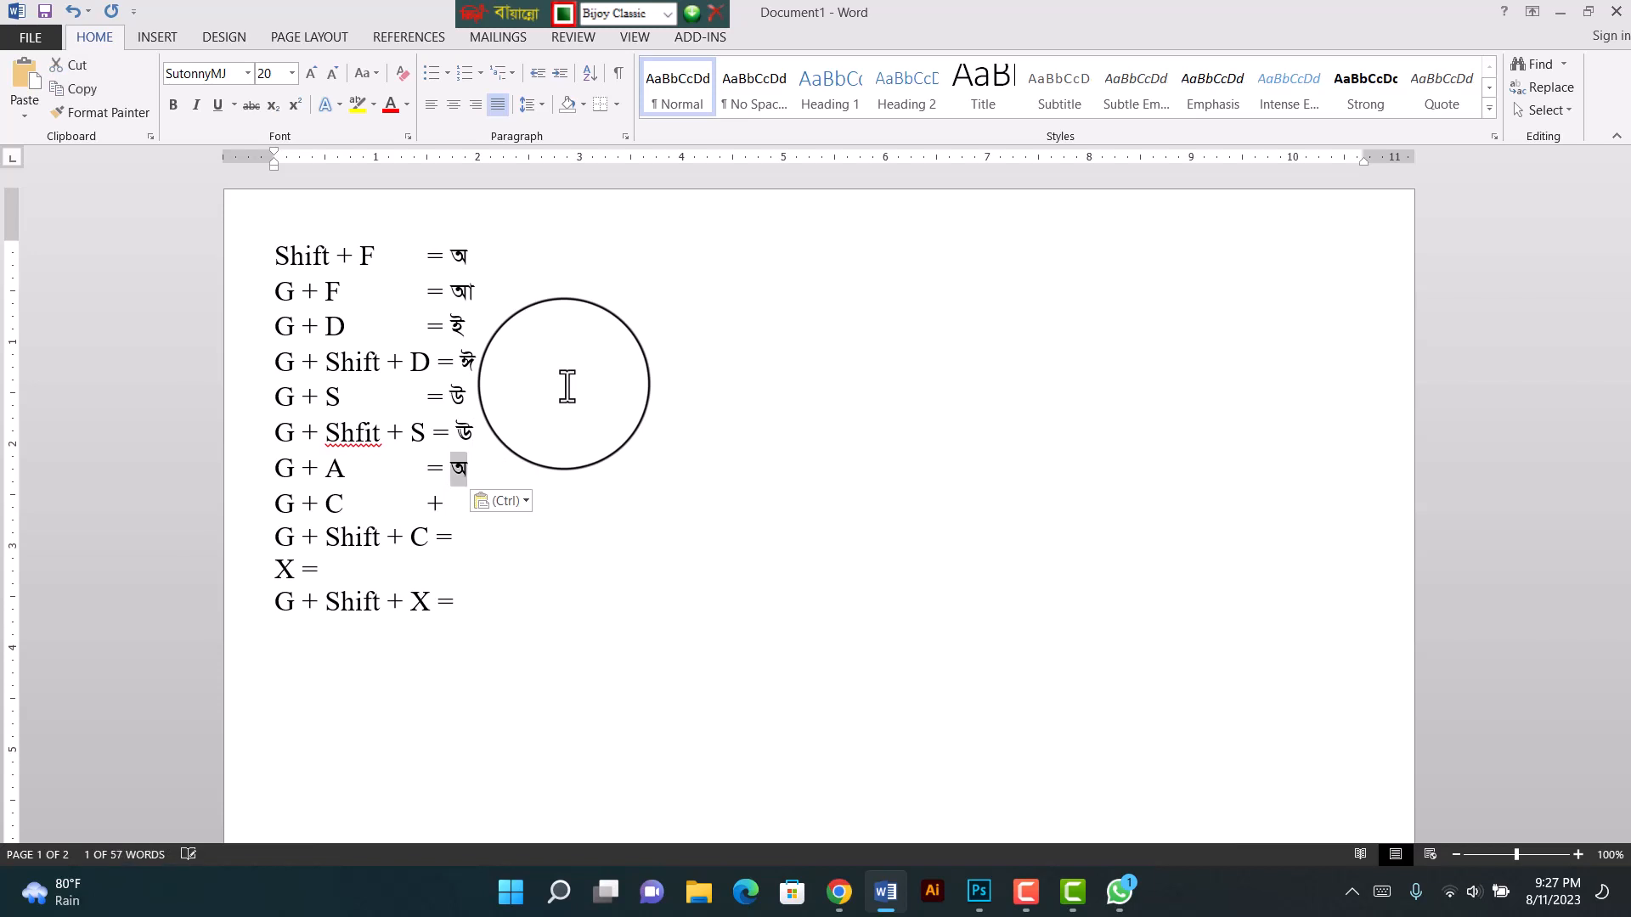
key("BackSpace")
type("ঋ")
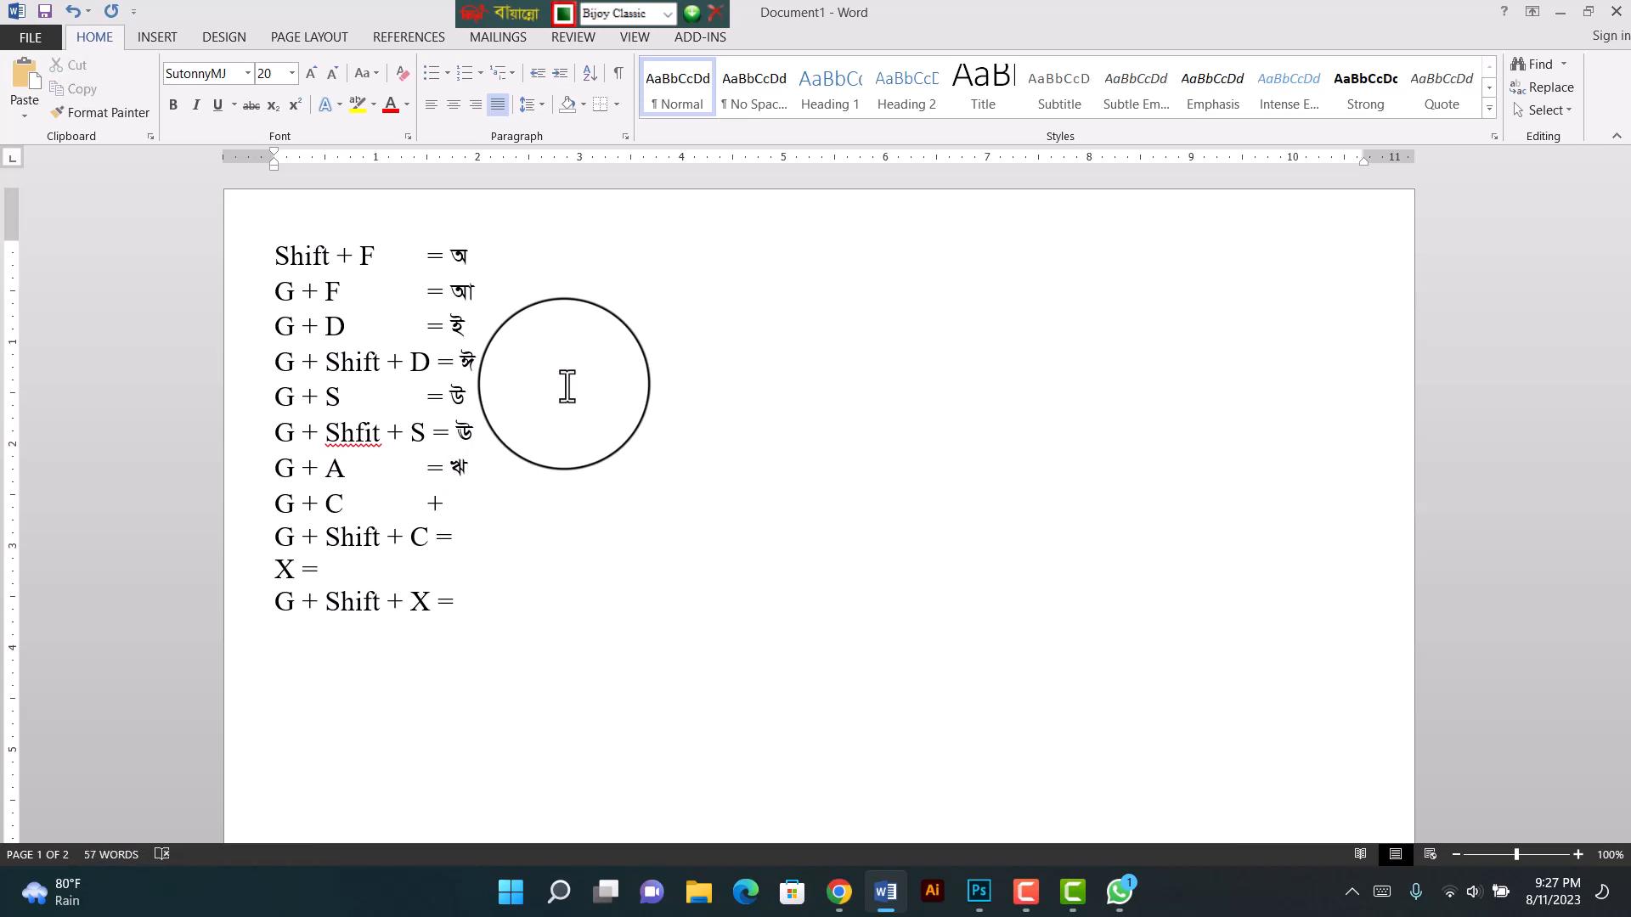
Step: Change the trailing plus sign on the "G + C" line to an equals sign and enter এ after it
key("Down")
key("BackSpace")
type("=")
key("ctrl+v")
key("shift+Left")
type("এ")
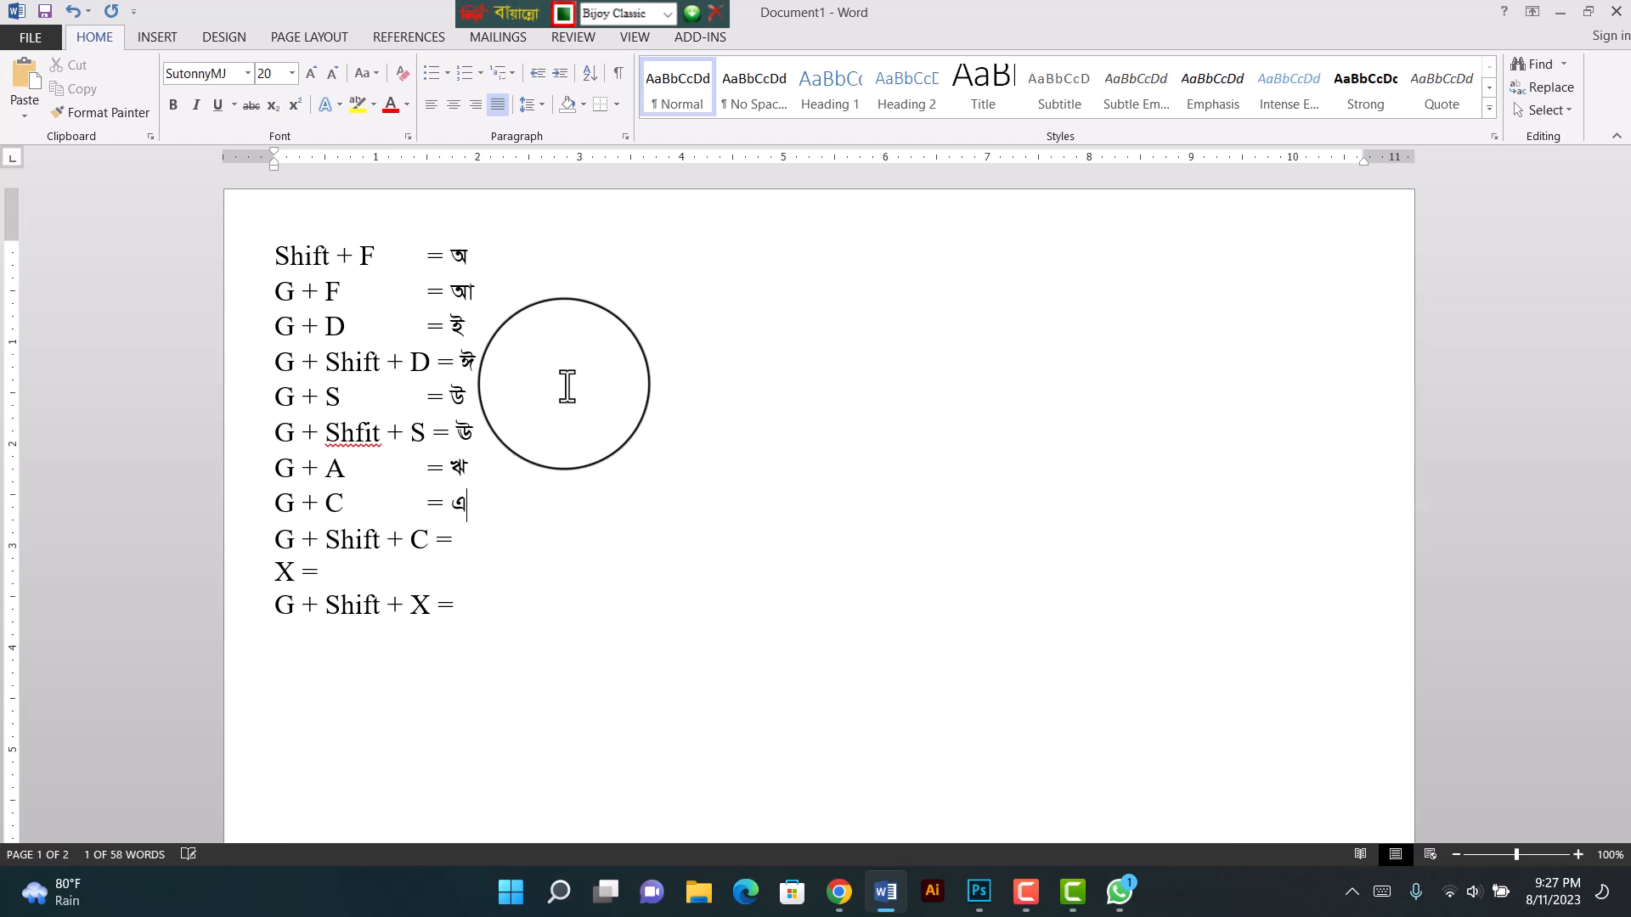
Step: Paste the copied অ after "G + Shift + C =" and replace it with ঐ
key("Down")
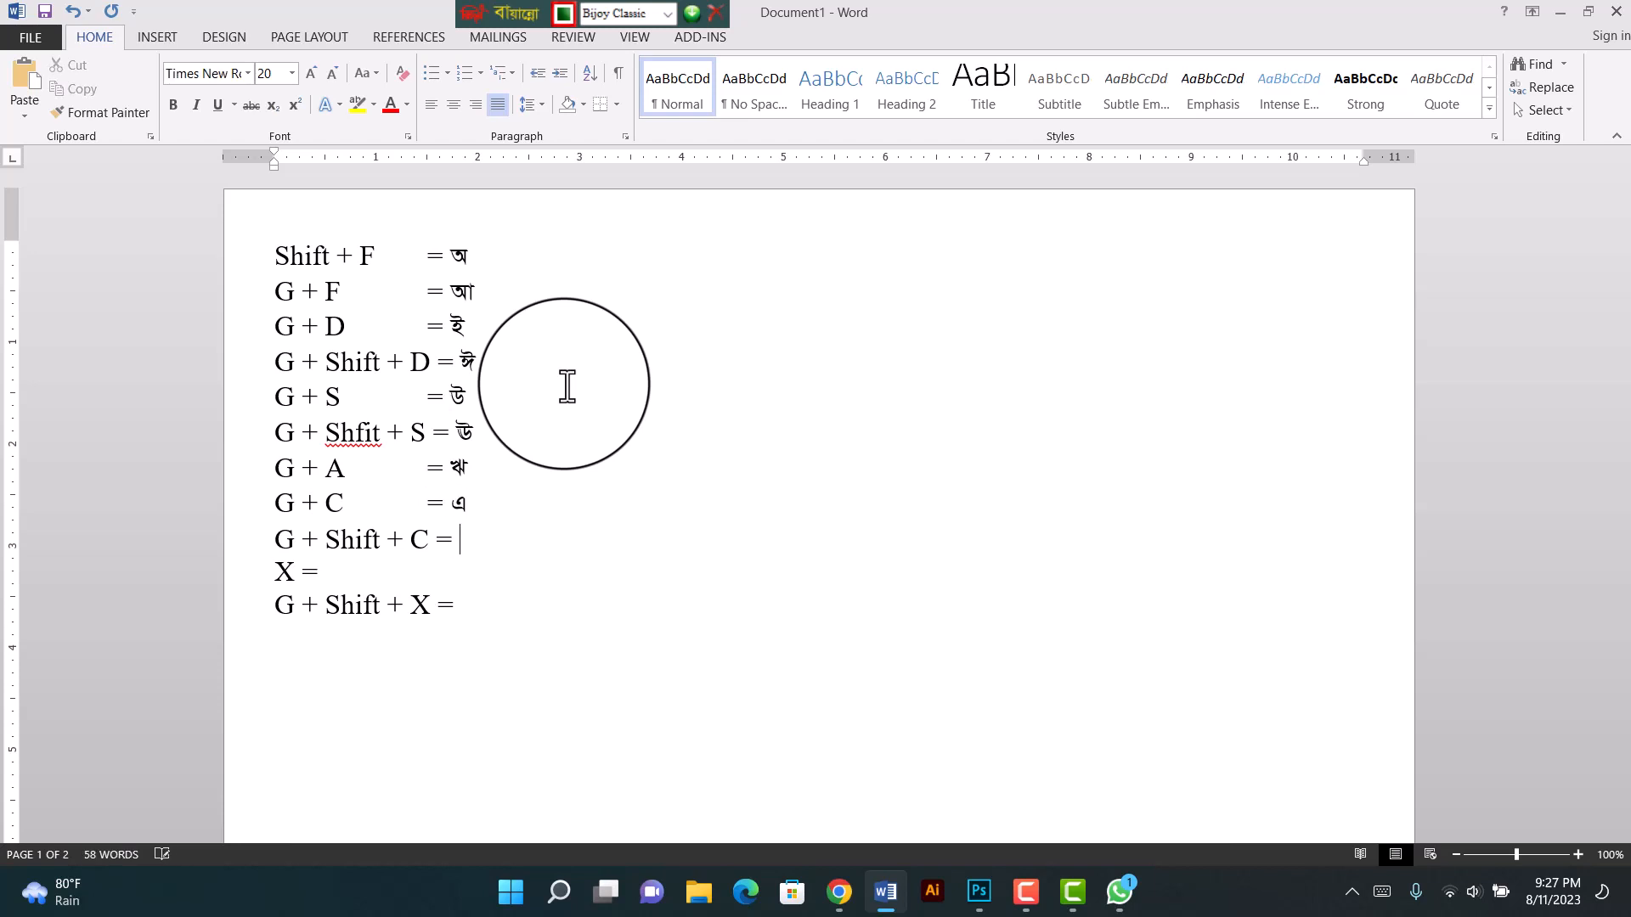
key("ctrl+v")
key("shift+Left")
type("ঐ")
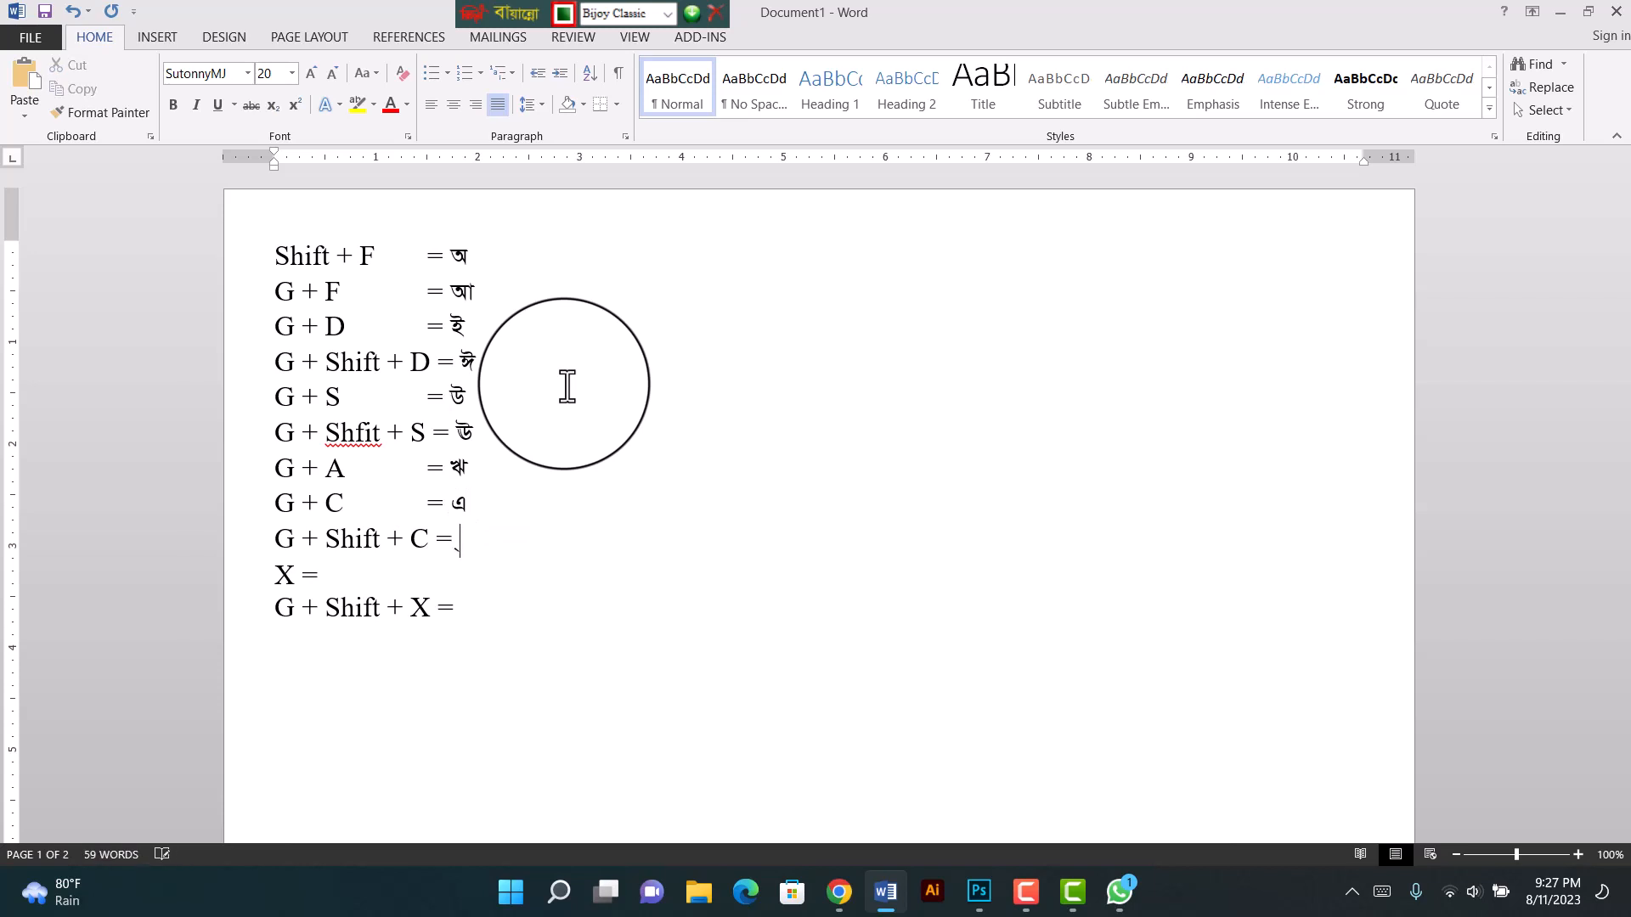
type("ঐ")
key("Down")
type("IIªIª")
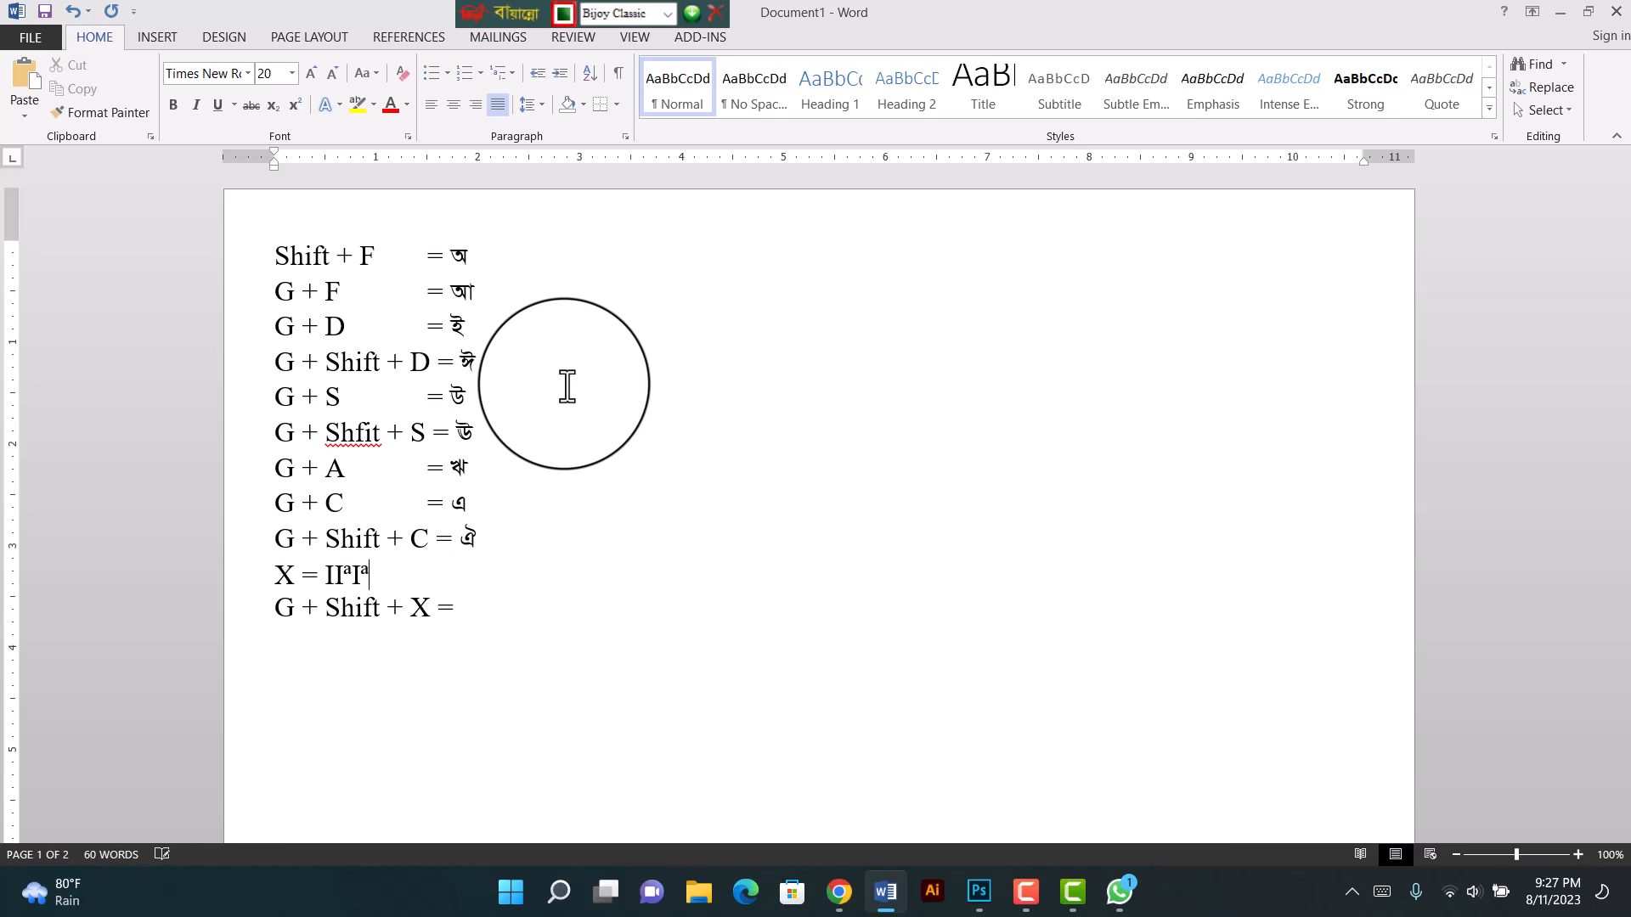
type("‡y")
key("BackSpace")
key("BackSpace")
key("BackSpace")
key("BackSpace")
key("BackSpace")
key("BackSpace")
key("BackSpace")
Step: Paste the copied অ after "X =", replace it with ও and insert a tab before the vowel
key("ctrl+v")
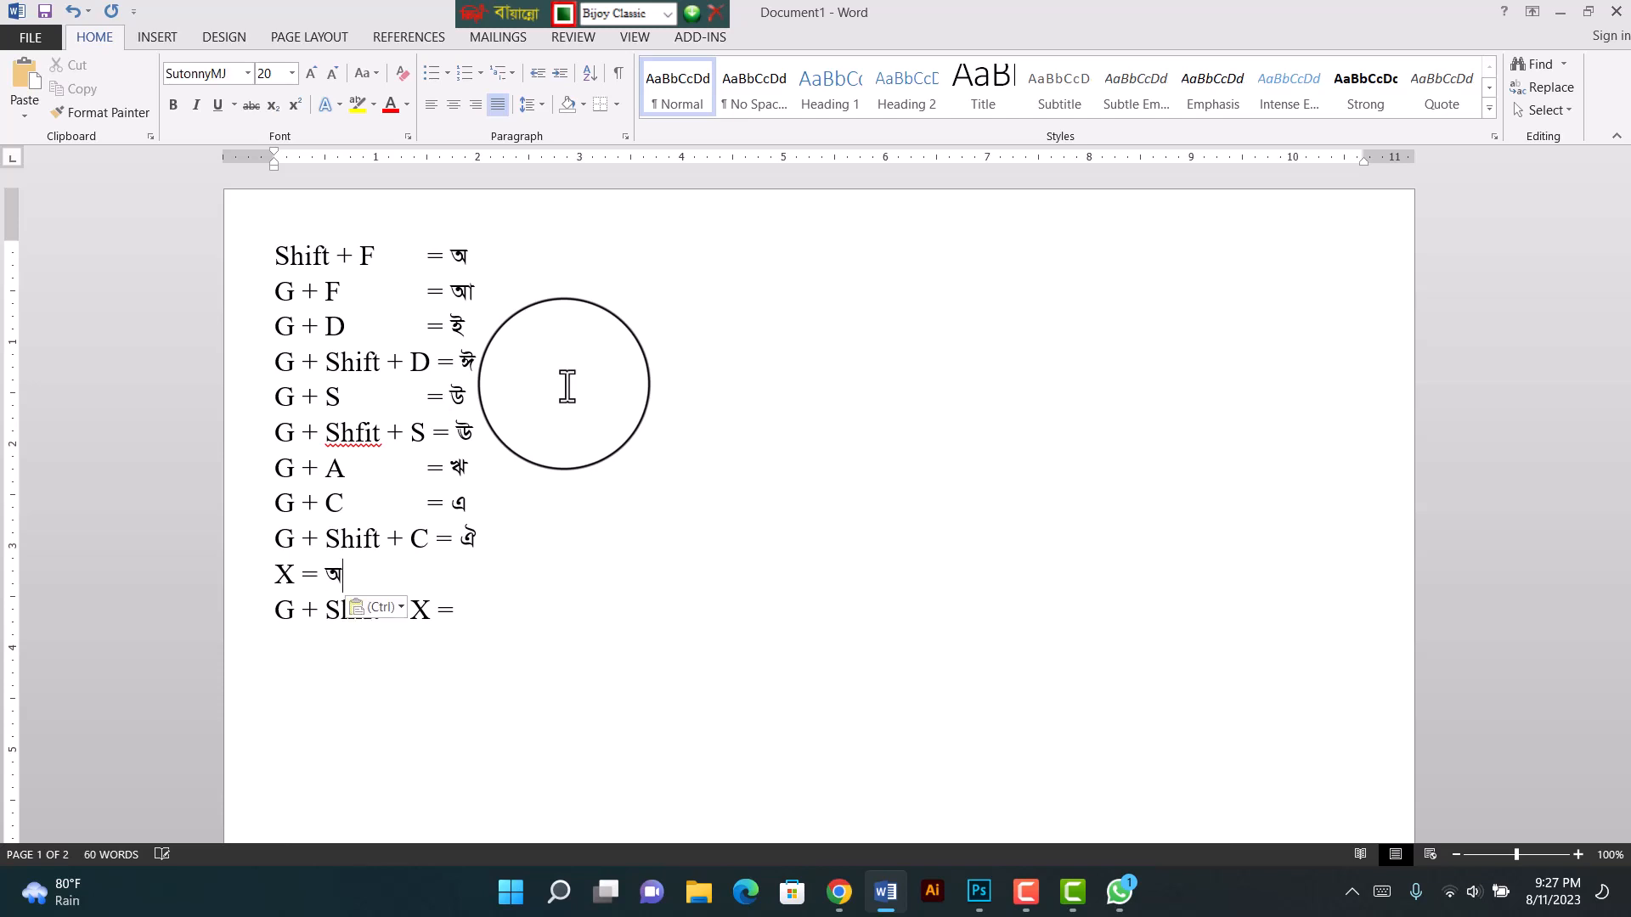
key("shift+Left")
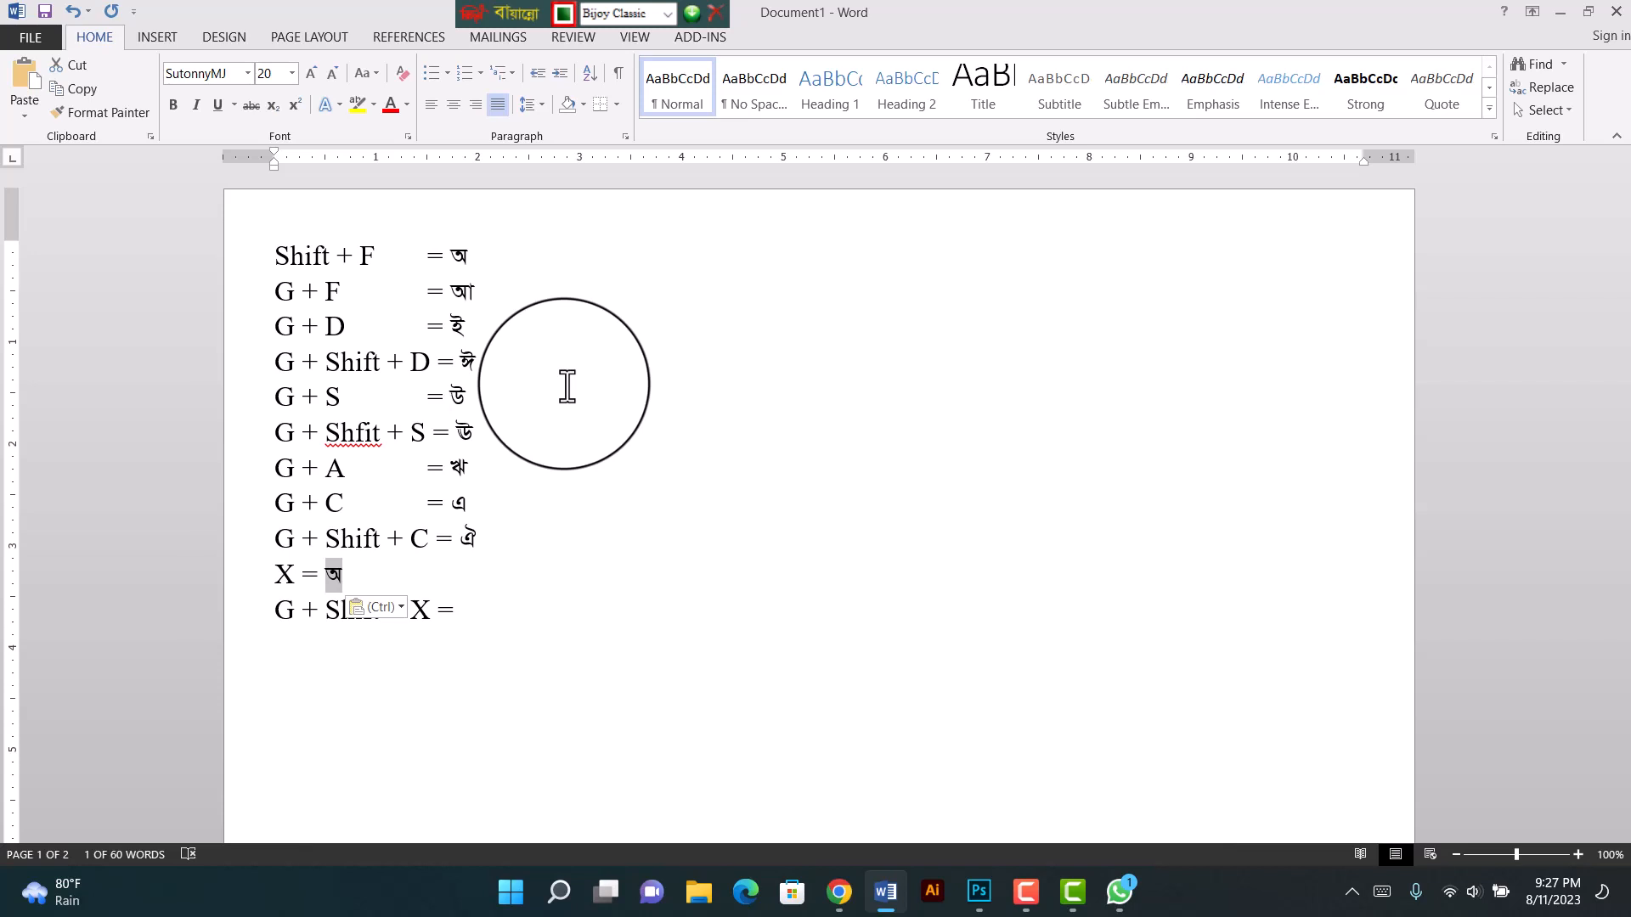
key("Left")
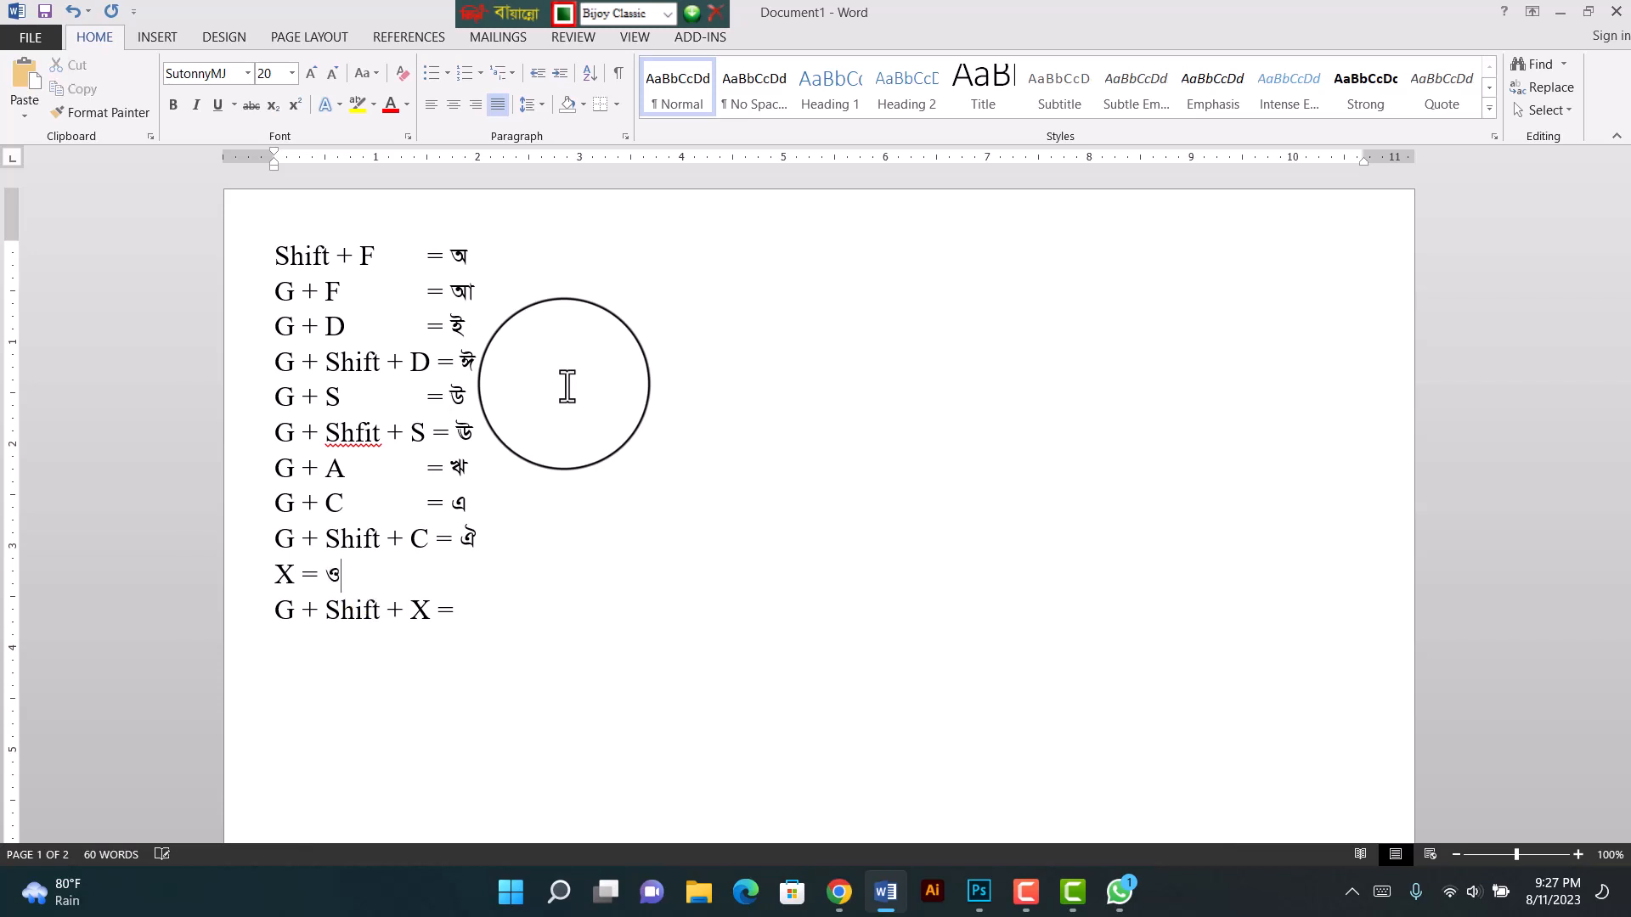
type("x")
key("Tab")
Step: Paste the copied অ after "G + Shift + X =" and replace it with ঔ
key("Right")
key("Right")
key("Right")
key("Right")
key("Right")
key("Right")
key("Right")
key("ctrl+v")
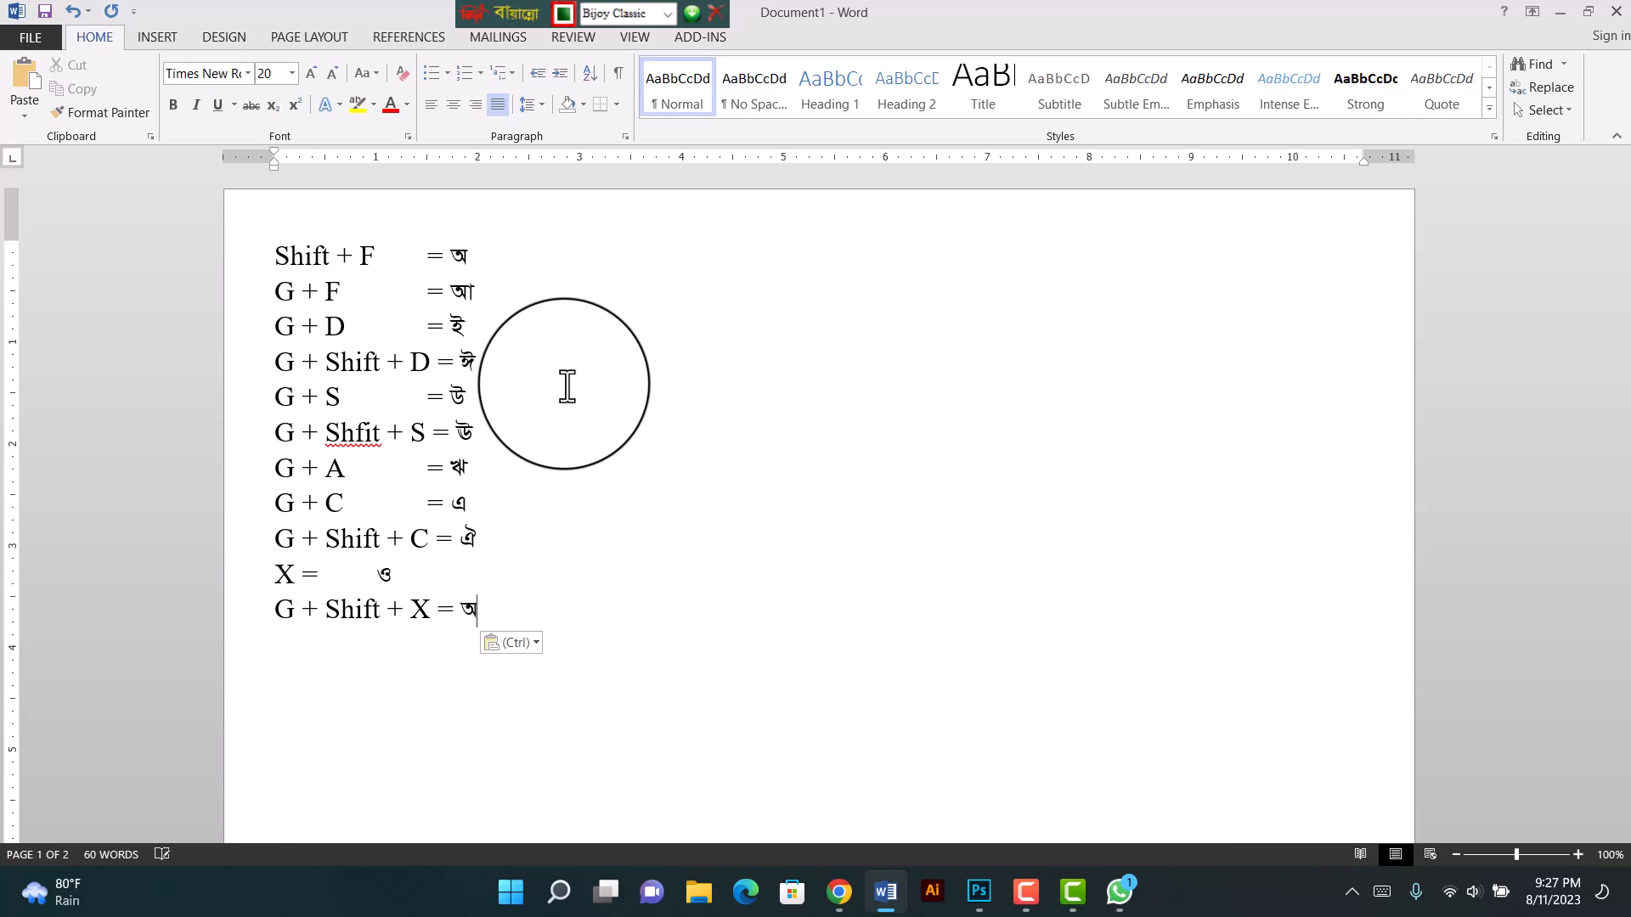
key("BackSpace")
type("gX")
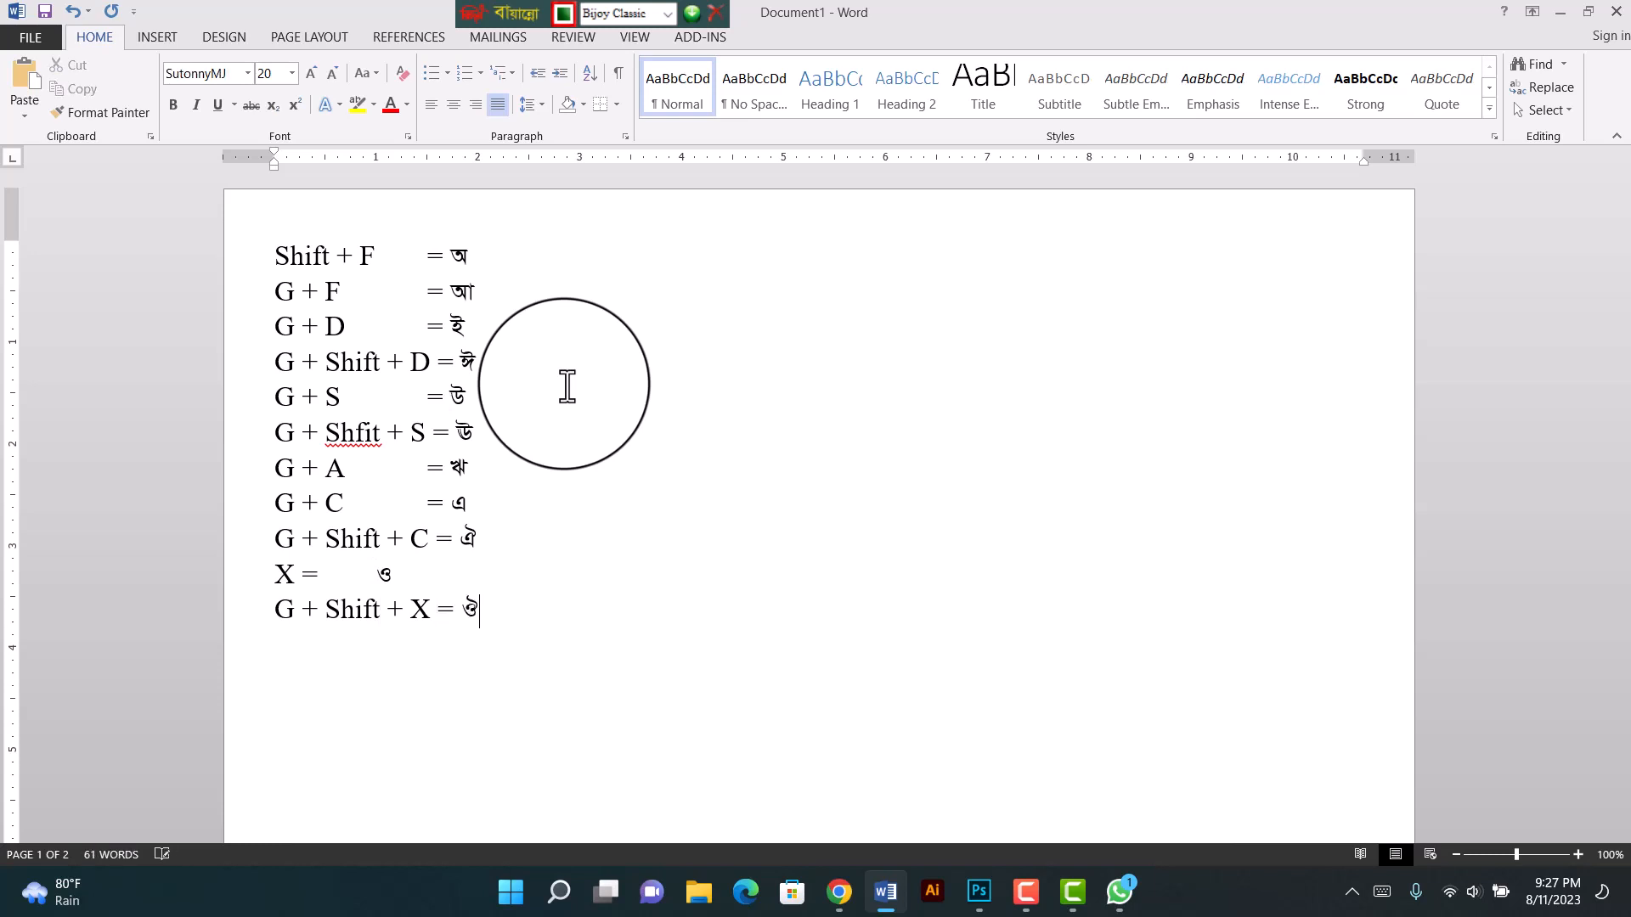
Step: Insert tabs before ও and ঔ on the last two lines so both vowels line up in one column
key("Left")
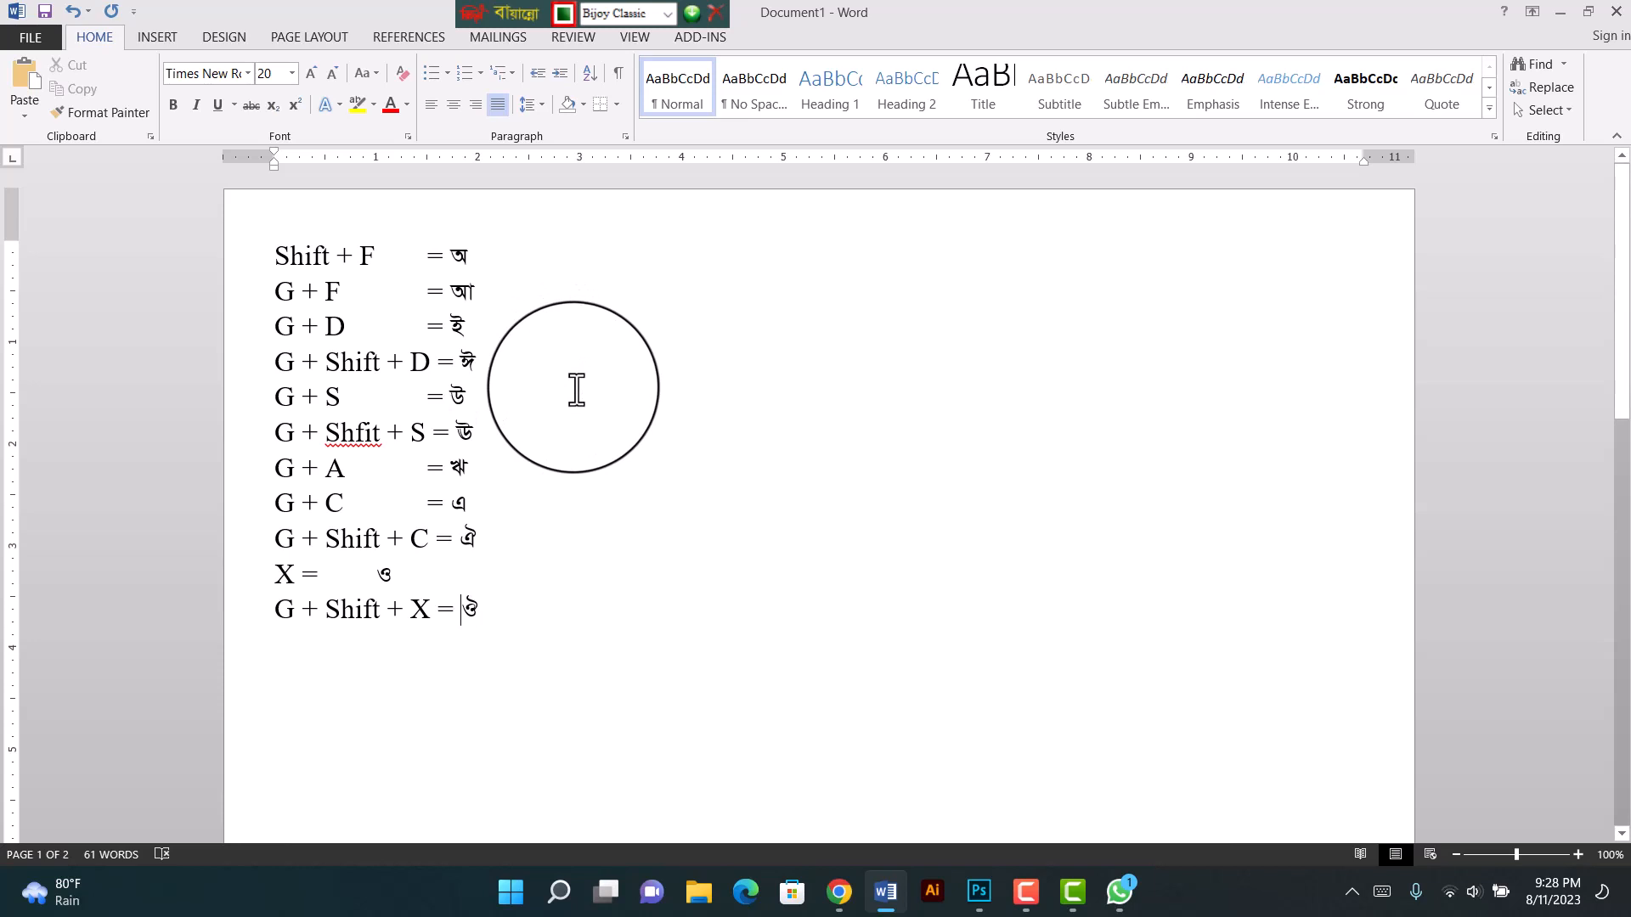
key("Up")
key("Left")
key("Tab")
key("Tab")
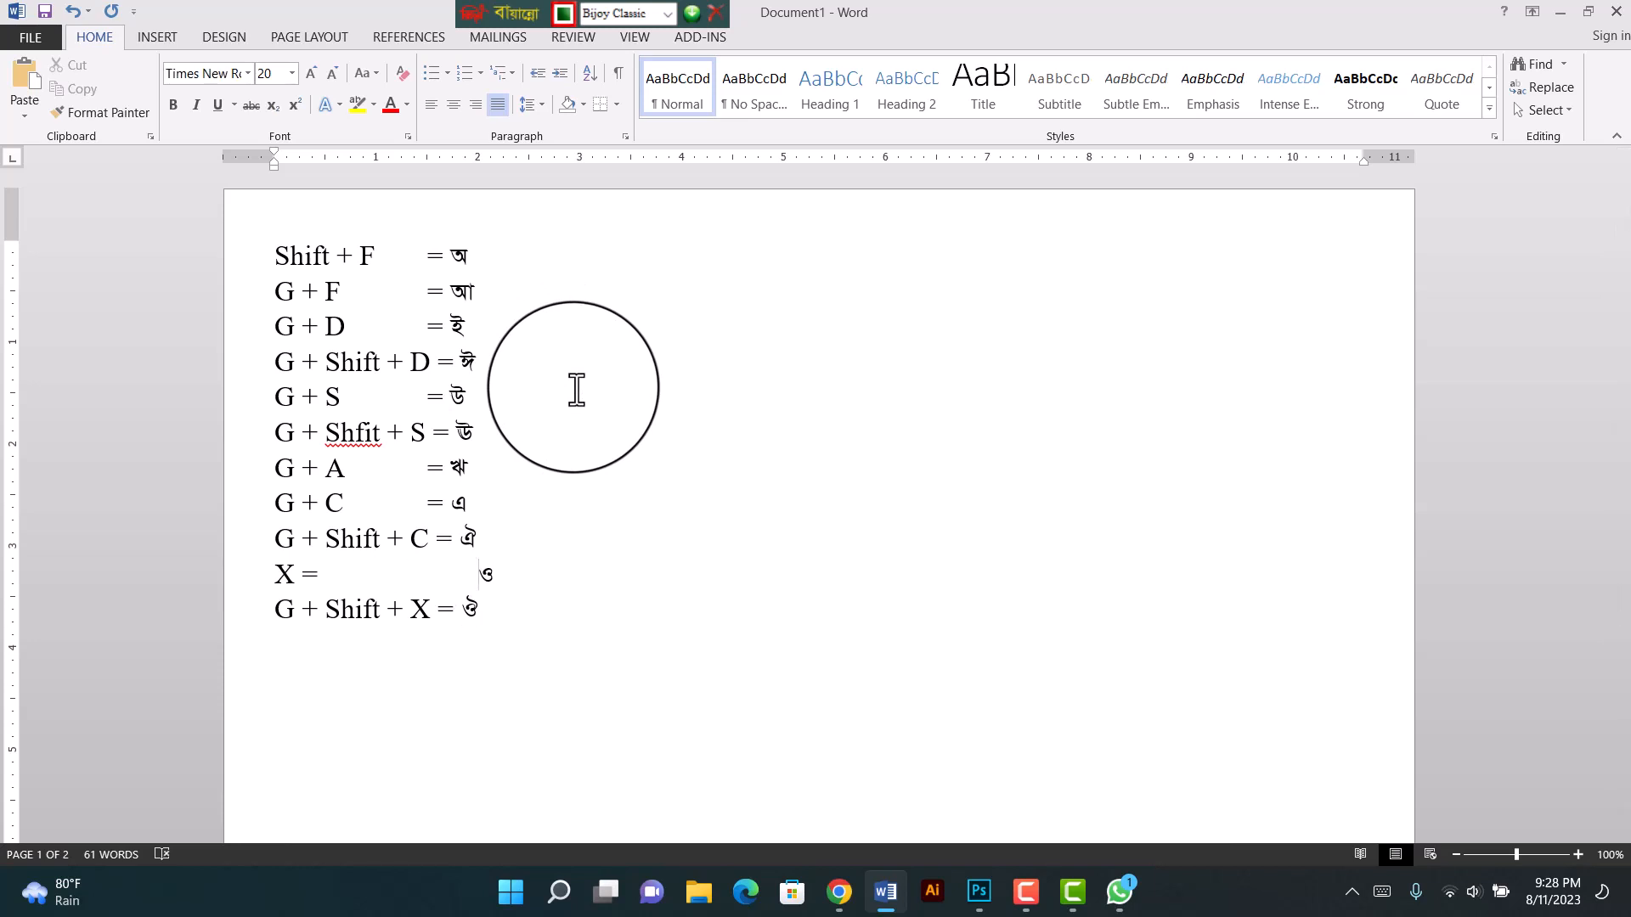
key("Down")
key("Tab")
Step: Insert a tab before এ and before ঐ to align them with the vowels on the lines below
key("Up")
key("Up")
key("Up")
key("Down")
key("Left")
key("Left")
key("Up")
key("Tab")
key("Down")
key("Left")
key("Tab")
Step: Insert a tab before each of the vowels ঋ, ঊ, উ and ঈ to align them with the vowel column
key("Up")
key("Up")
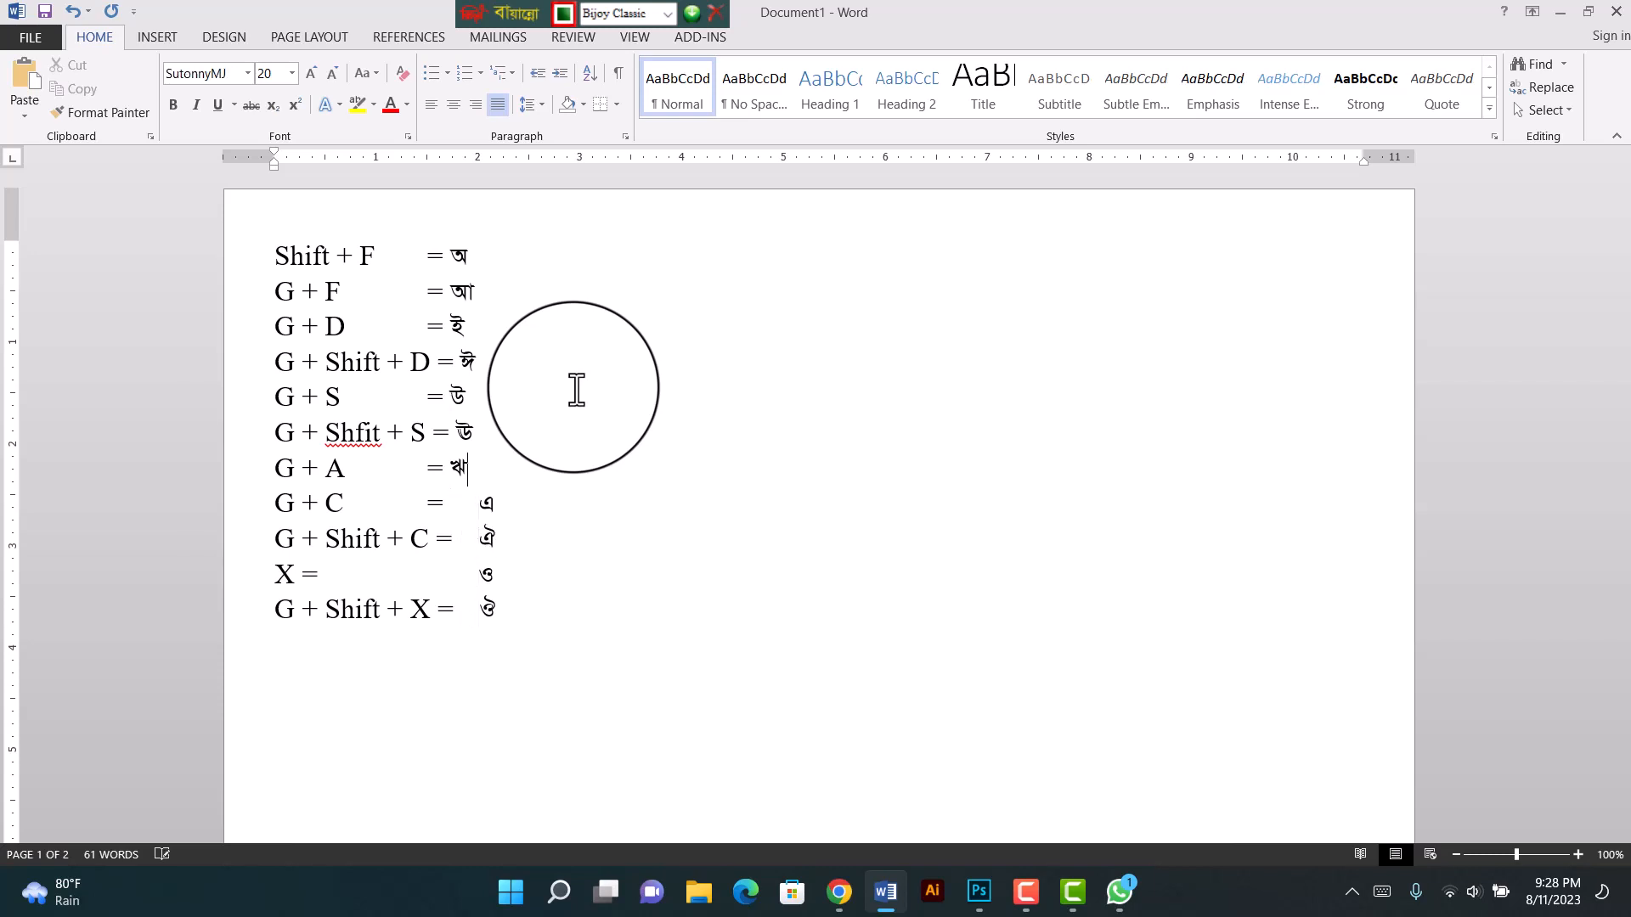
key("Left")
key("Tab")
key("Up")
key("Left")
key("Tab")
key("Up")
key("Left")
key("Tab")
key("Up")
key("Left")
key("Tab")
Step: Insert a tab before each of the vowels ই, আ and অ on the first three lines
key("Up")
key("Left")
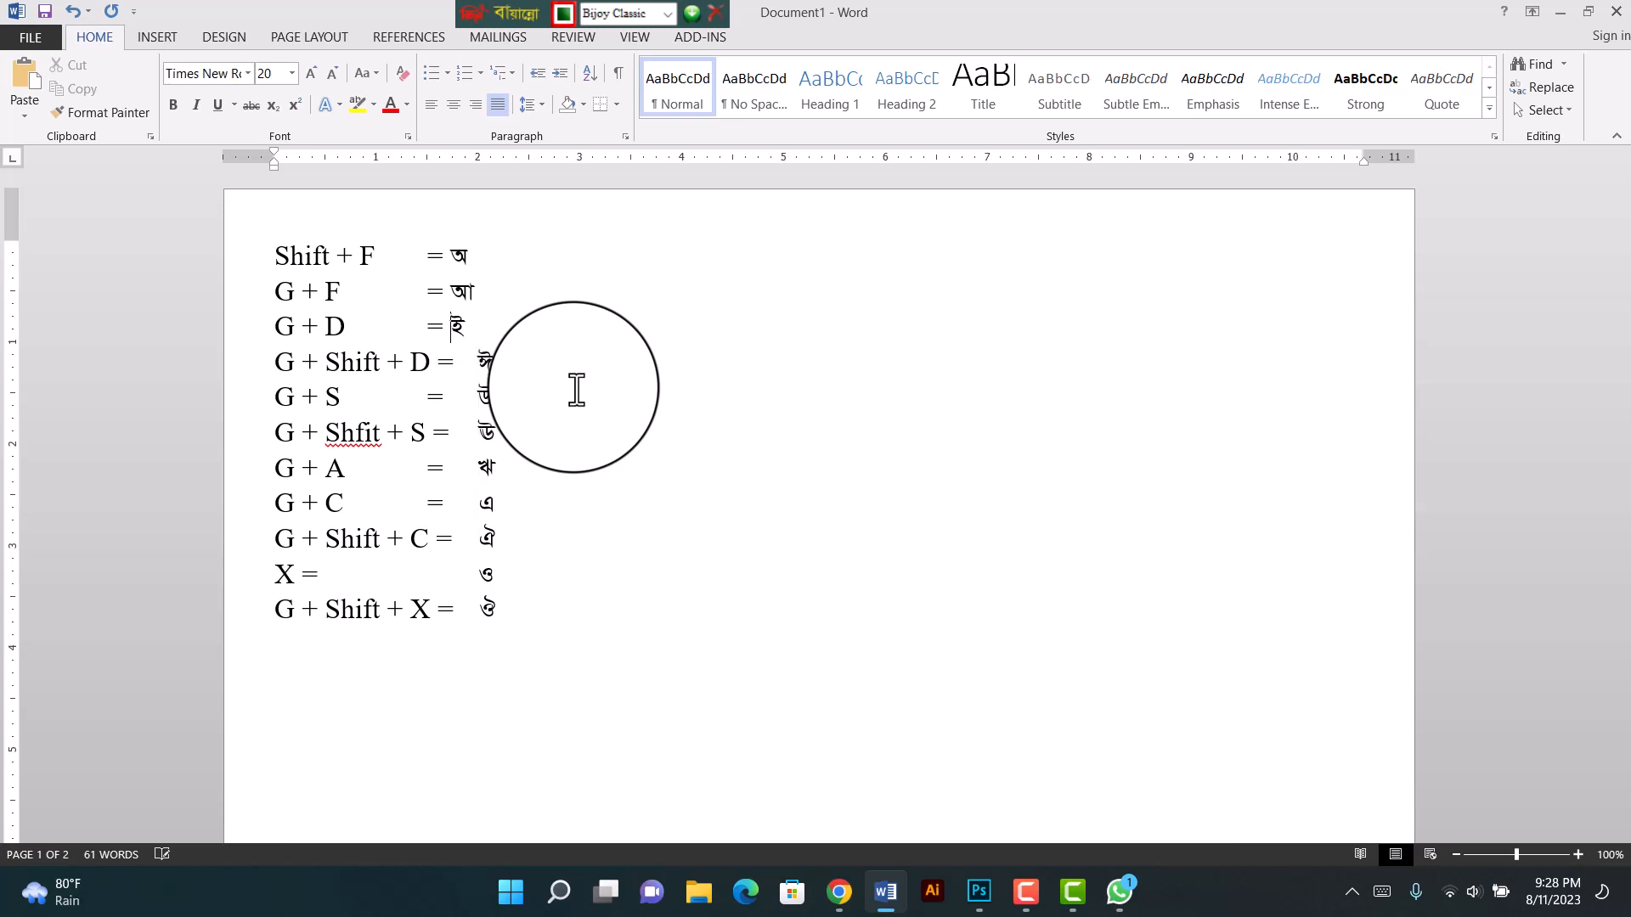
key("Tab")
key("Up")
key("Left")
key("Tab")
key("Up")
key("Left")
key("Tab")
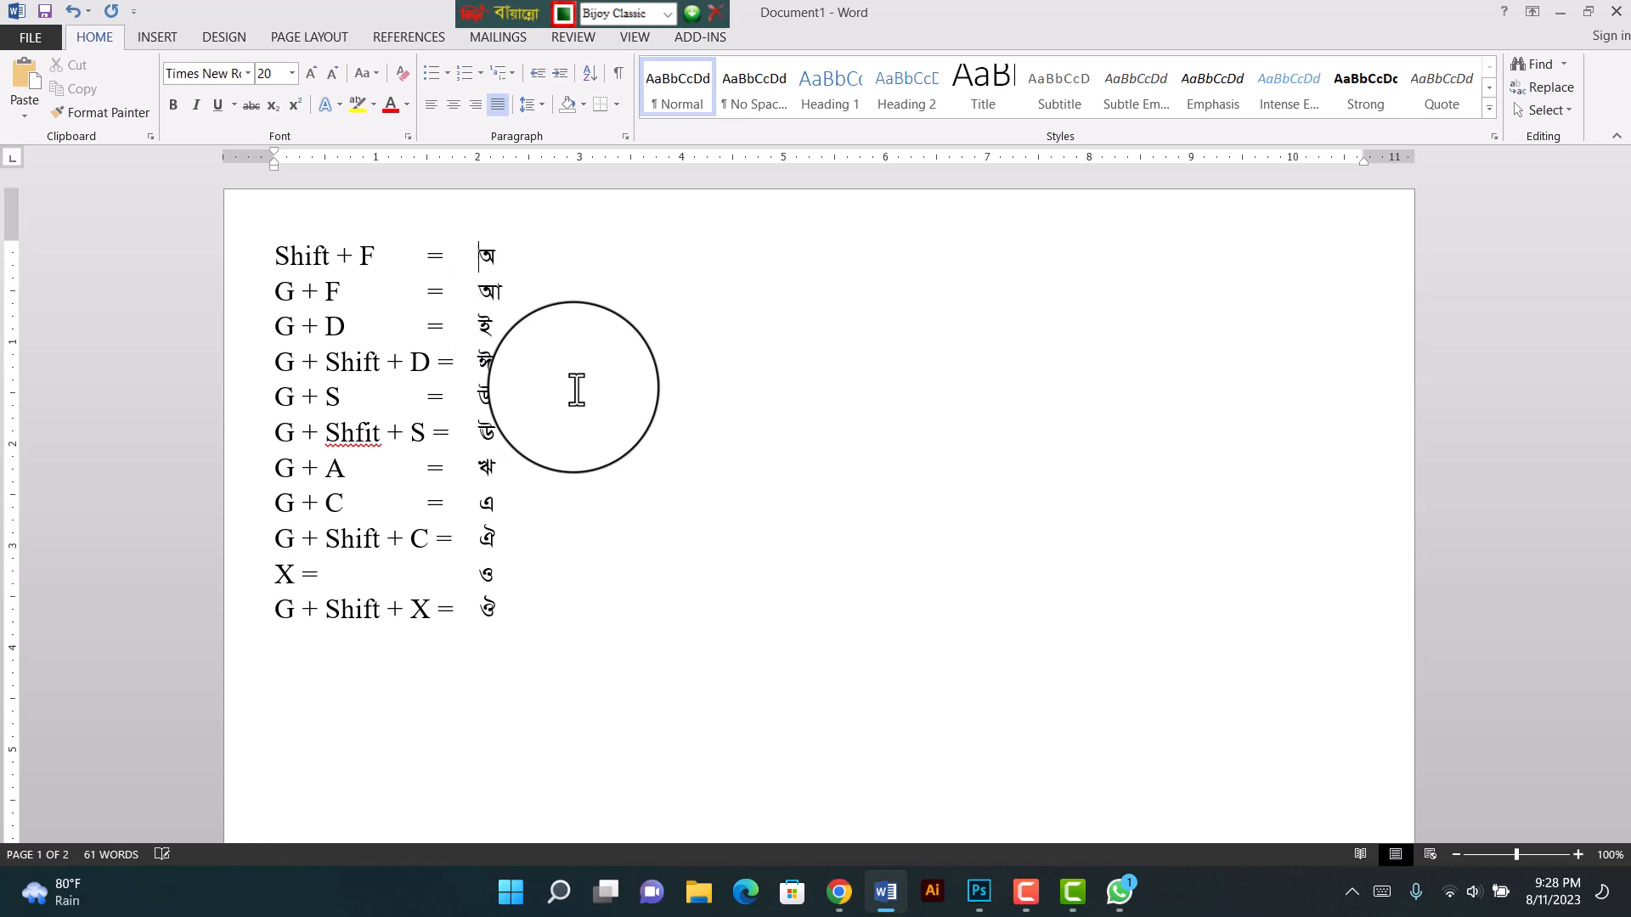
Step: Insert a tab before the equals signs on the "Shift + F", "G + F" and "G + D" lines
key("Left")
key("Left")
key("Left")
key("Tab")
key("Down")
key("Left")
key("Left")
key("Left")
key("Tab")
key("Left")
key("Tab")
Step: Insert a tab before the equals signs on the "G + Shift + D" and "G + S" lines
key("Down")
key("Left")
key("Left")
key("Left")
key("Tab")
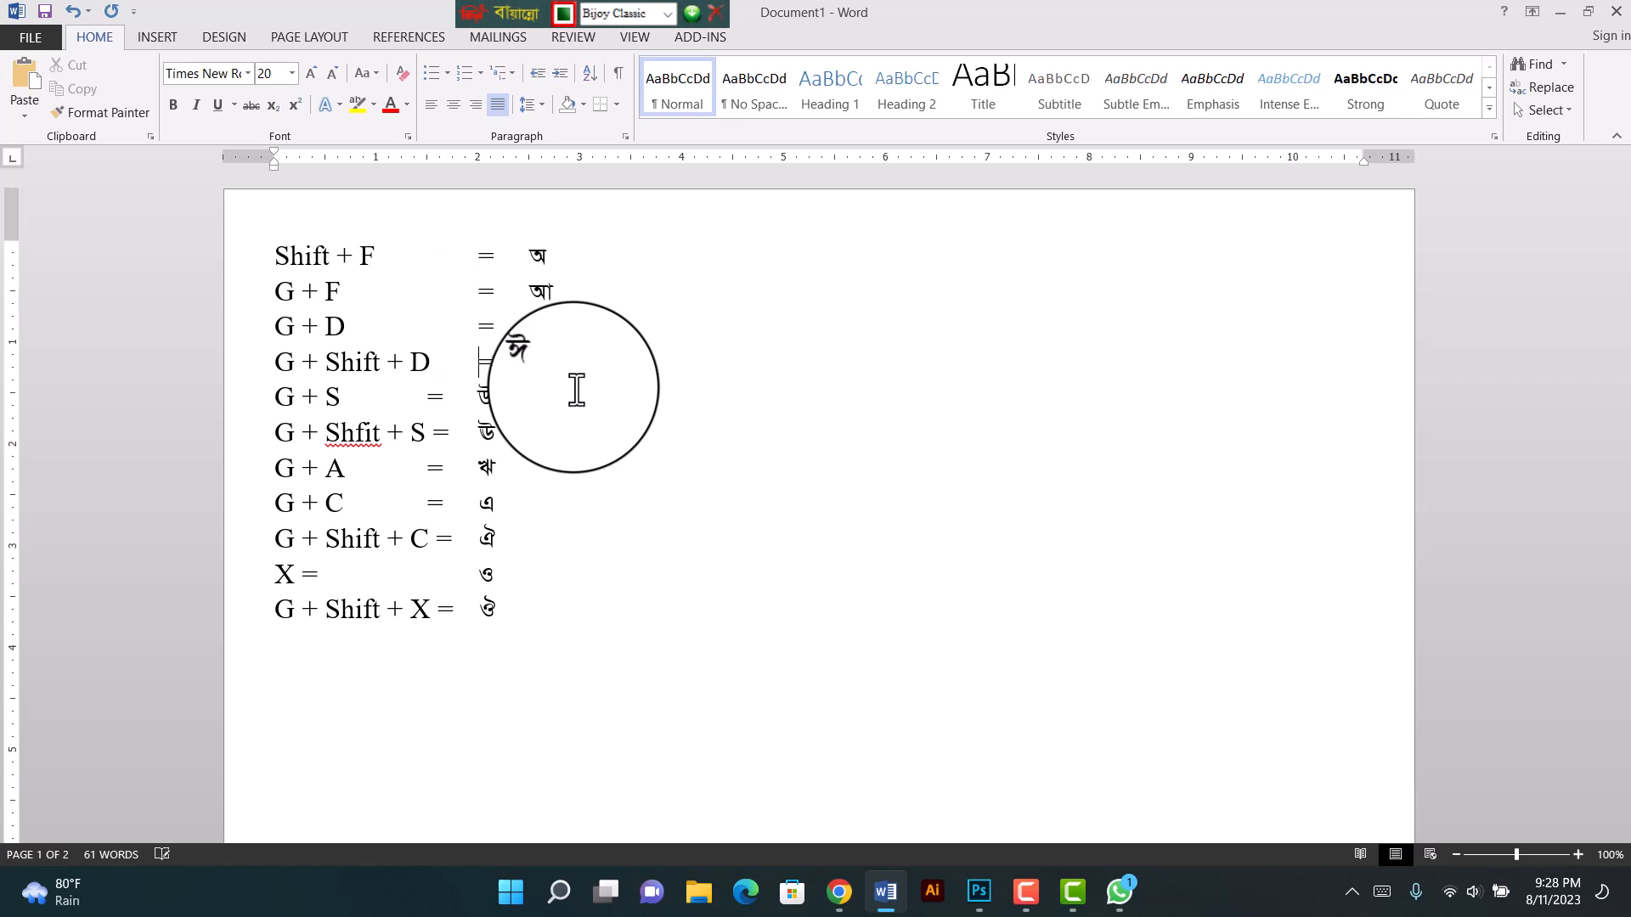
key("Down")
key("Left")
key("Left")
key("Left")
key("Tab")
Step: Insert a tab before the equals signs on the "G + Shfit + S" and "G + A" lines
key("Down")
key("Left")
key("Left")
key("Left")
key("Down")
key("Up")
key("Tab")
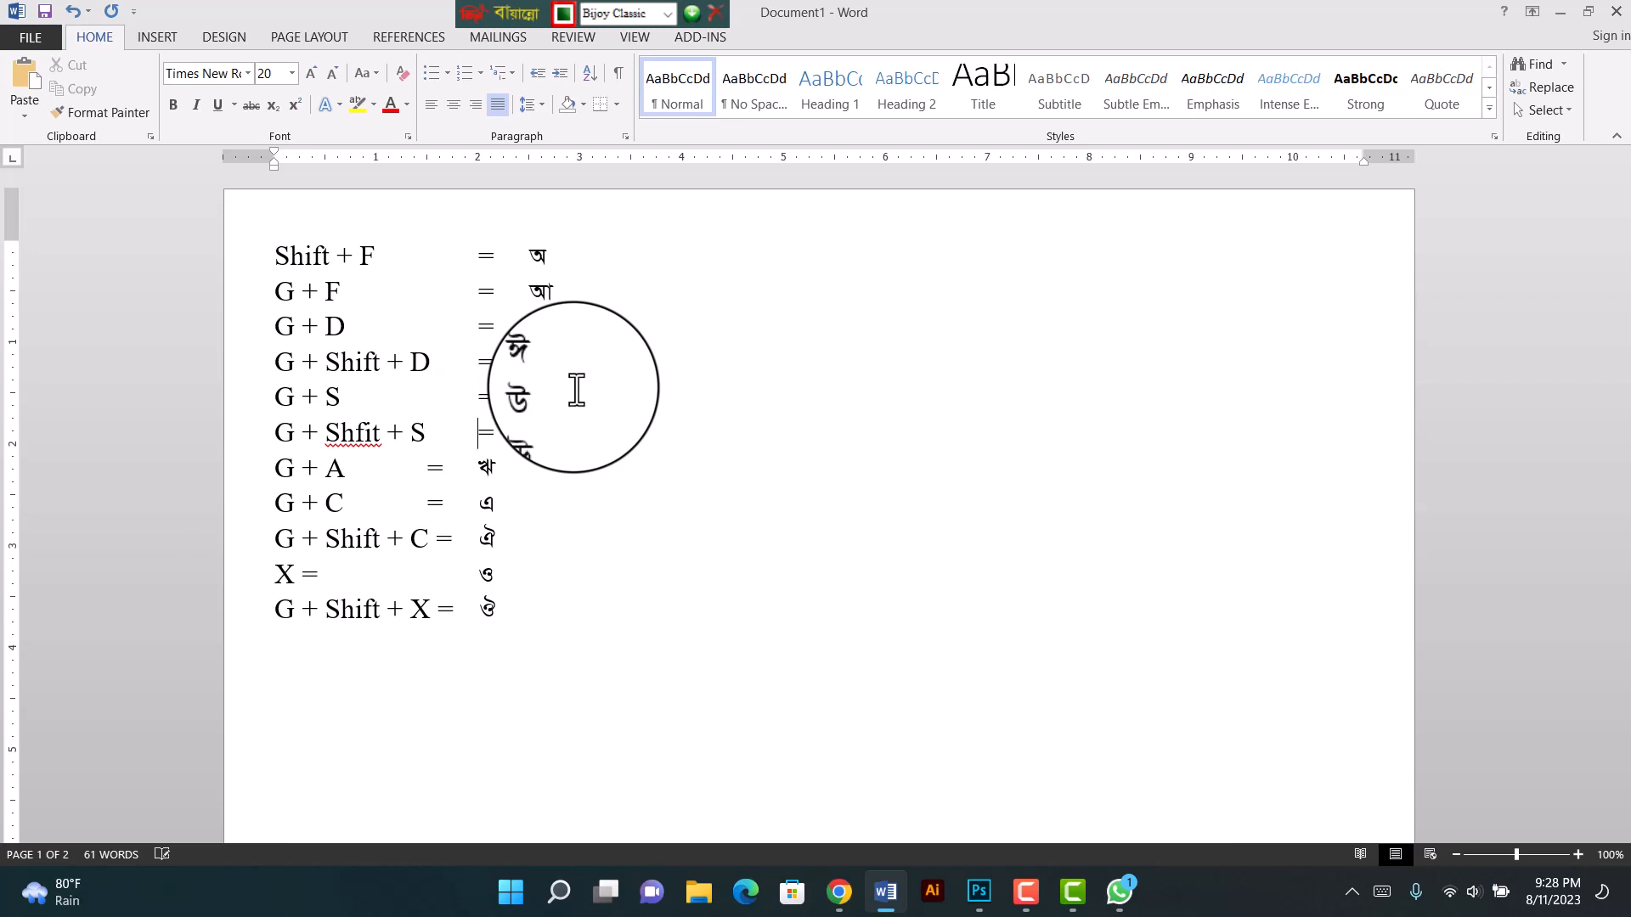
key("Down")
key("Left")
key("Left")
key("Left")
key("Tab")
Step: Insert a tab before the equals signs on the "G + C" and "G + Shift + C" lines
key("Down")
key("Left")
key("Left")
key("Left")
key("Tab")
key("Down")
key("Left")
key("Left")
key("Tab")
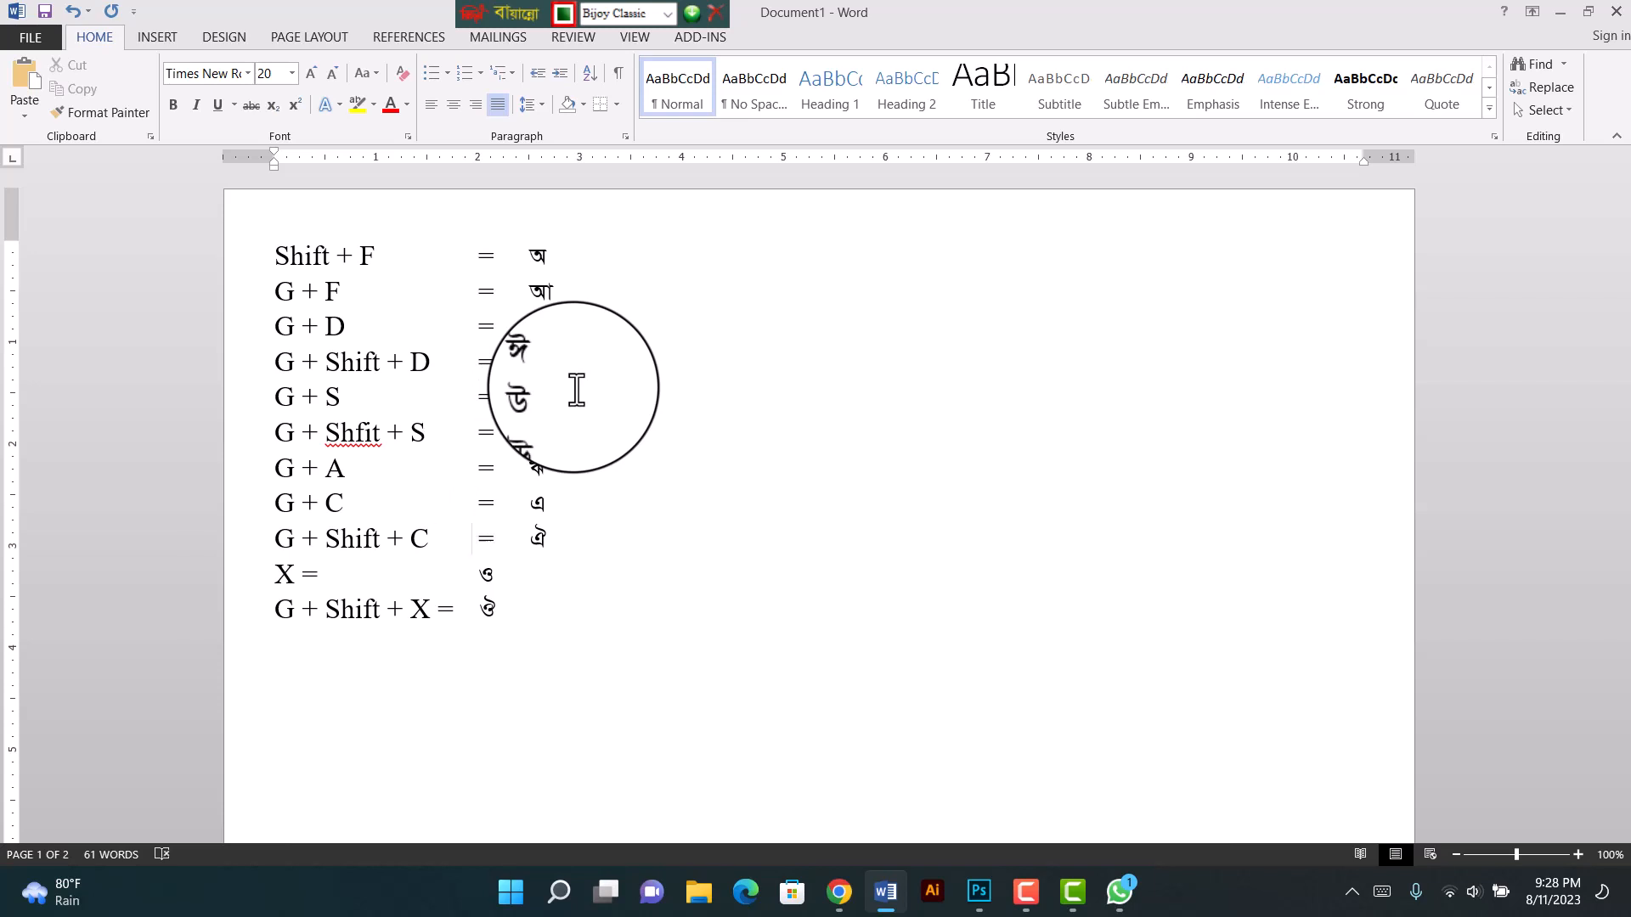
Step: Align the X line's equals sign and ও with the columns above, adding tabs before the sign and deleting the surplus spacing after it
key("Down")
key("Left")
key("Left")
key("Left")
key("Left")
key("Left")
key("Tab")
key("Tab")
key("Tab")
key("Tab")
key("Tab")
key("BackSpace")
key("Right")
key("Delete")
key("Delete")
key("Delete")
Step: Insert a tab before the equals sign on the "G + Shift + X" line and add two new lines below the list
key("Down")
key("Left")
key("Left")
key("Left")
key("Tab")
key("Right")
key("End")
key("Return")
key("Return")
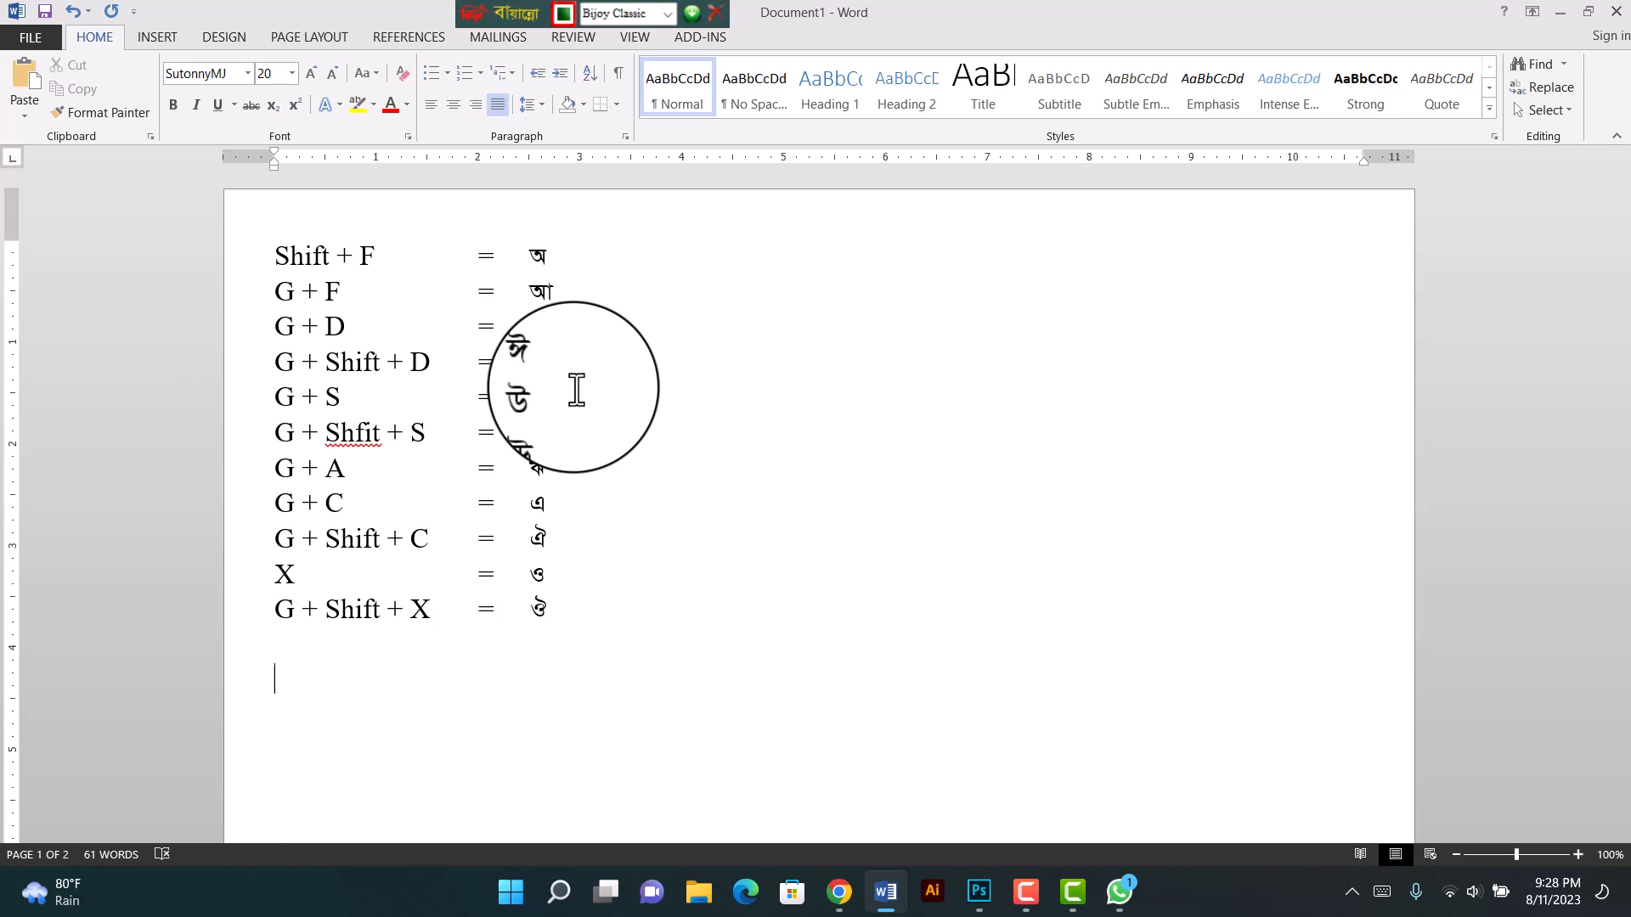
Step: Below the vowel list, enter the letters ক খ গ ঘ ঙ চ ছ on one line and the word ঢাকাদক্ষিণ on the following line
type("ক খ গ ঘ ঙ চ ছ")
key("Return")
type("য়")
key("BackSpace")
type("ঢ")
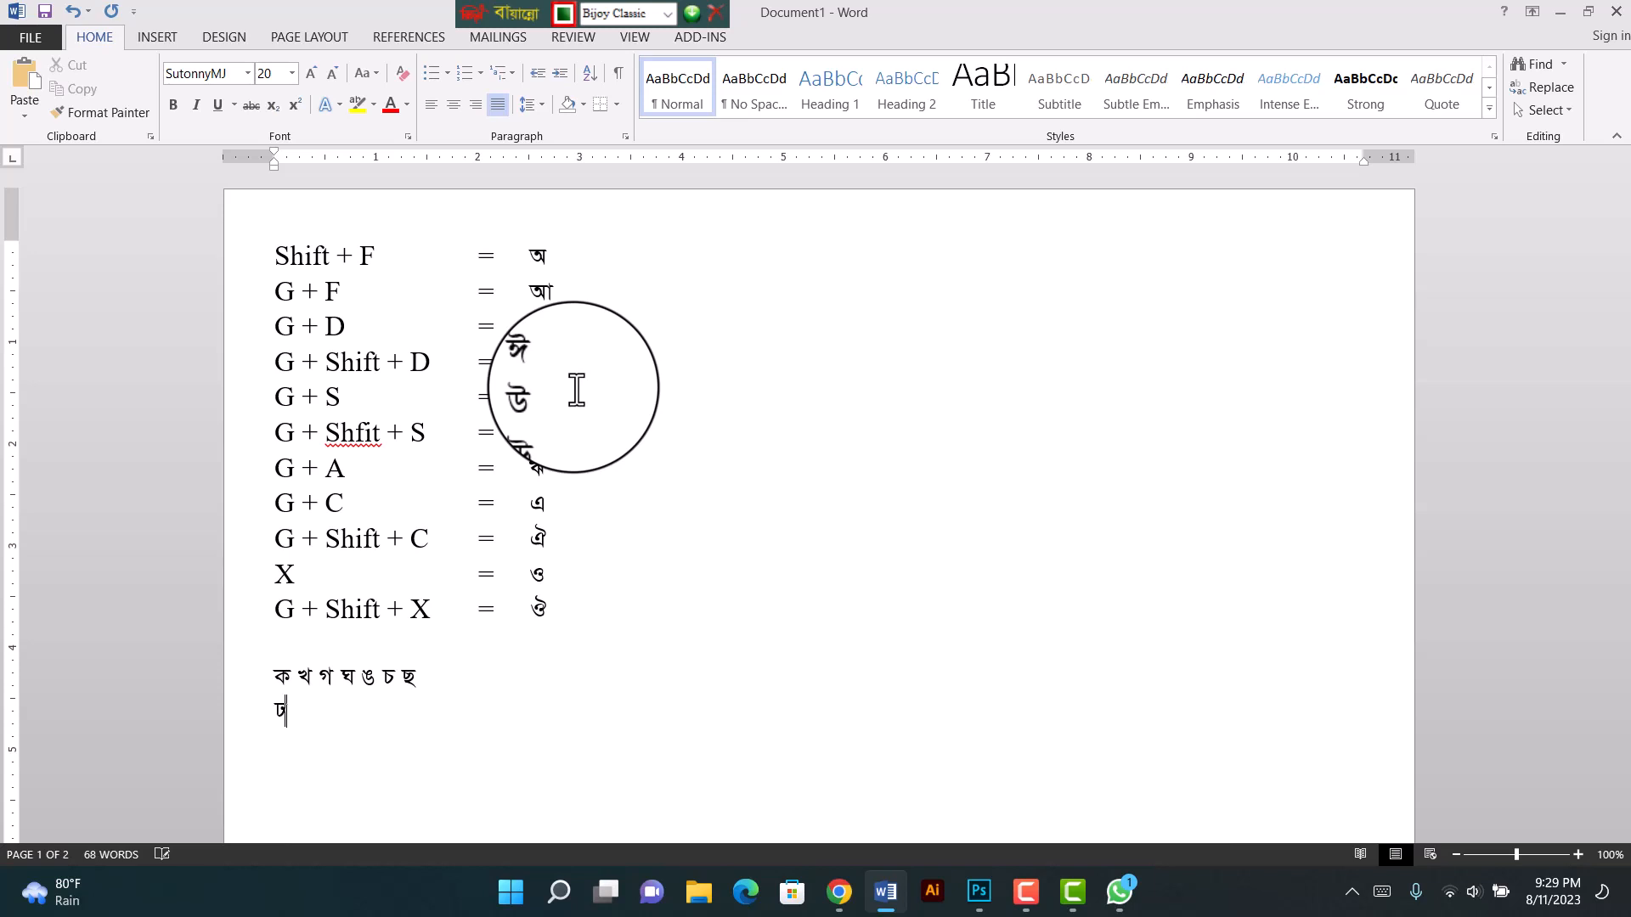
type("াকাদক্ষি")
type("ণ")
key("Return")
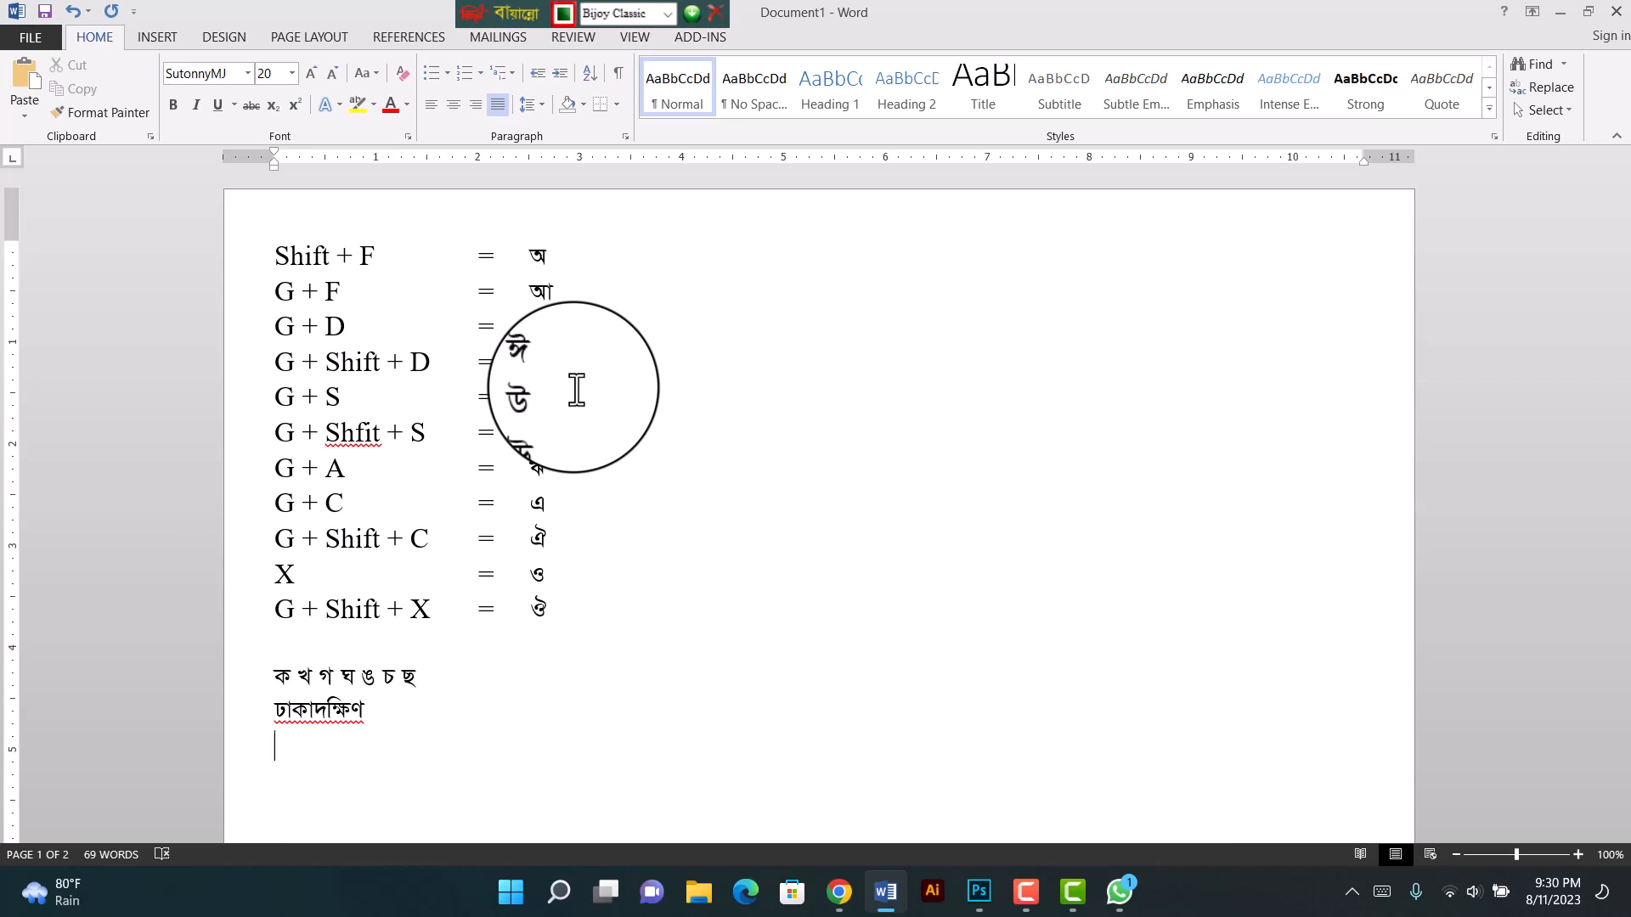
Step: Add the practice words গোলাপগঞ্জ, চিহ্ন and ব্রহ্মপুত্র, each on its own line
type("গোলাপগঞ্জজ")
key("Return")
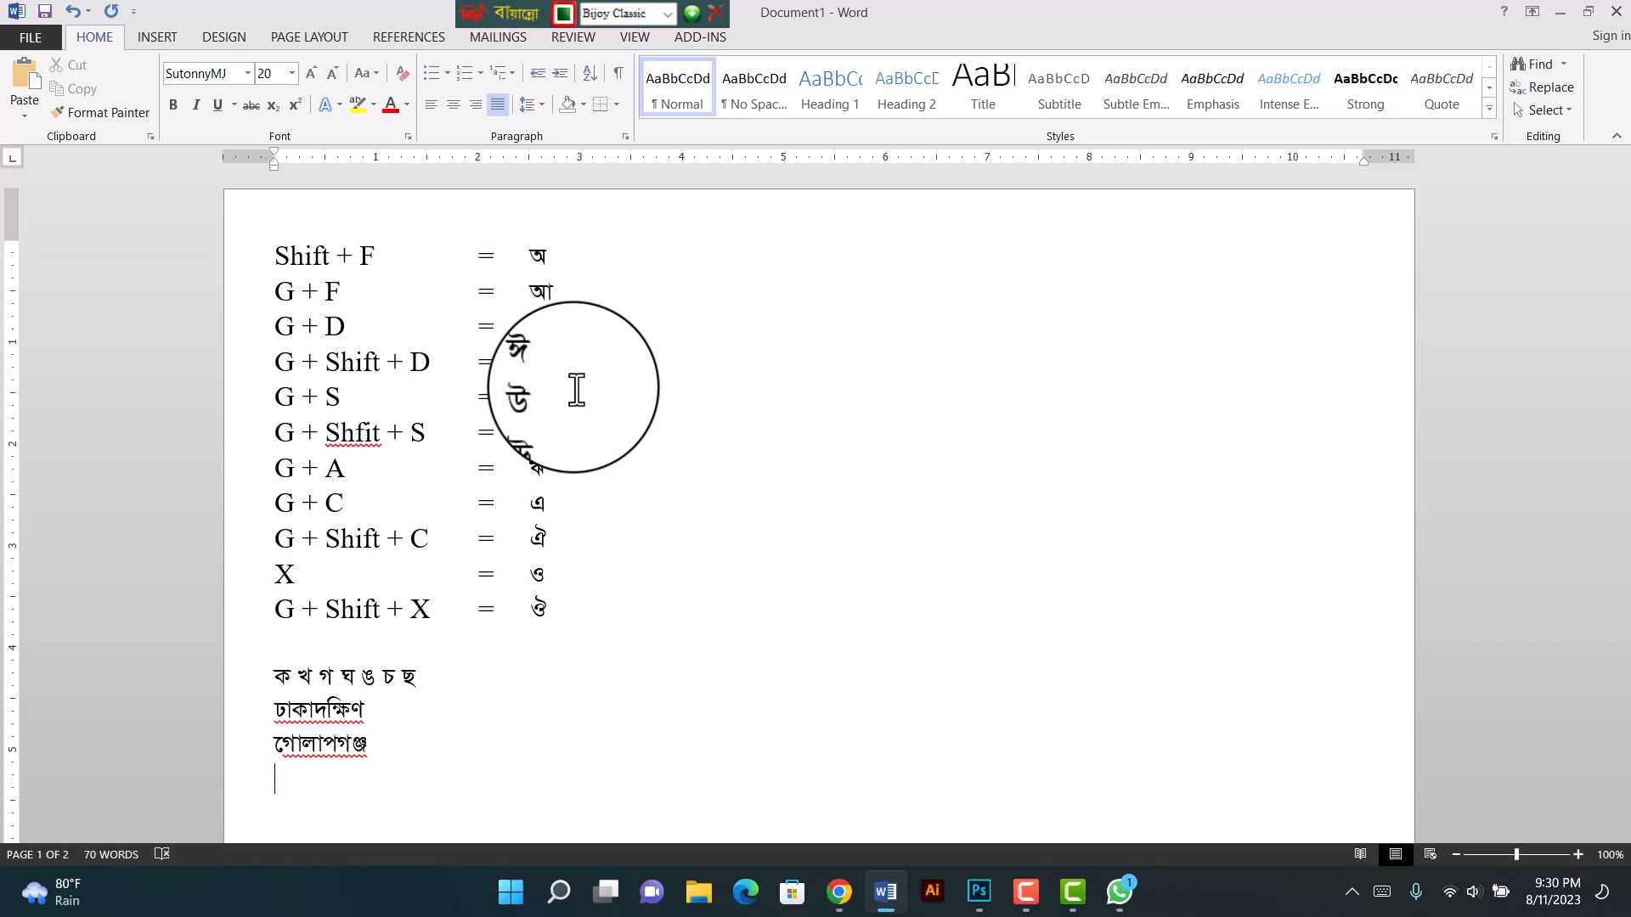
type("ি")
type("চ")
type("হ্ন")
key("Return")
type("ব্রহ্ম")
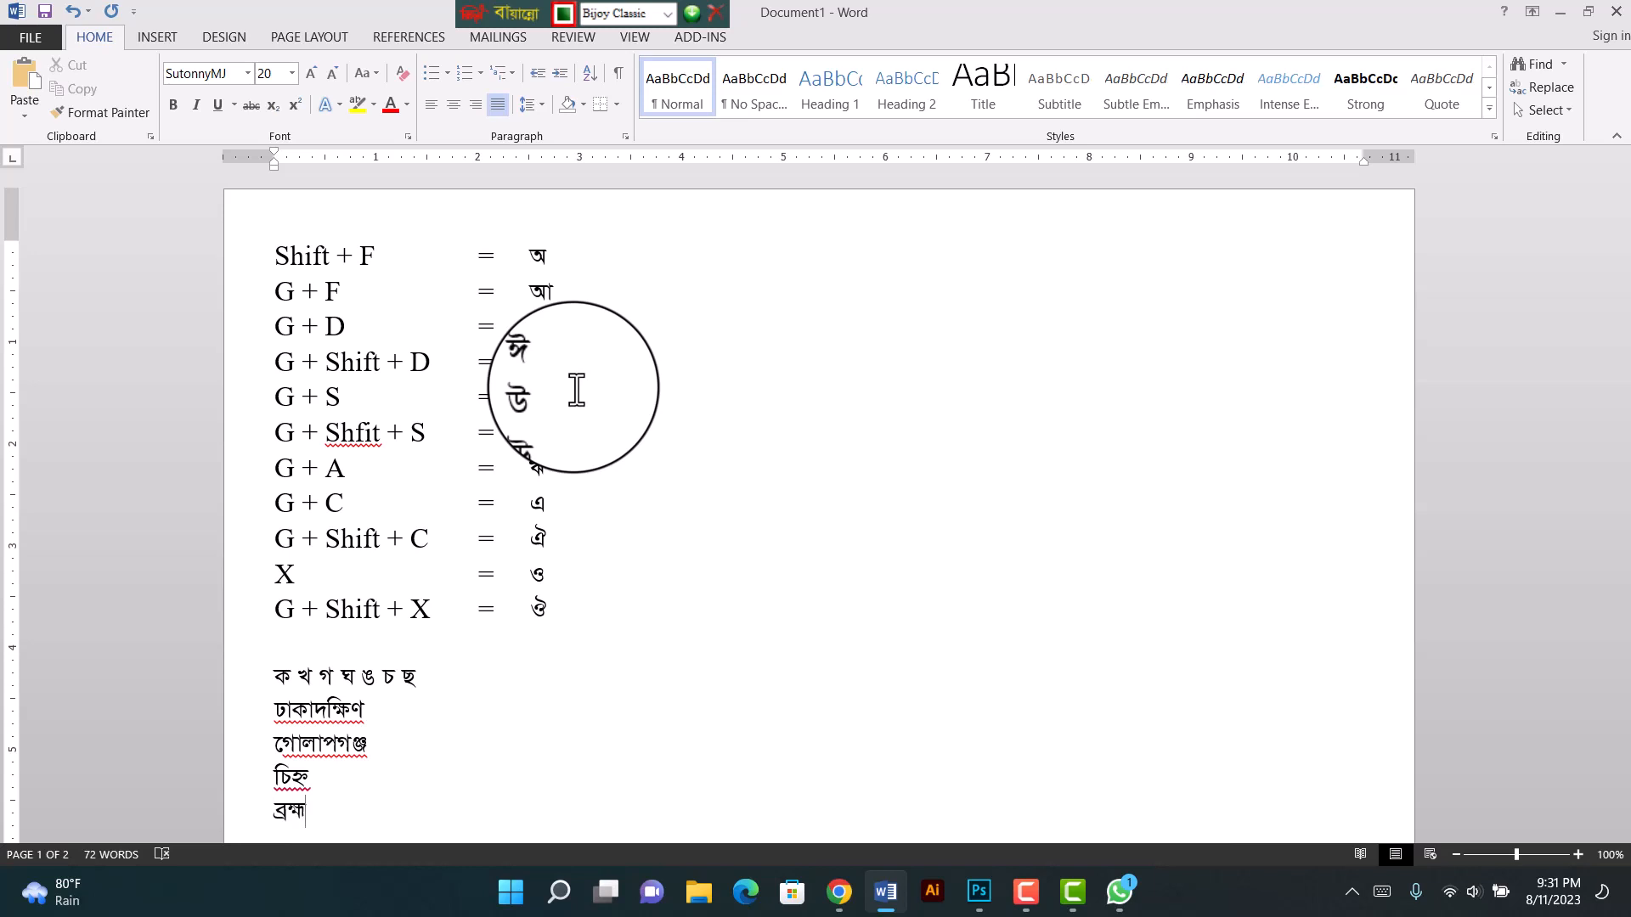
type("পুত্র")
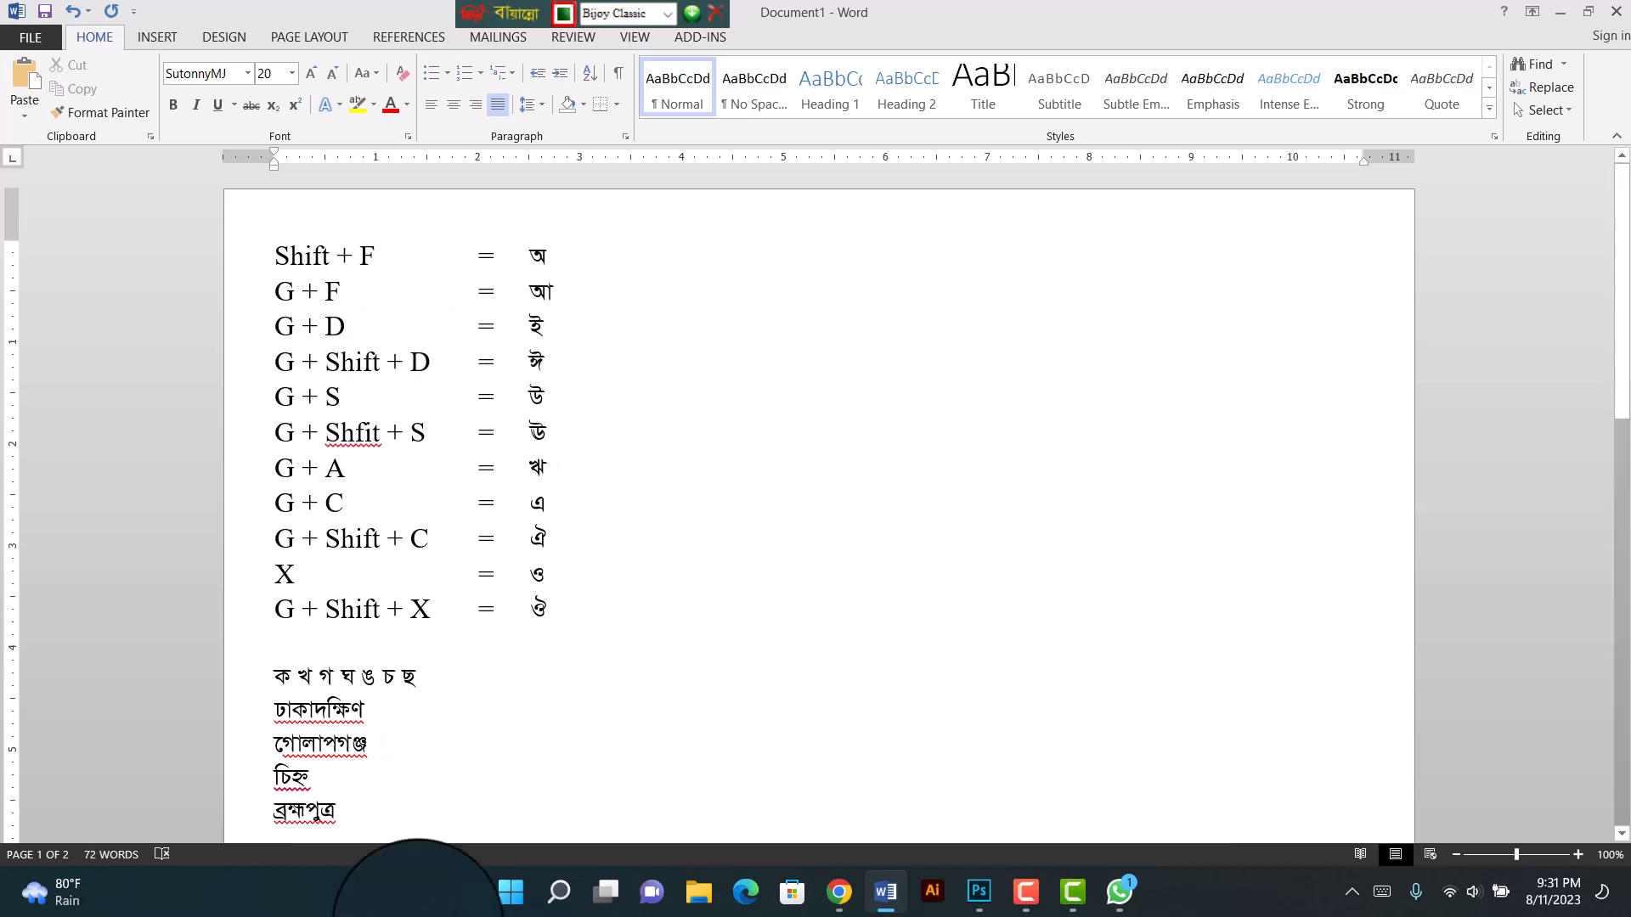
left_click(1120, 890)
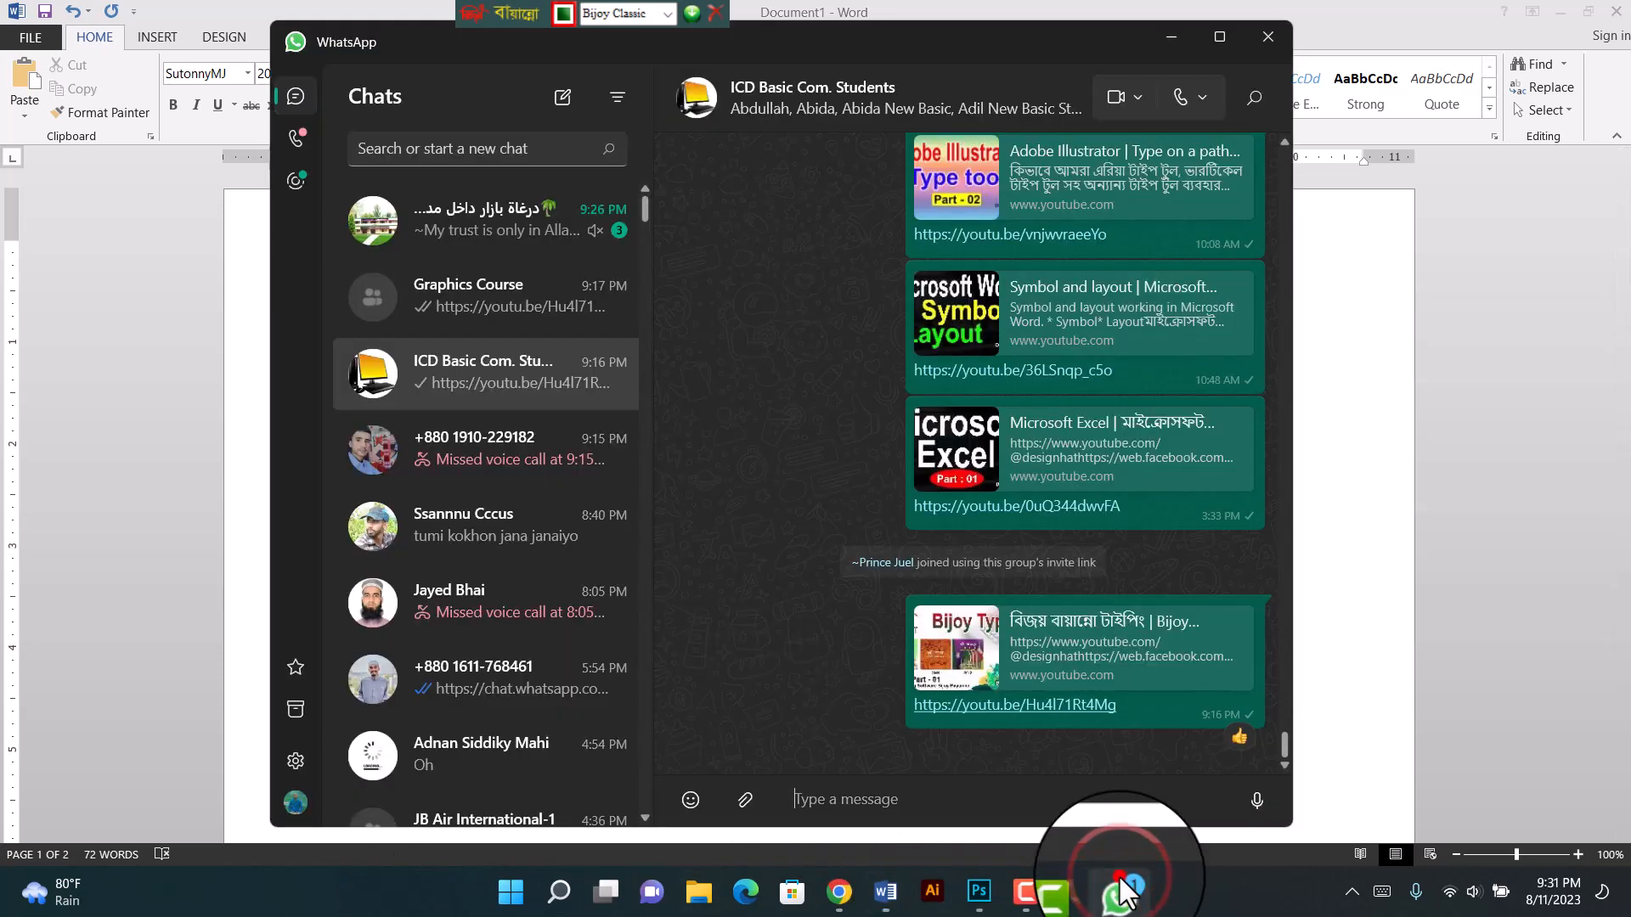
left_click(1120, 890)
left_click(1073, 894)
left_click(1074, 893)
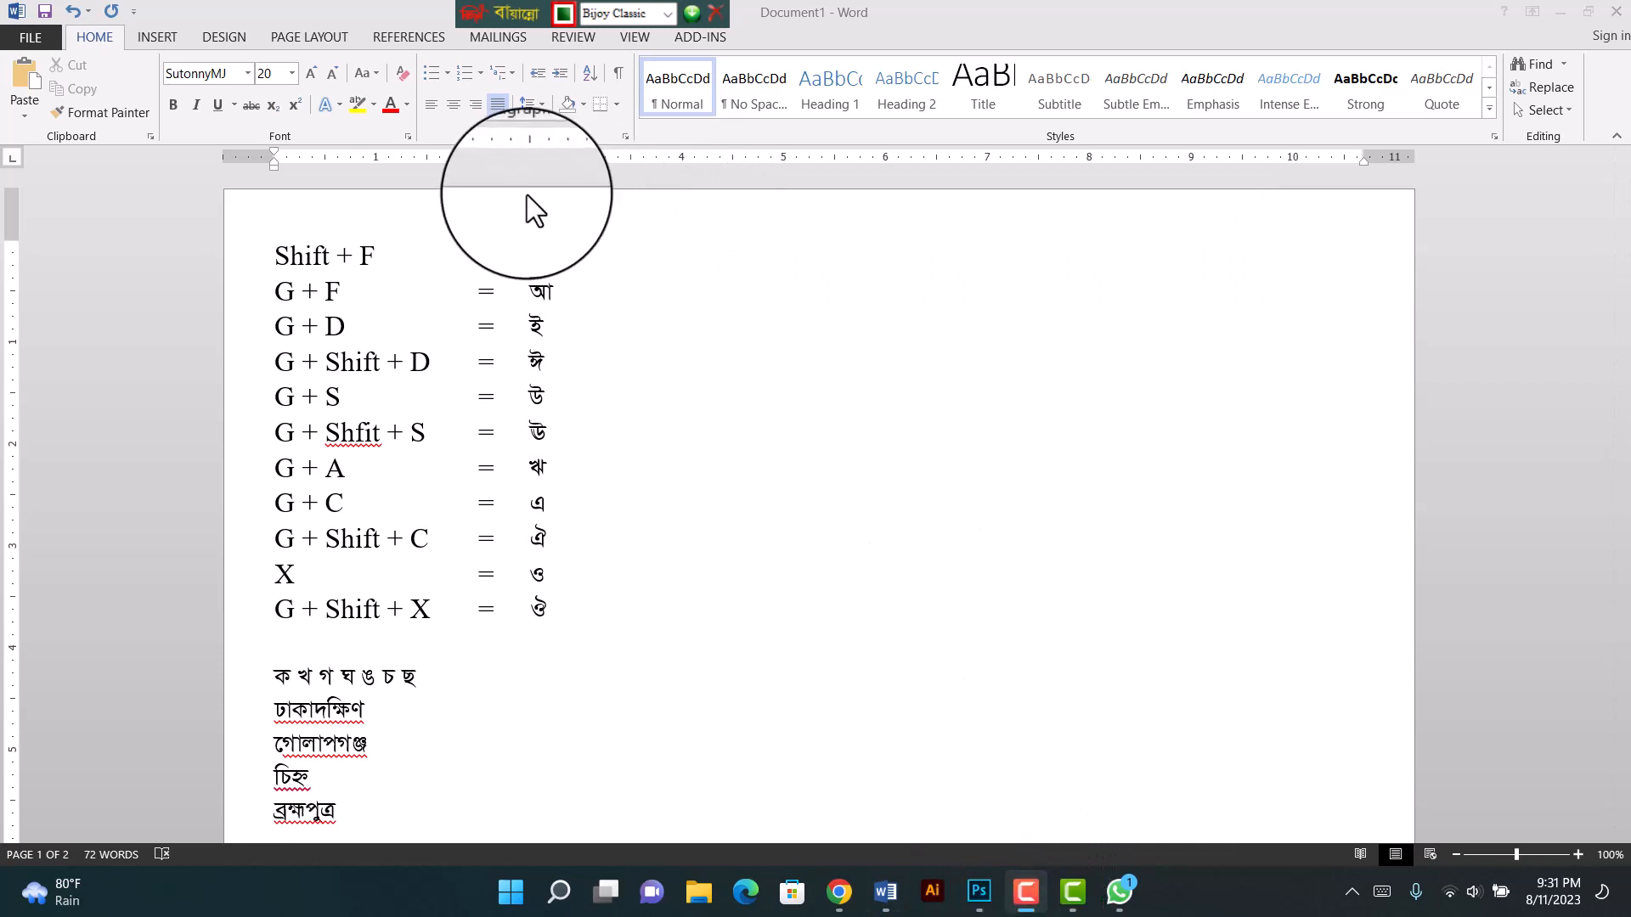
left_click(445, 208)
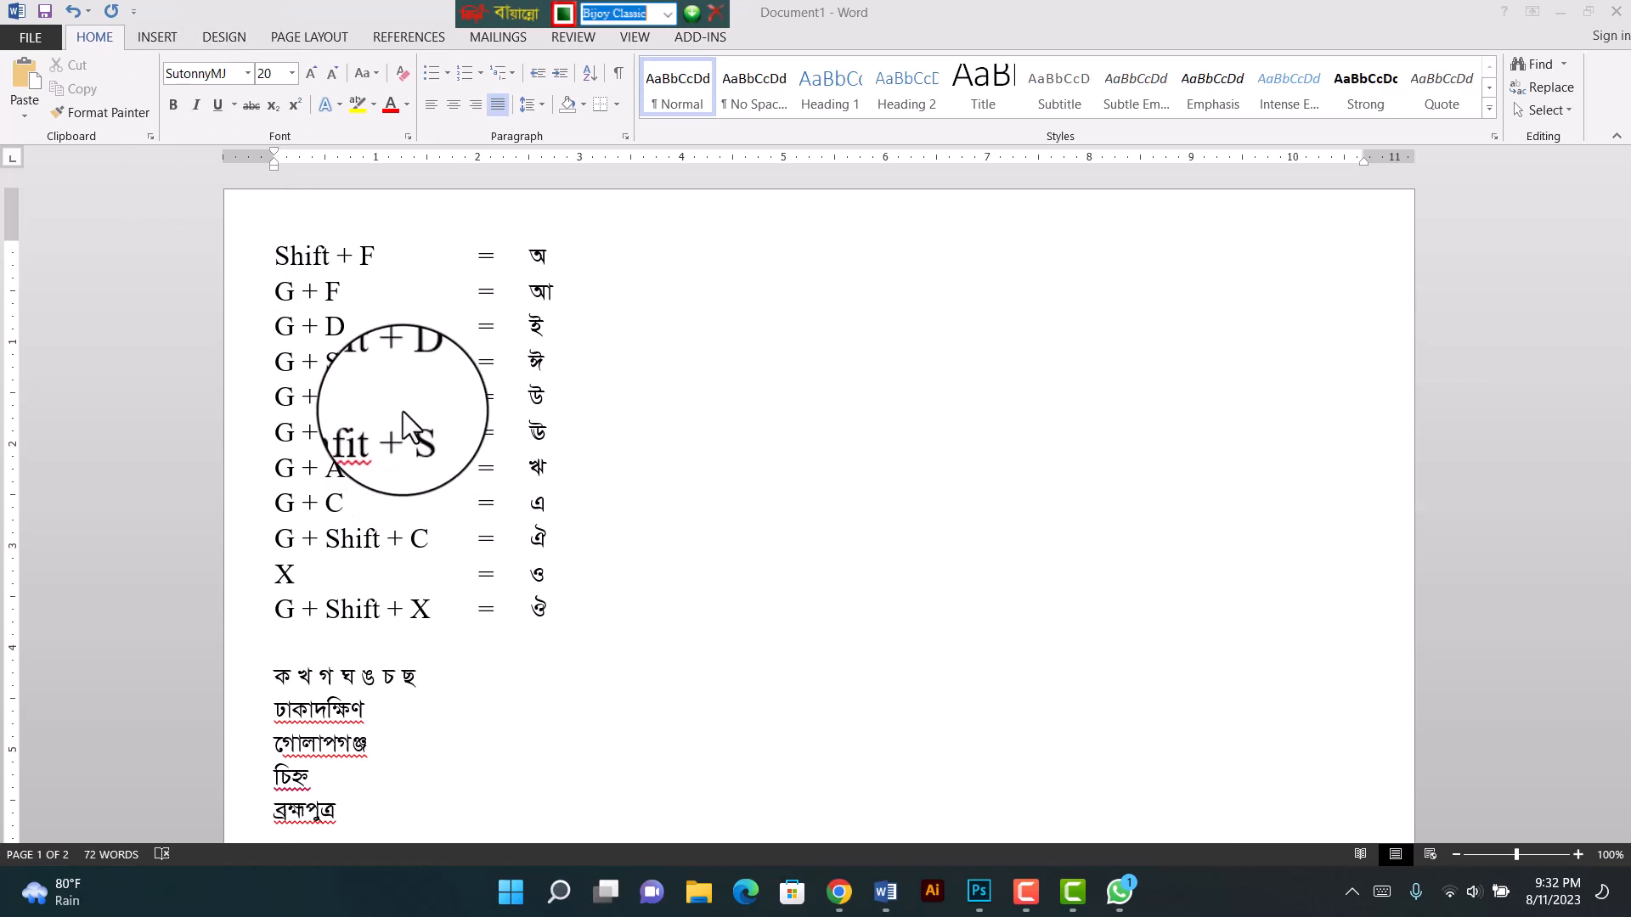
Step: Add six new lines after ব্রহ্মপুত্র so the text continues on the second page, above the Bijoy keyboard image
scroll(436, 473, "down", 1)
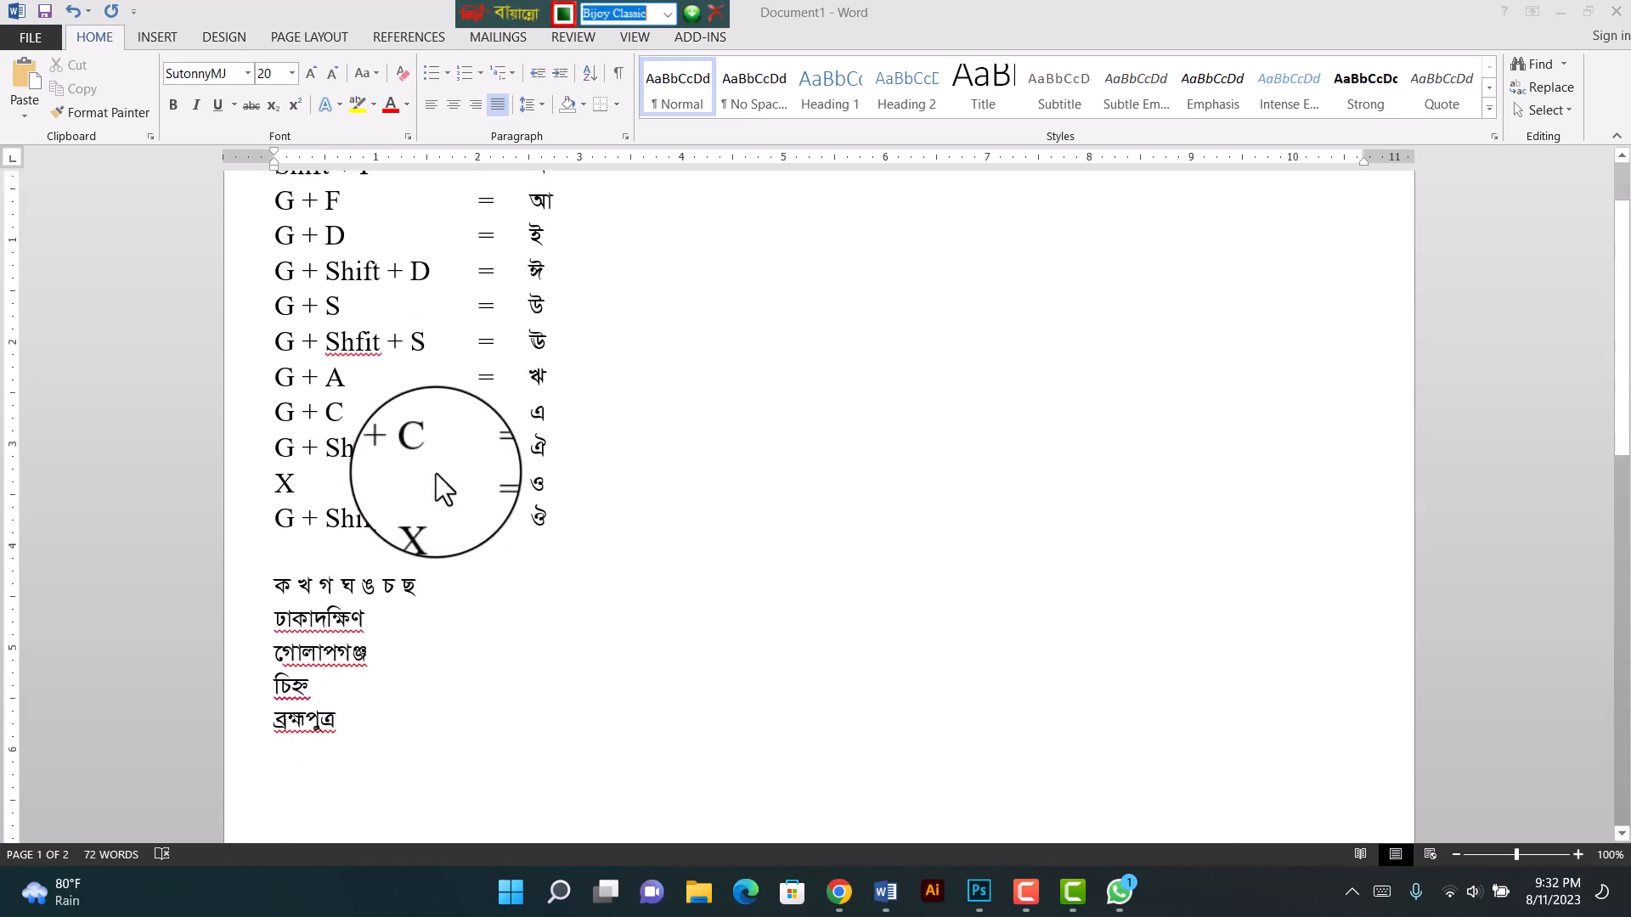
scroll(436, 472, "down", 3)
left_click(461, 447)
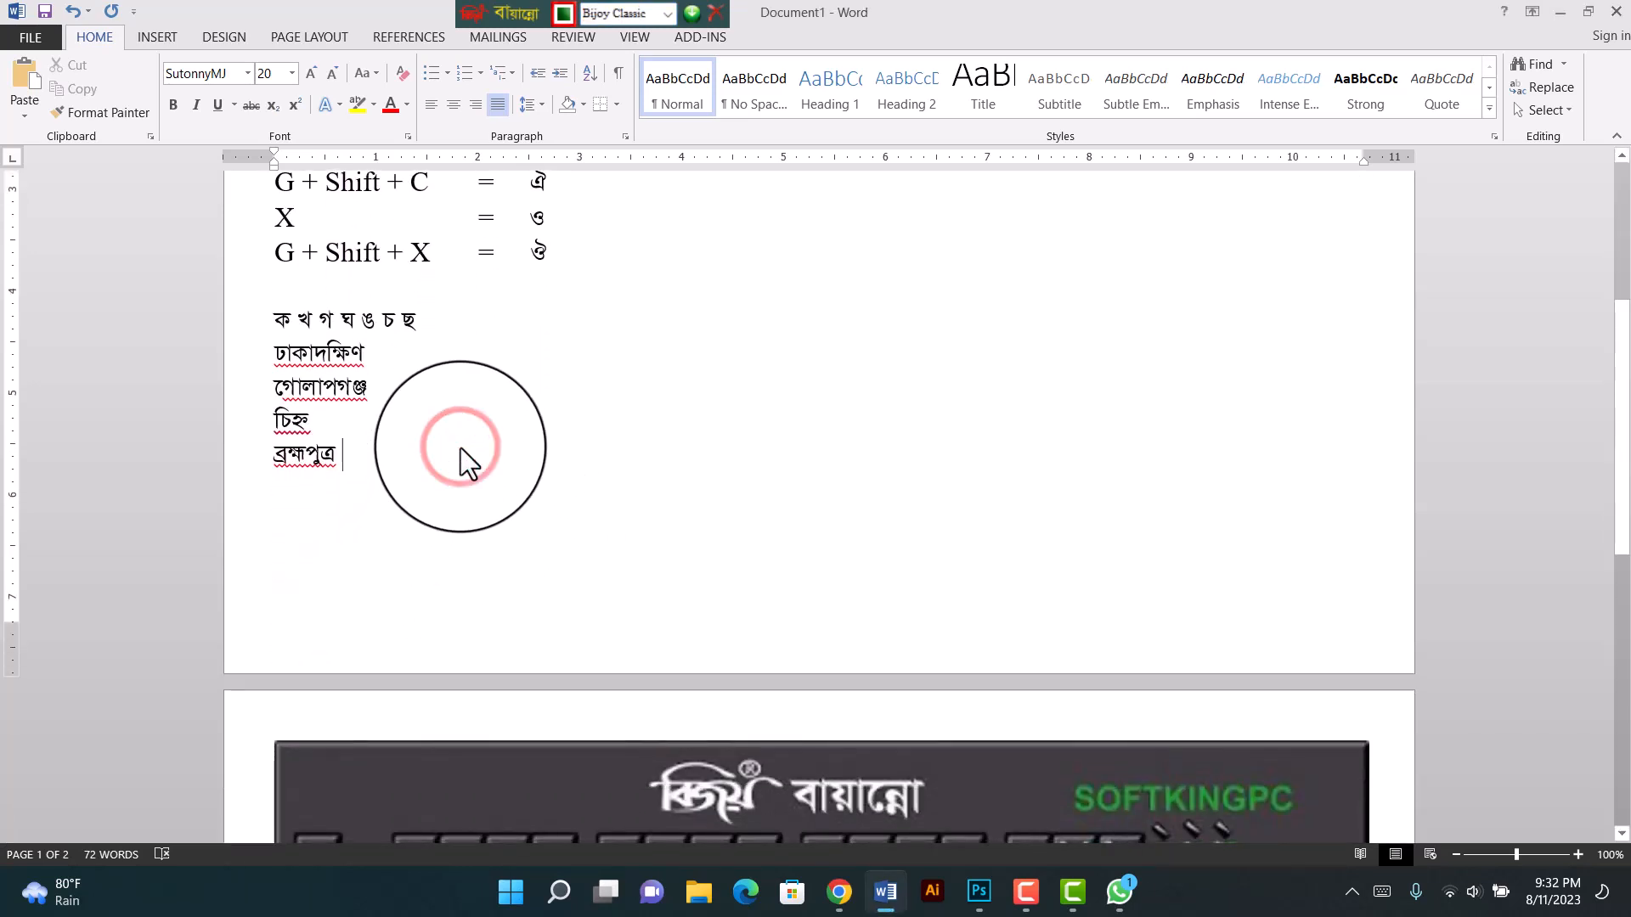
key("Return")
key("Return")
key("Return")
key("Return")
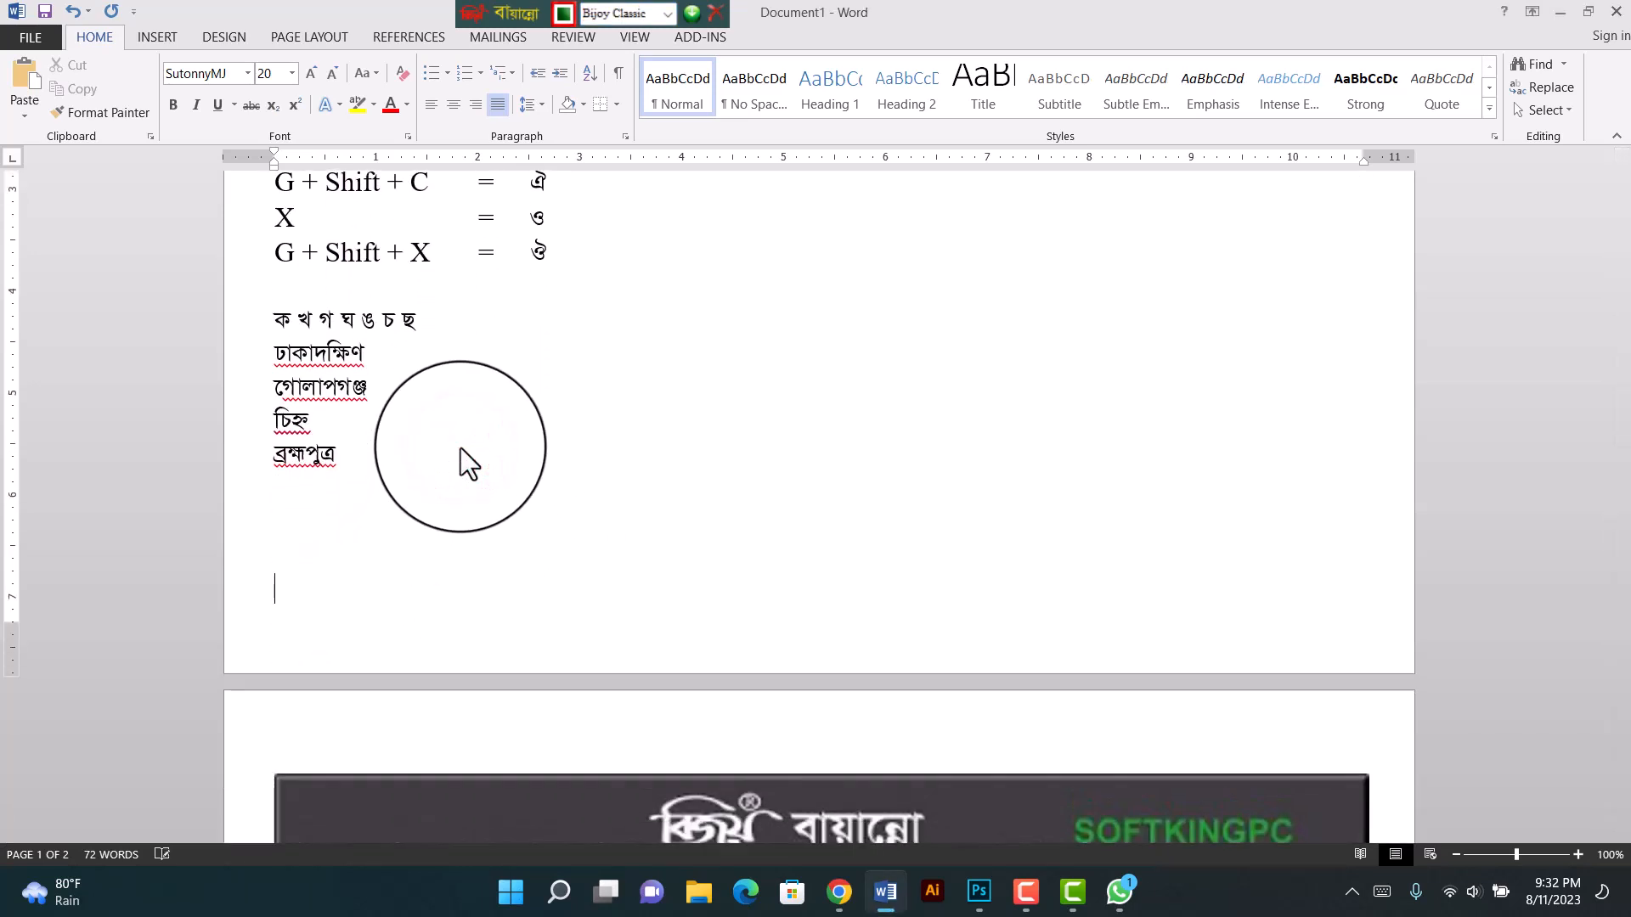
key("Return")
key("Return")
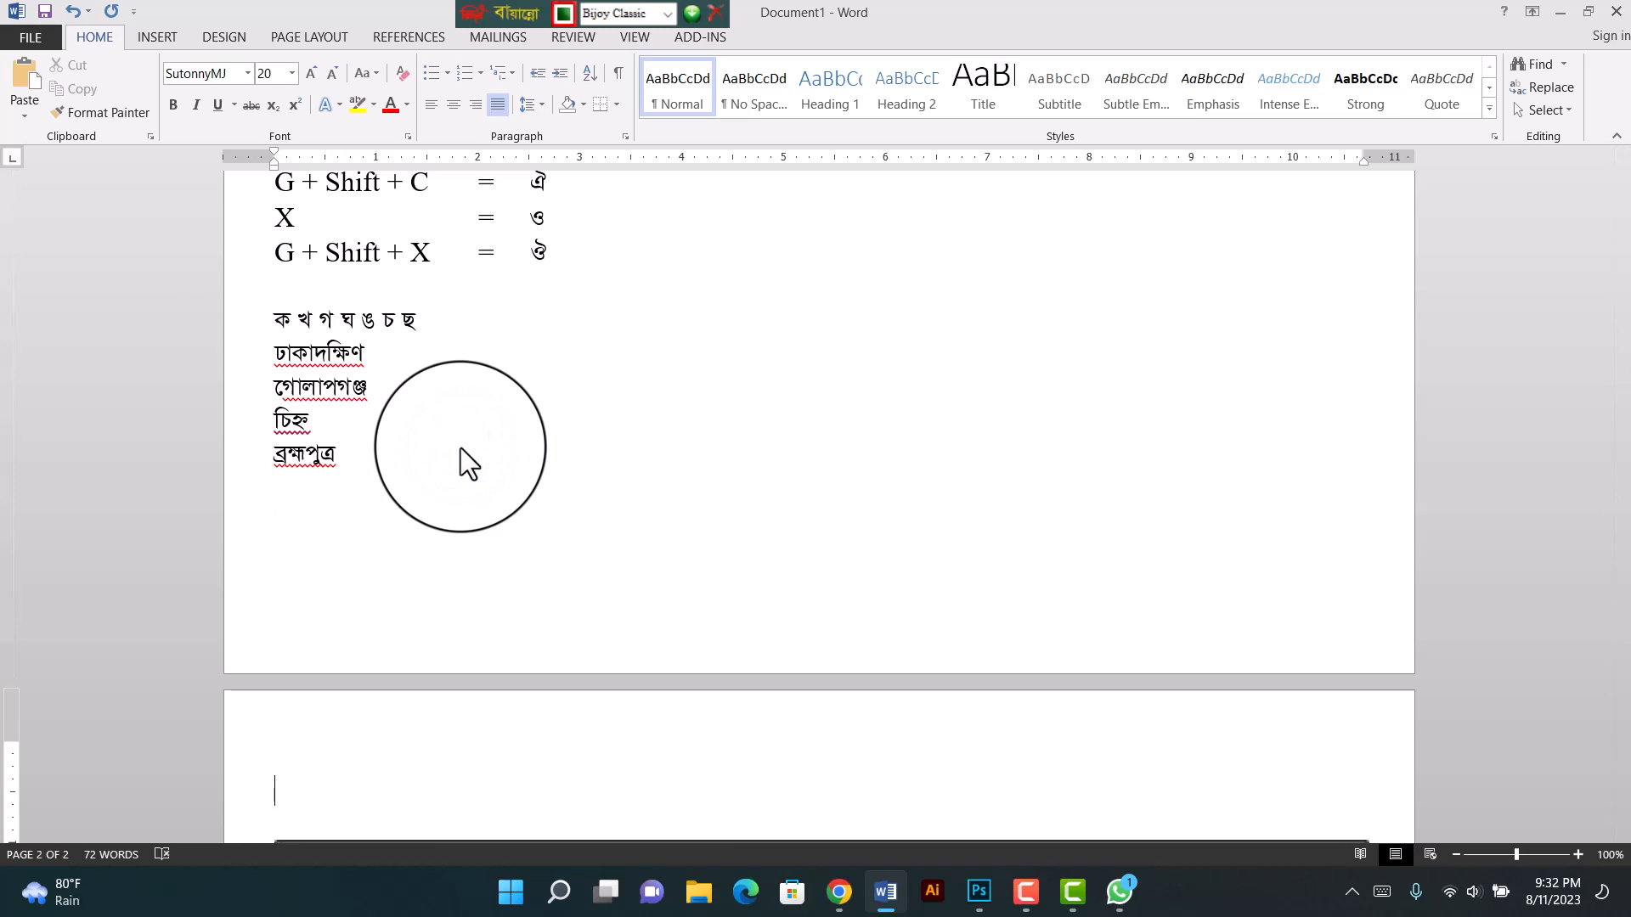
Step: Write the line আমার সোনার বাংলা আমি তোমায় ভালোবাসি above the keyboard image and start a new line
scroll(481, 477, "down", 1)
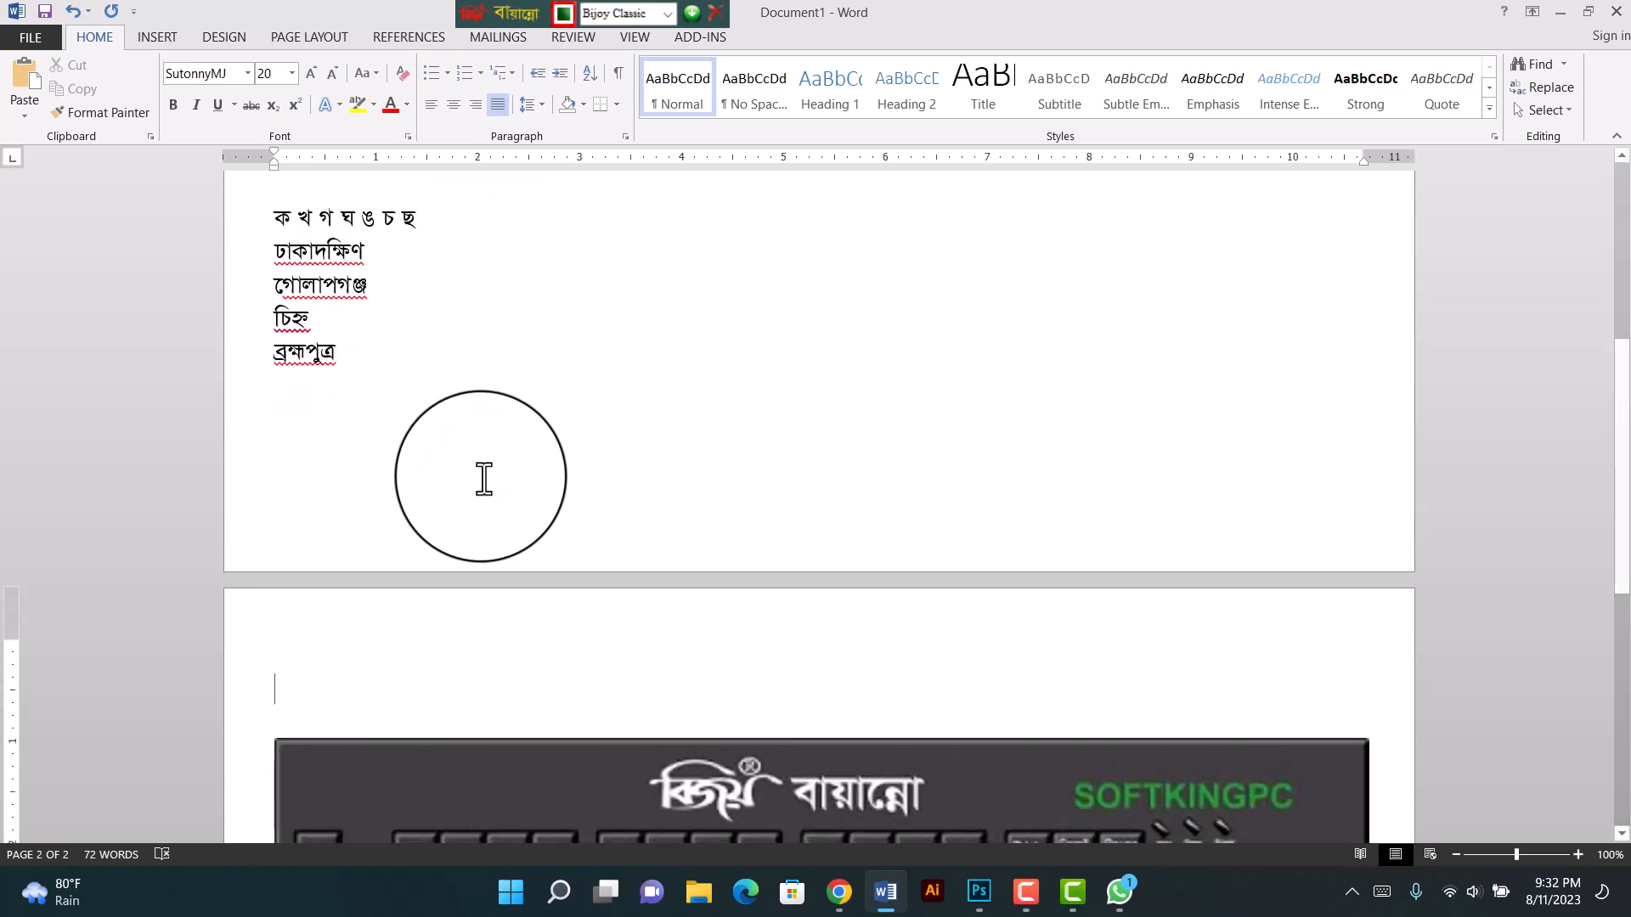
type("আমার সোনা")
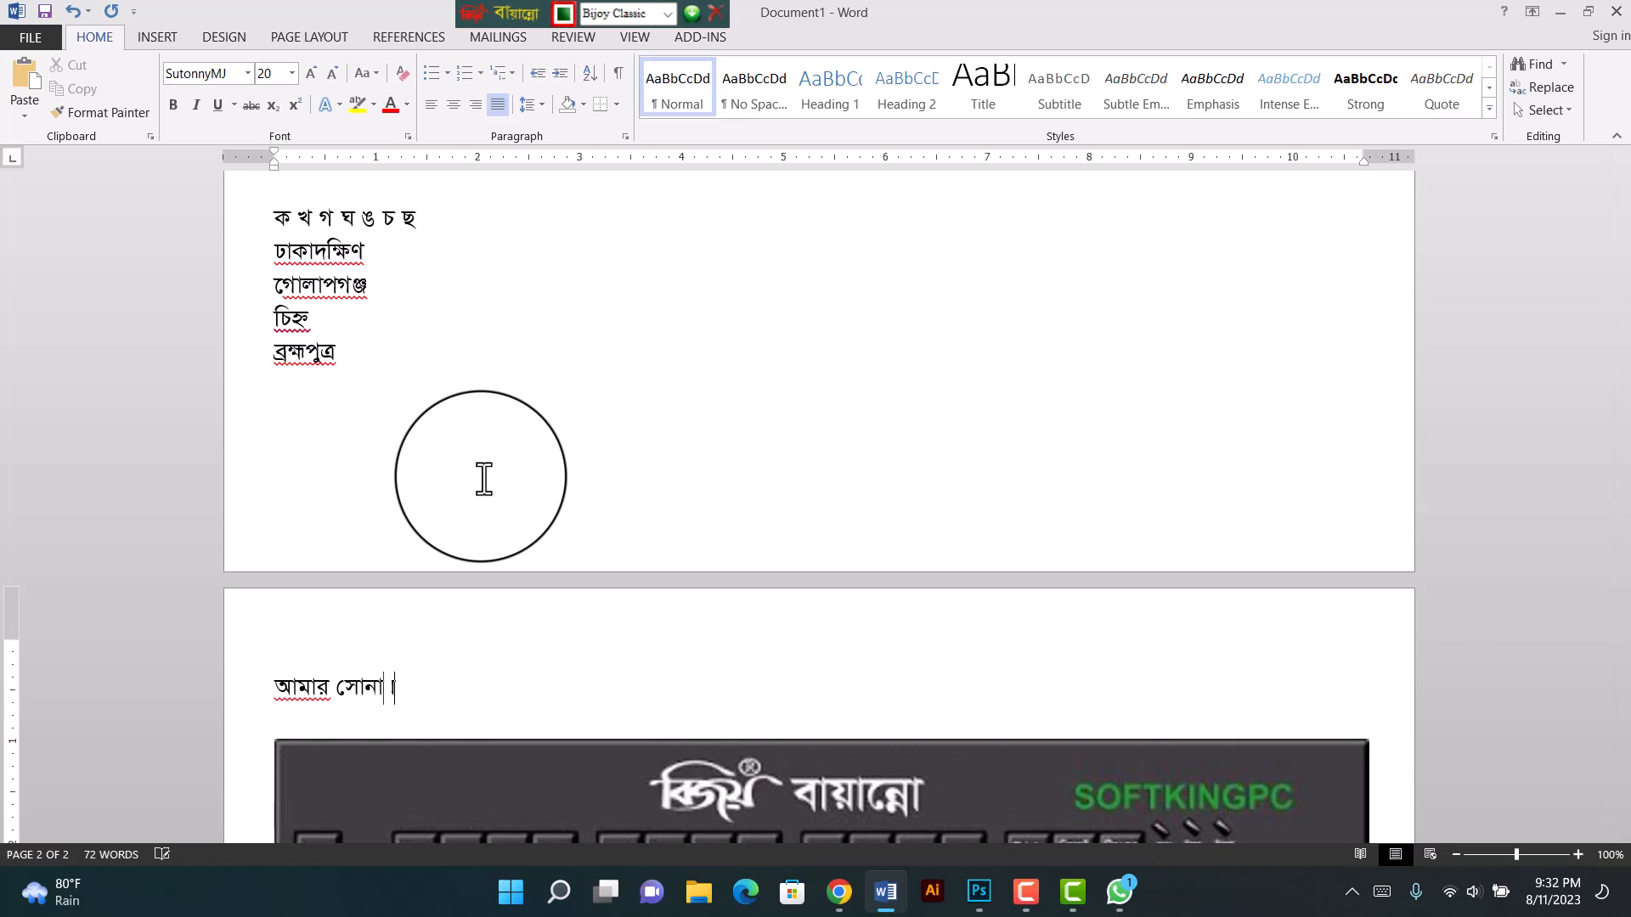
type("র বাংলা")
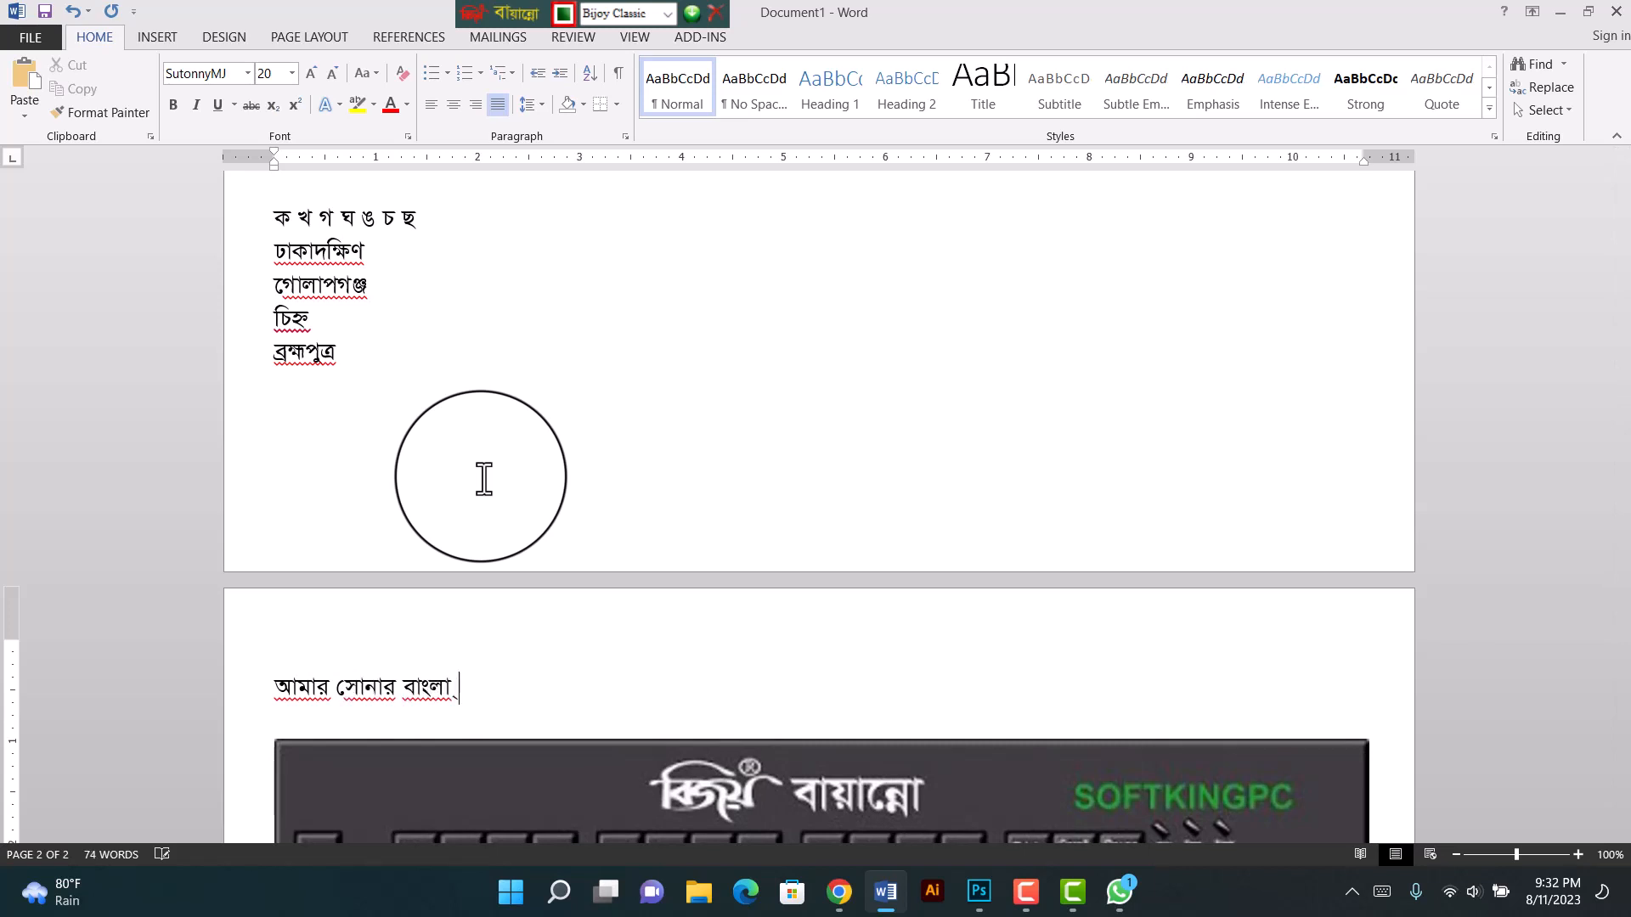
type(" আমি তোমায়")
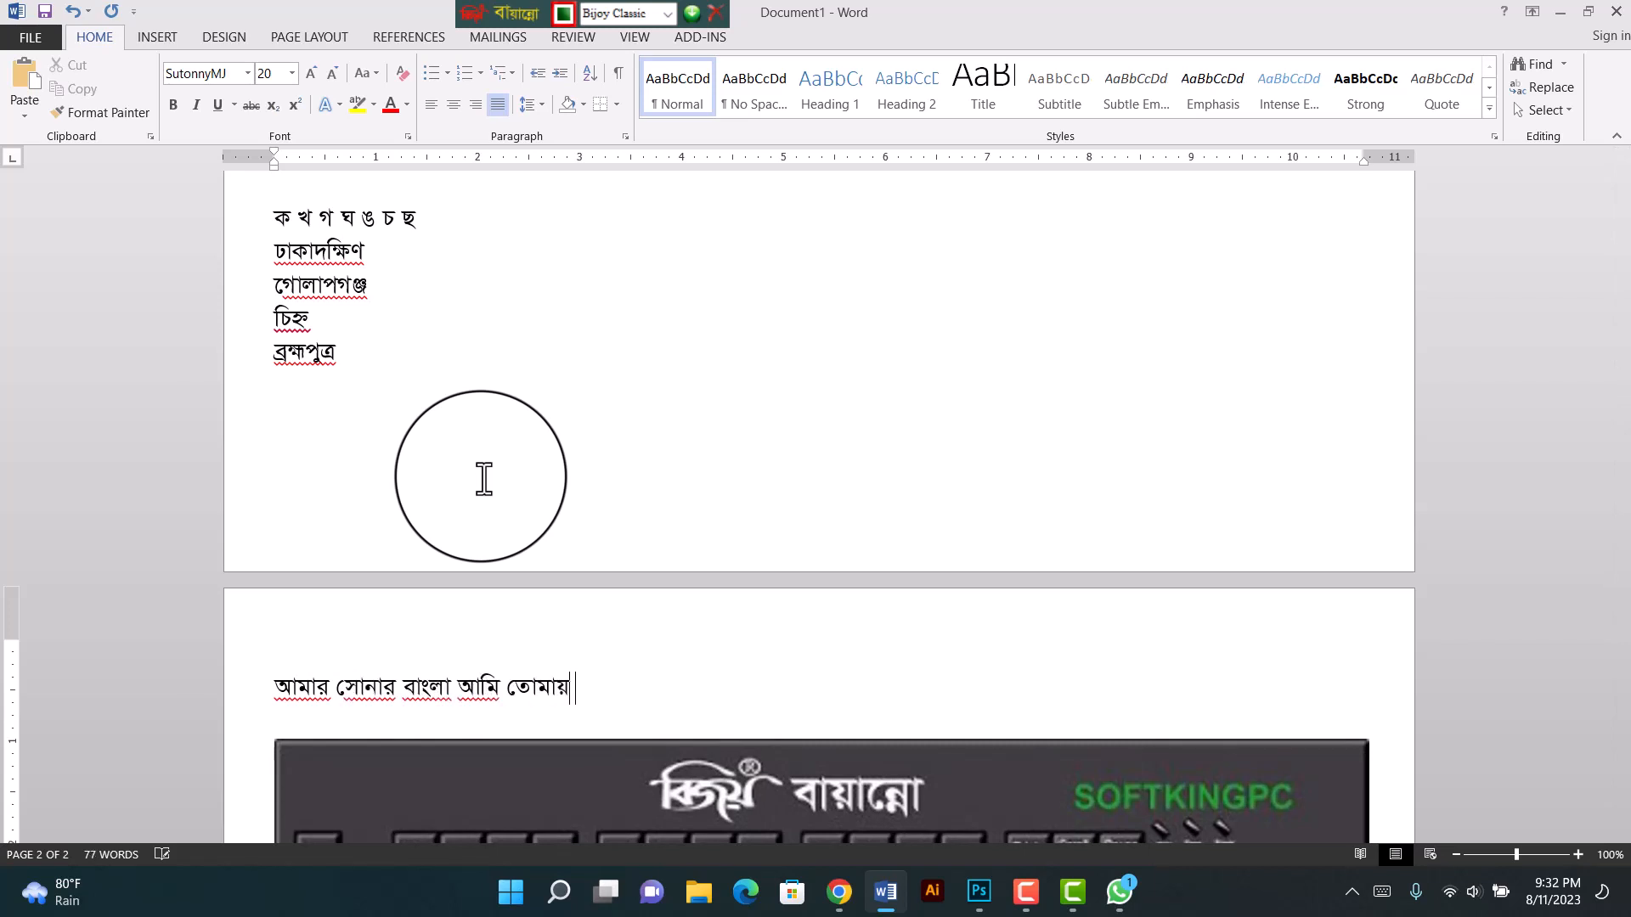
type(" ভালোবাসি")
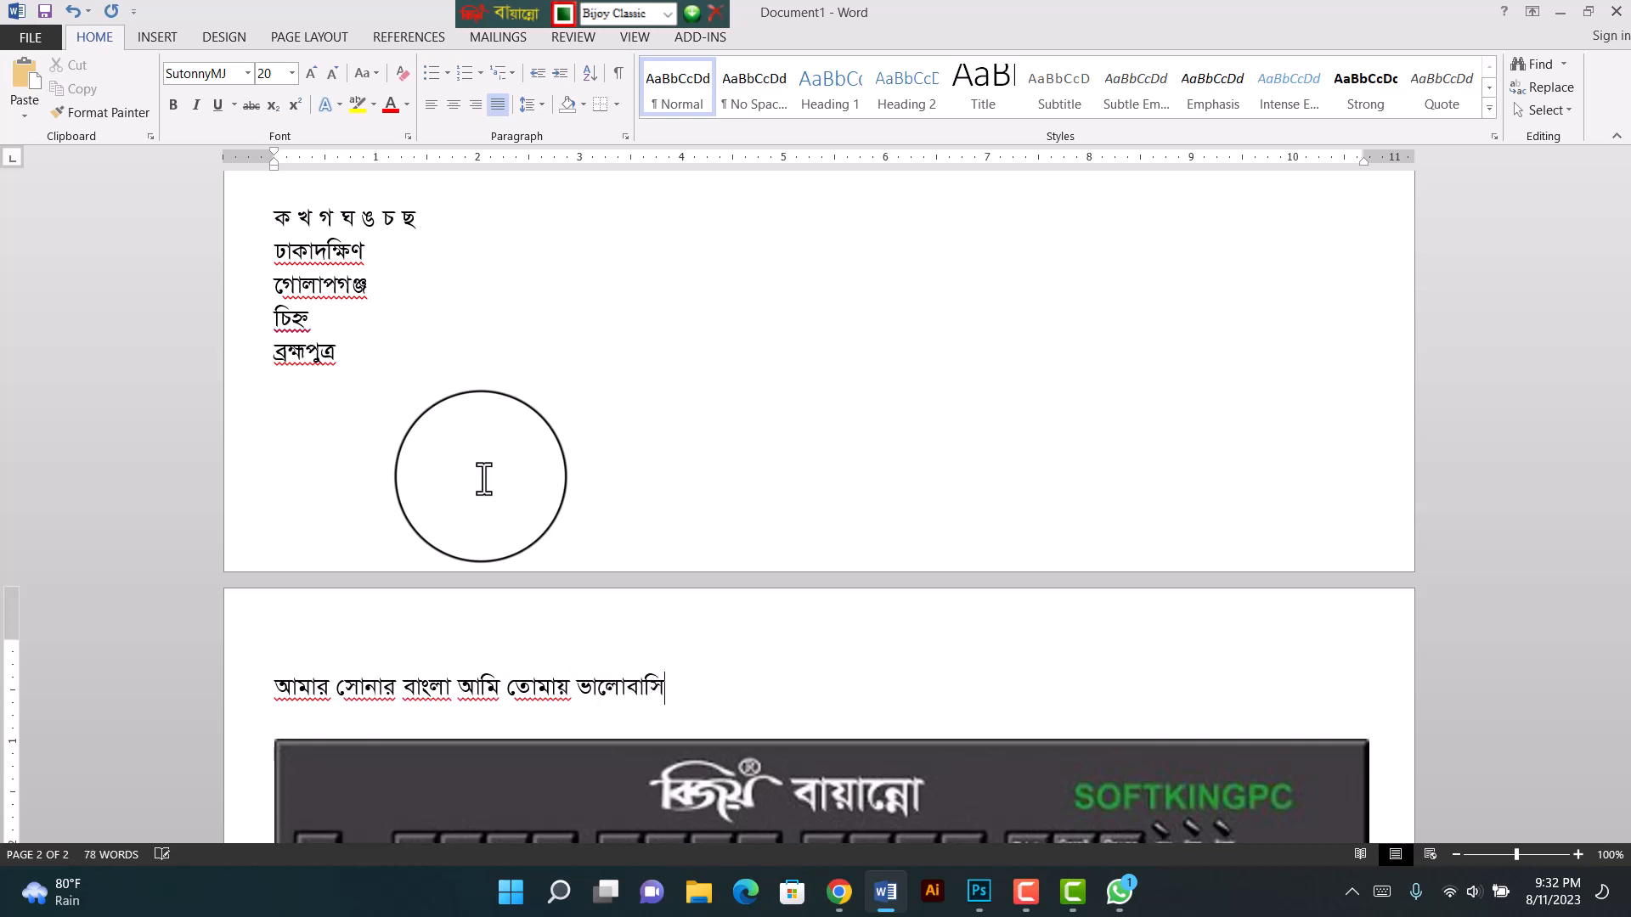
key("Return")
Step: Write the second line চিরদিন তোমার আকাশ তোমার বাতাস আমার প্রাণে বাজায় বাঁশি। and add an empty line below it
type("চিরদিন ")
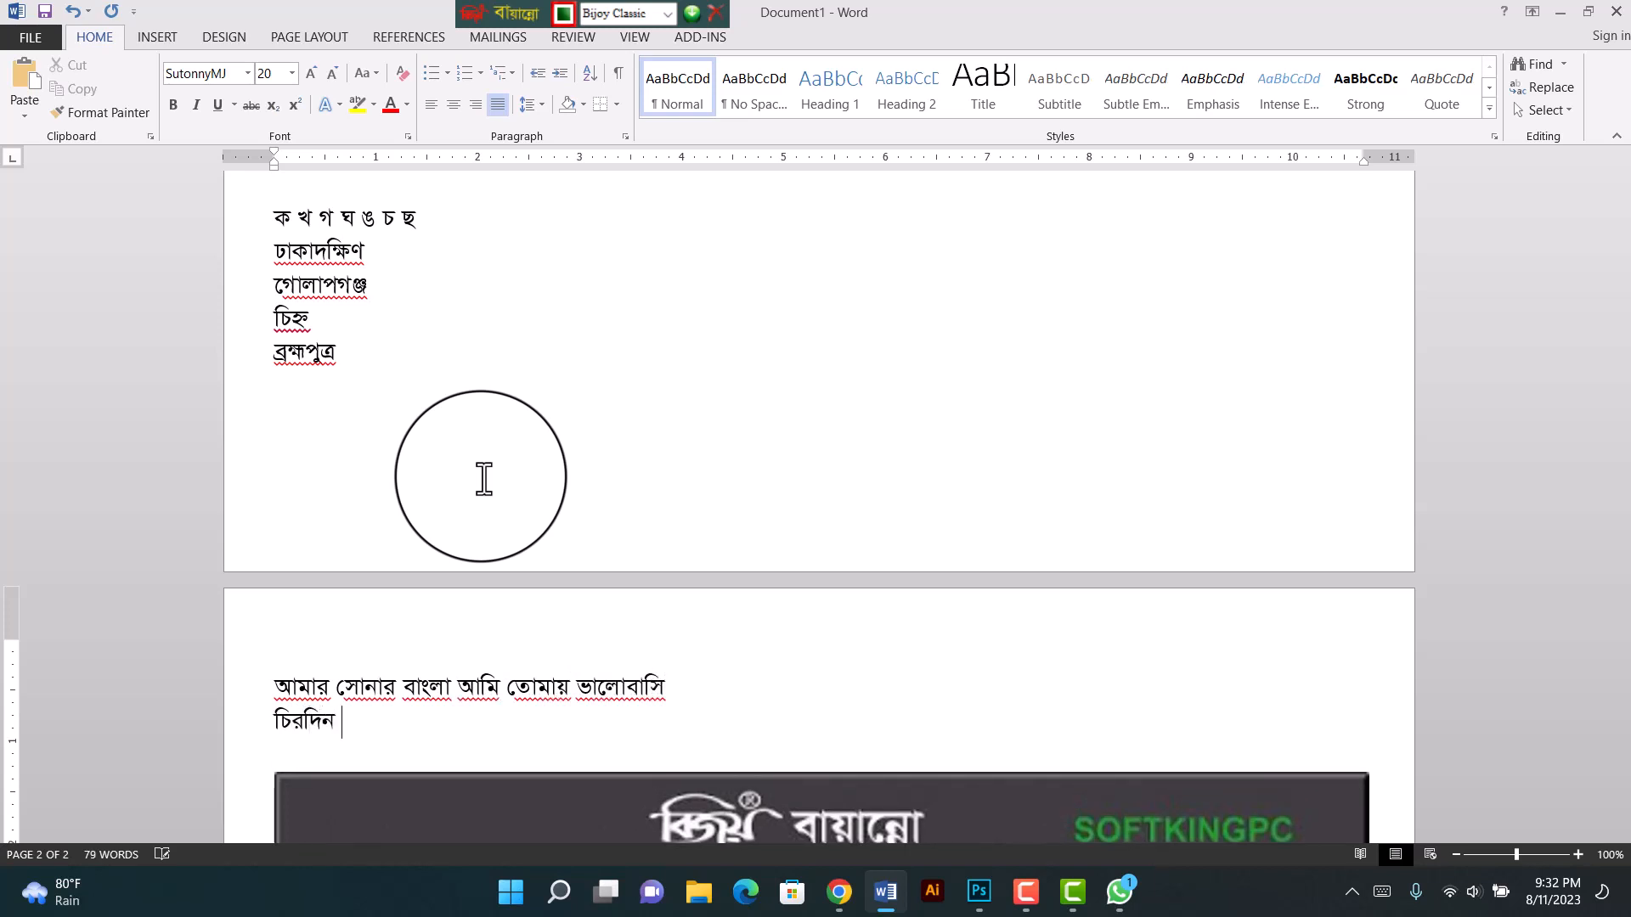
type("তোমার আকাশ ")
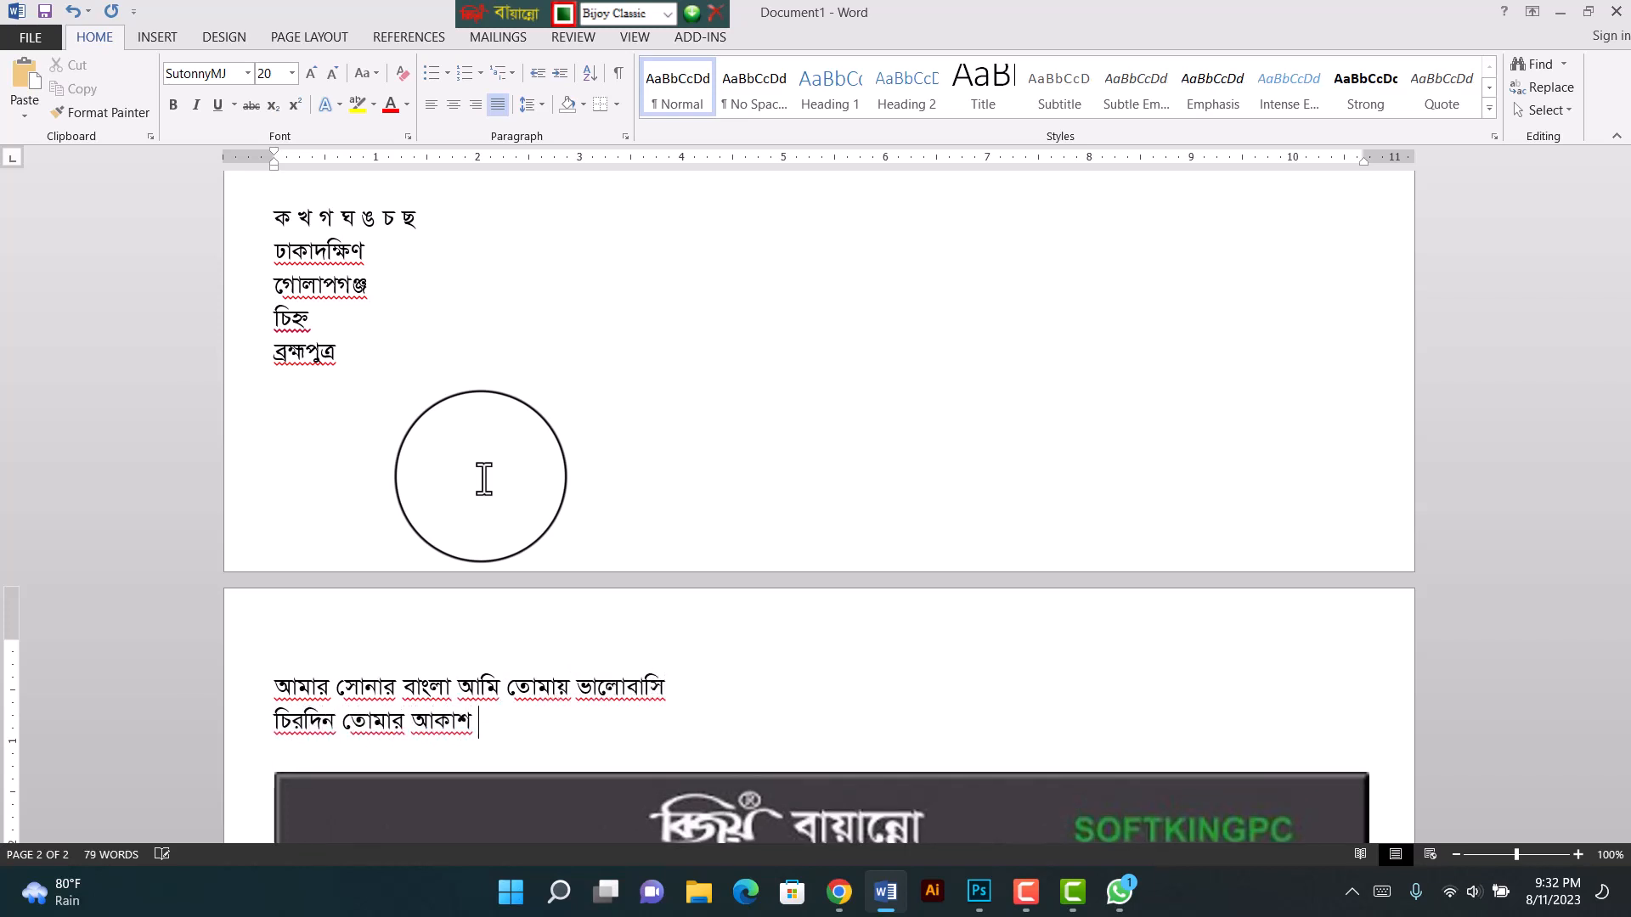
type("তোমার বাতা")
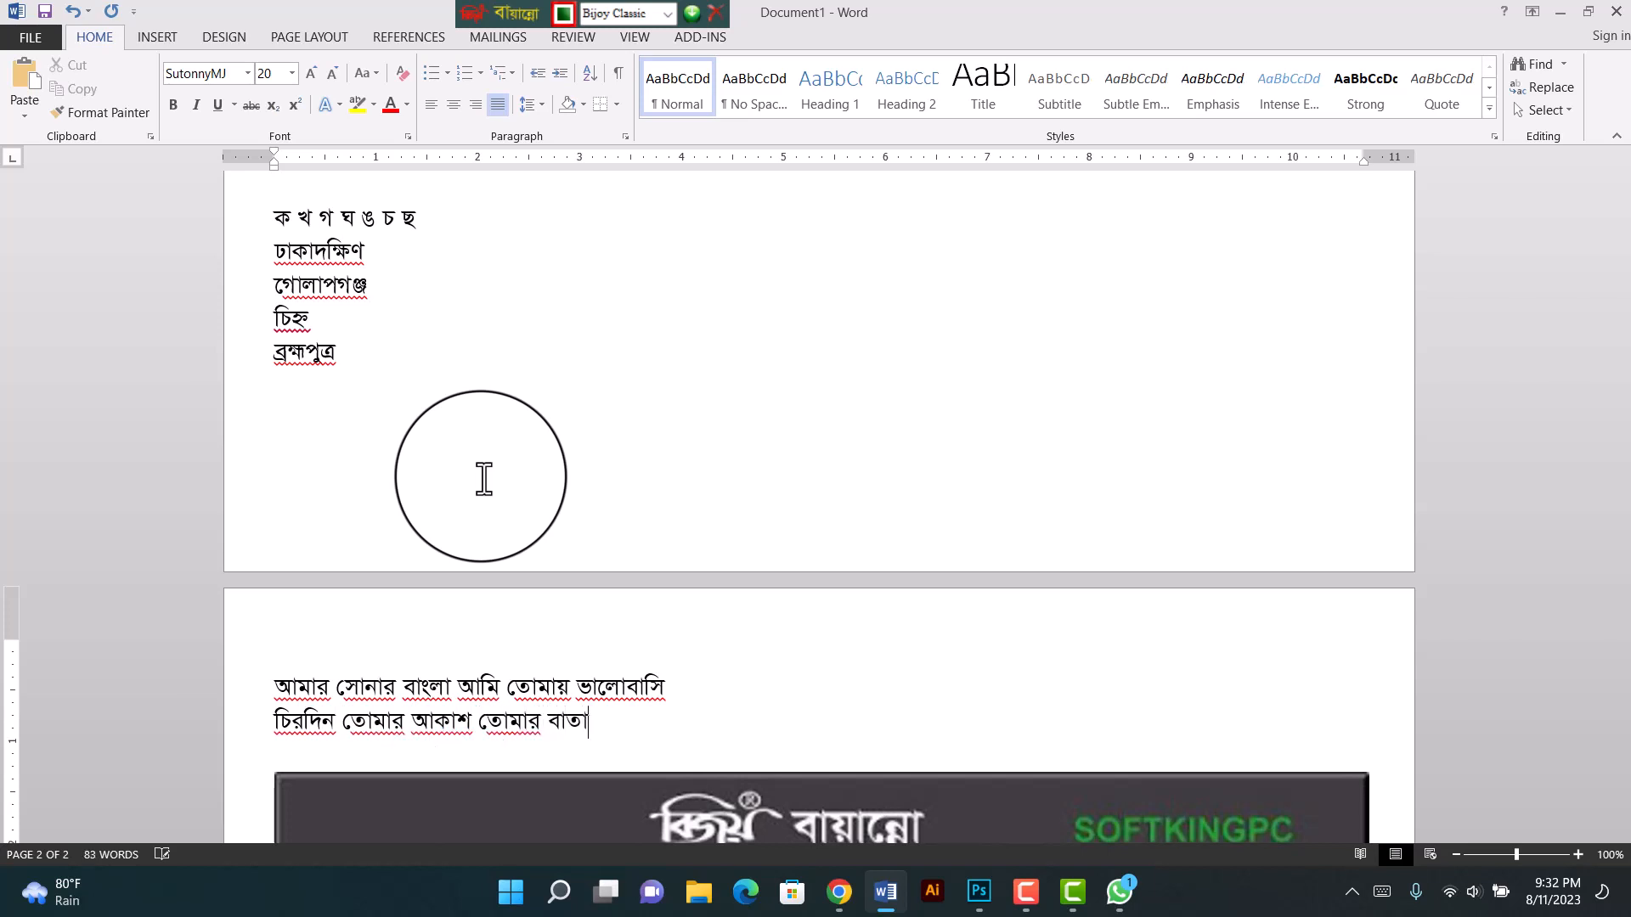
type("স তামার প্রাণে ")
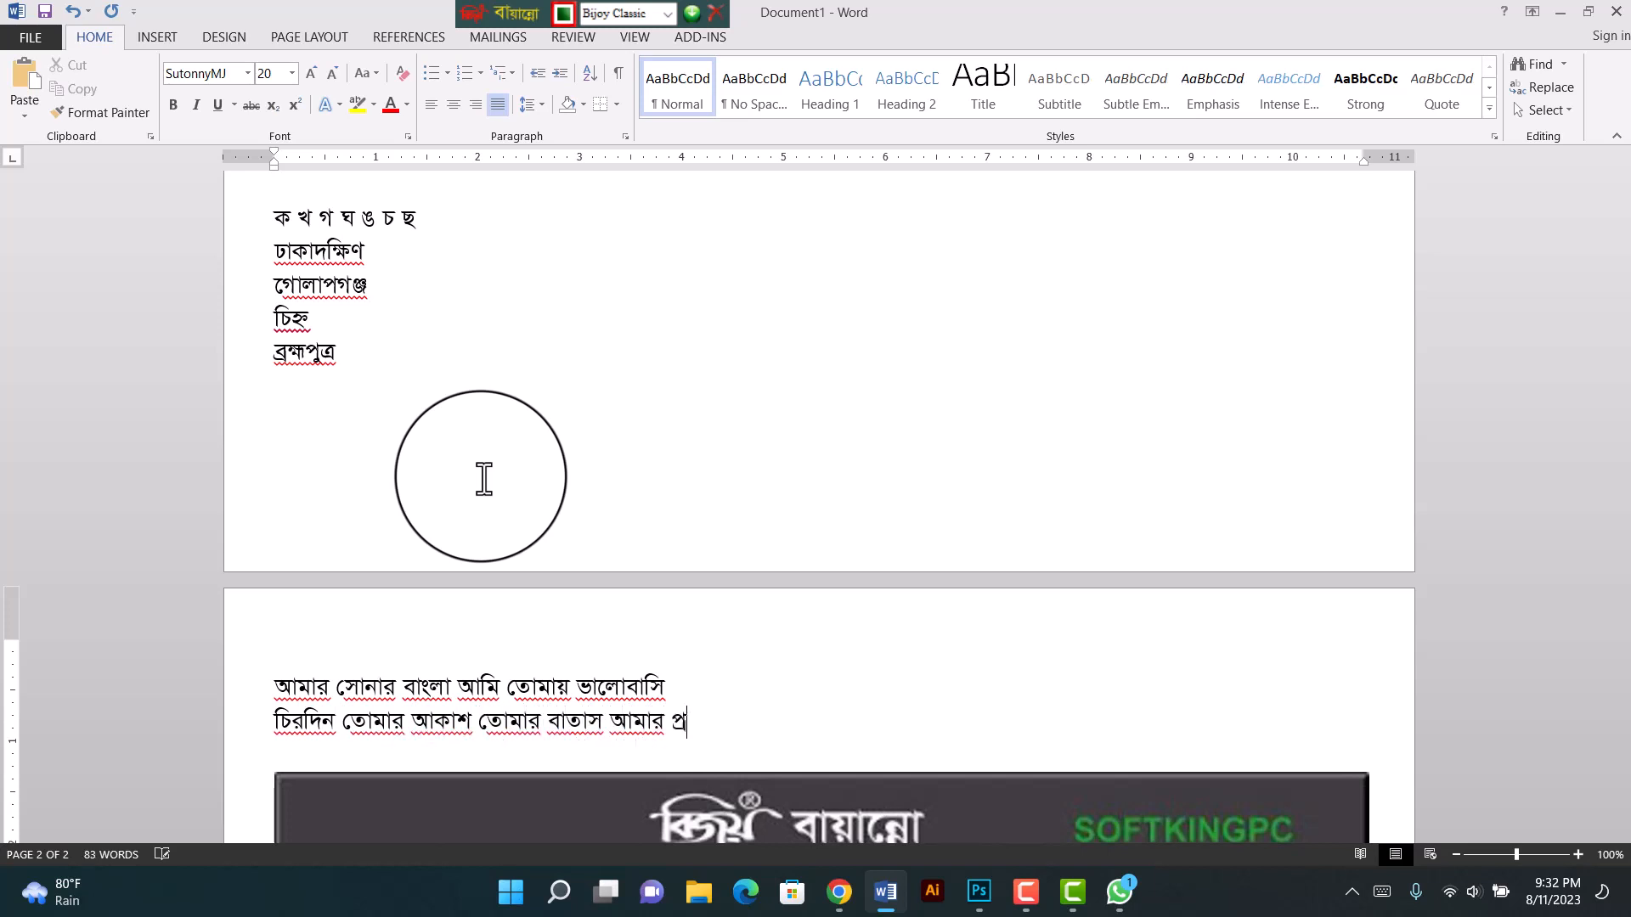
type("বাজায় ")
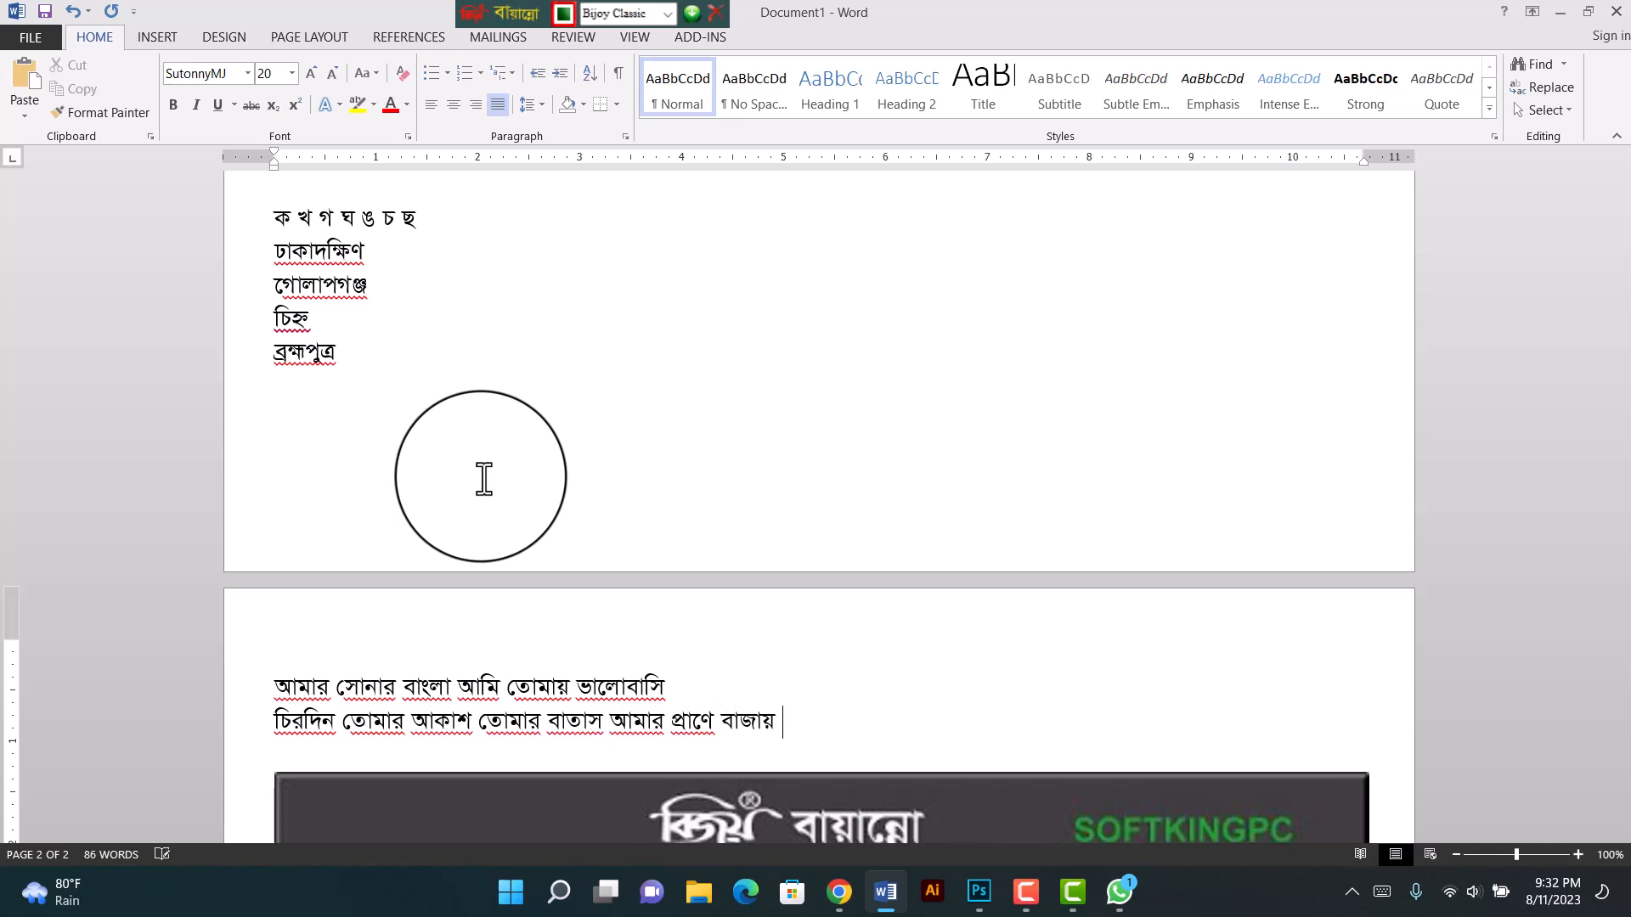
type("বাঁিশ ।")
key("Return")
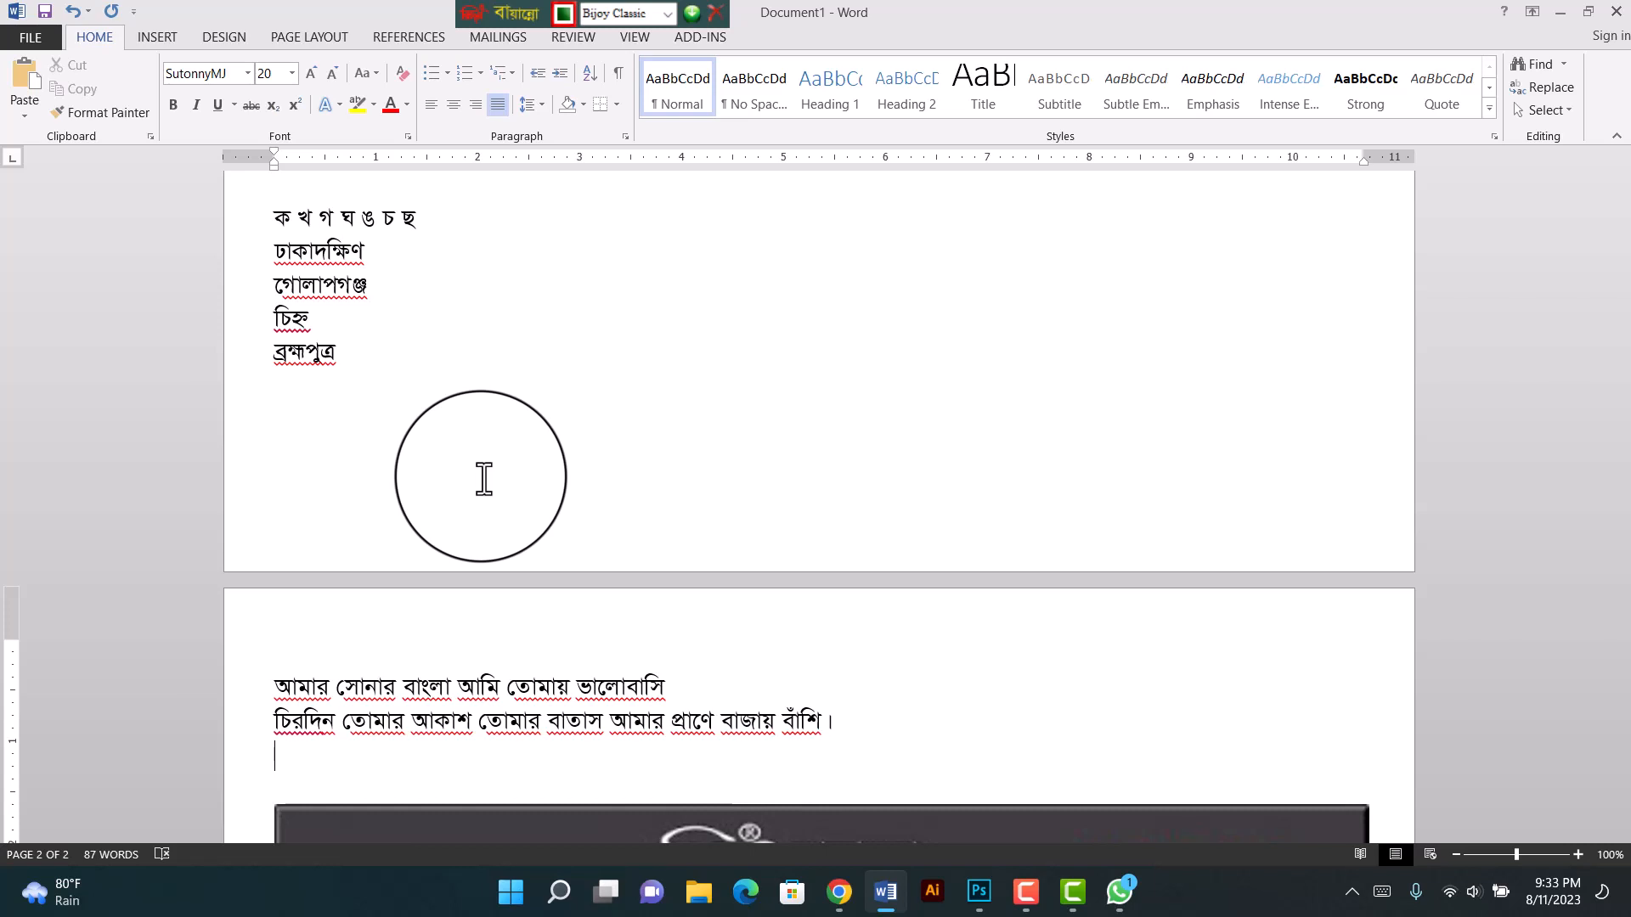
type("।")
key("BackSpace")
Step: Switch to Chrome and open a new tab with an empty address bar
left_click(840, 890)
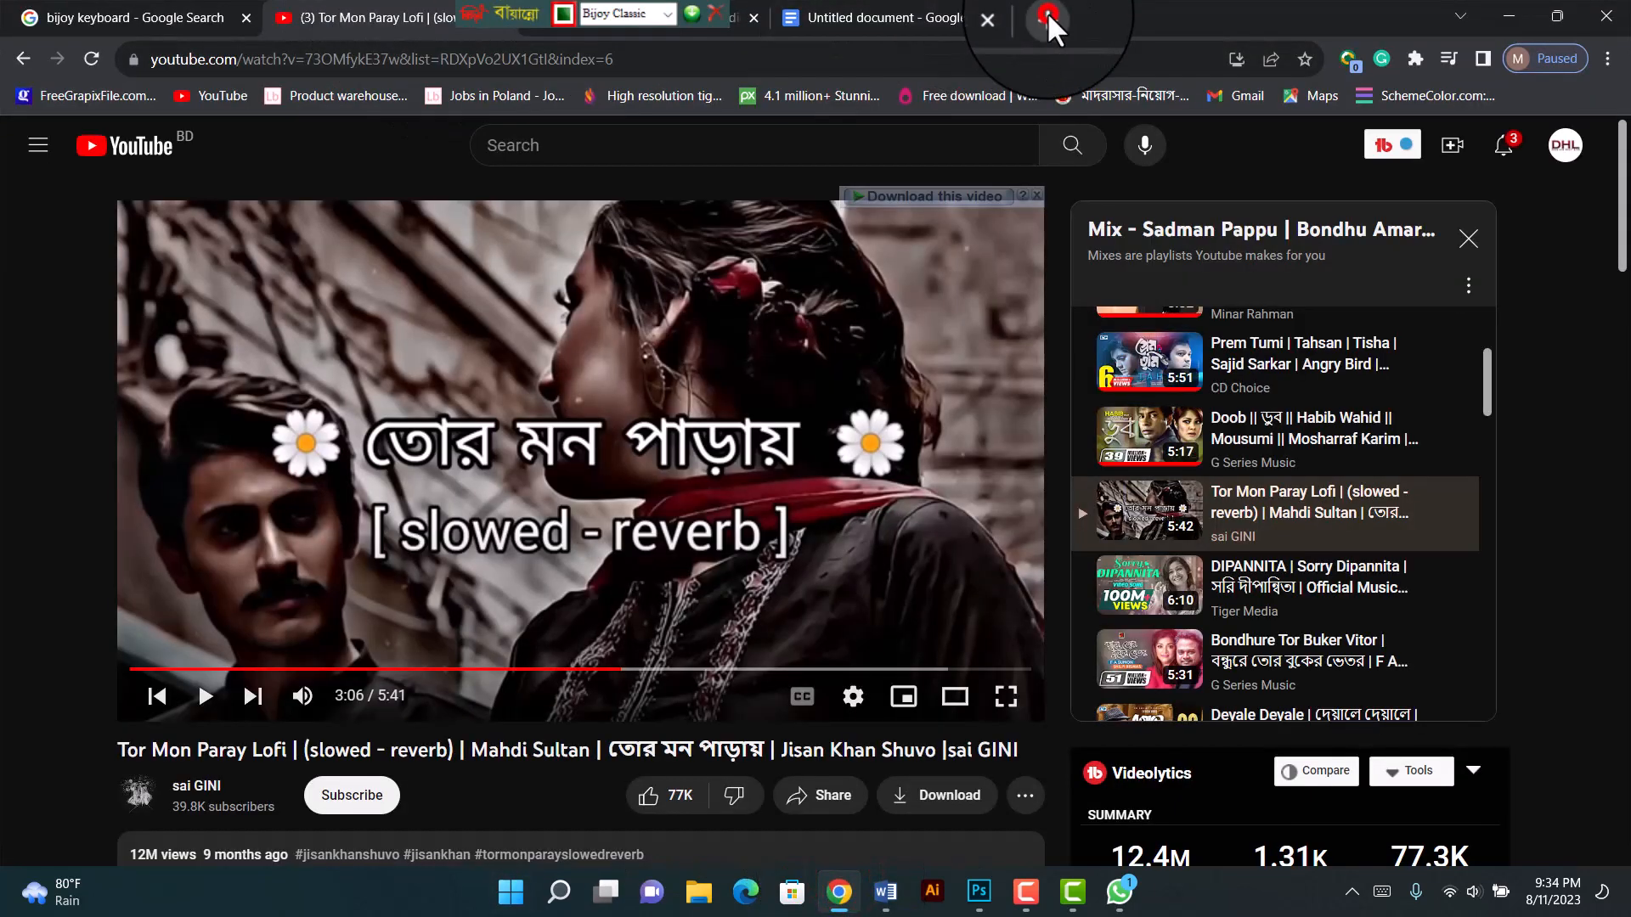
left_click(1047, 17)
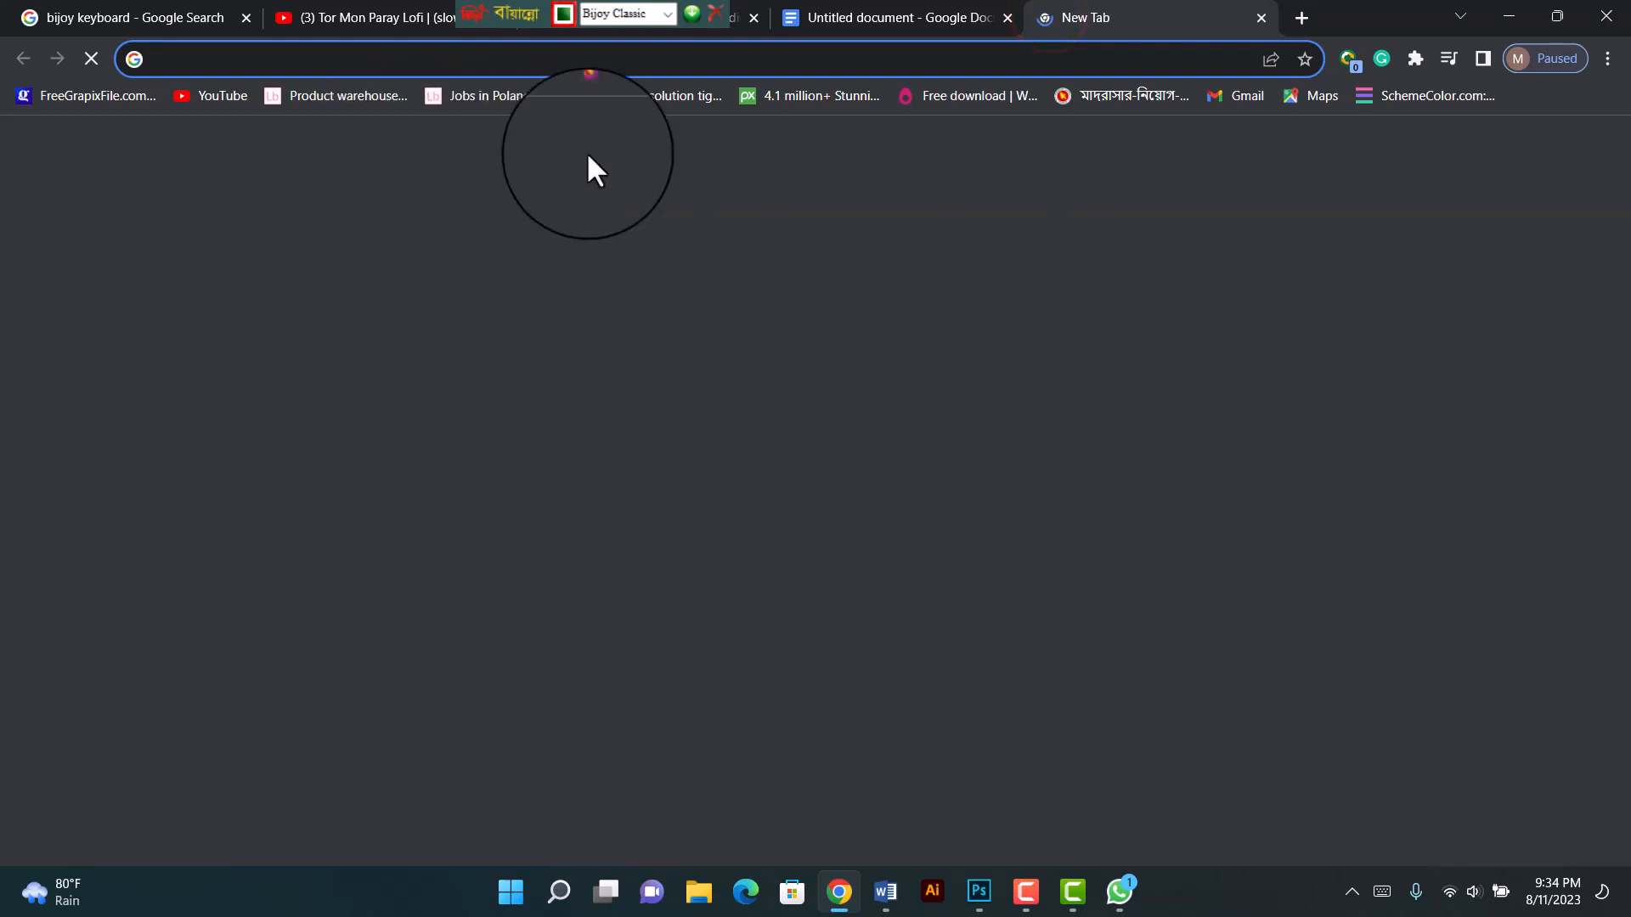
type("zwi")
key("Escape")
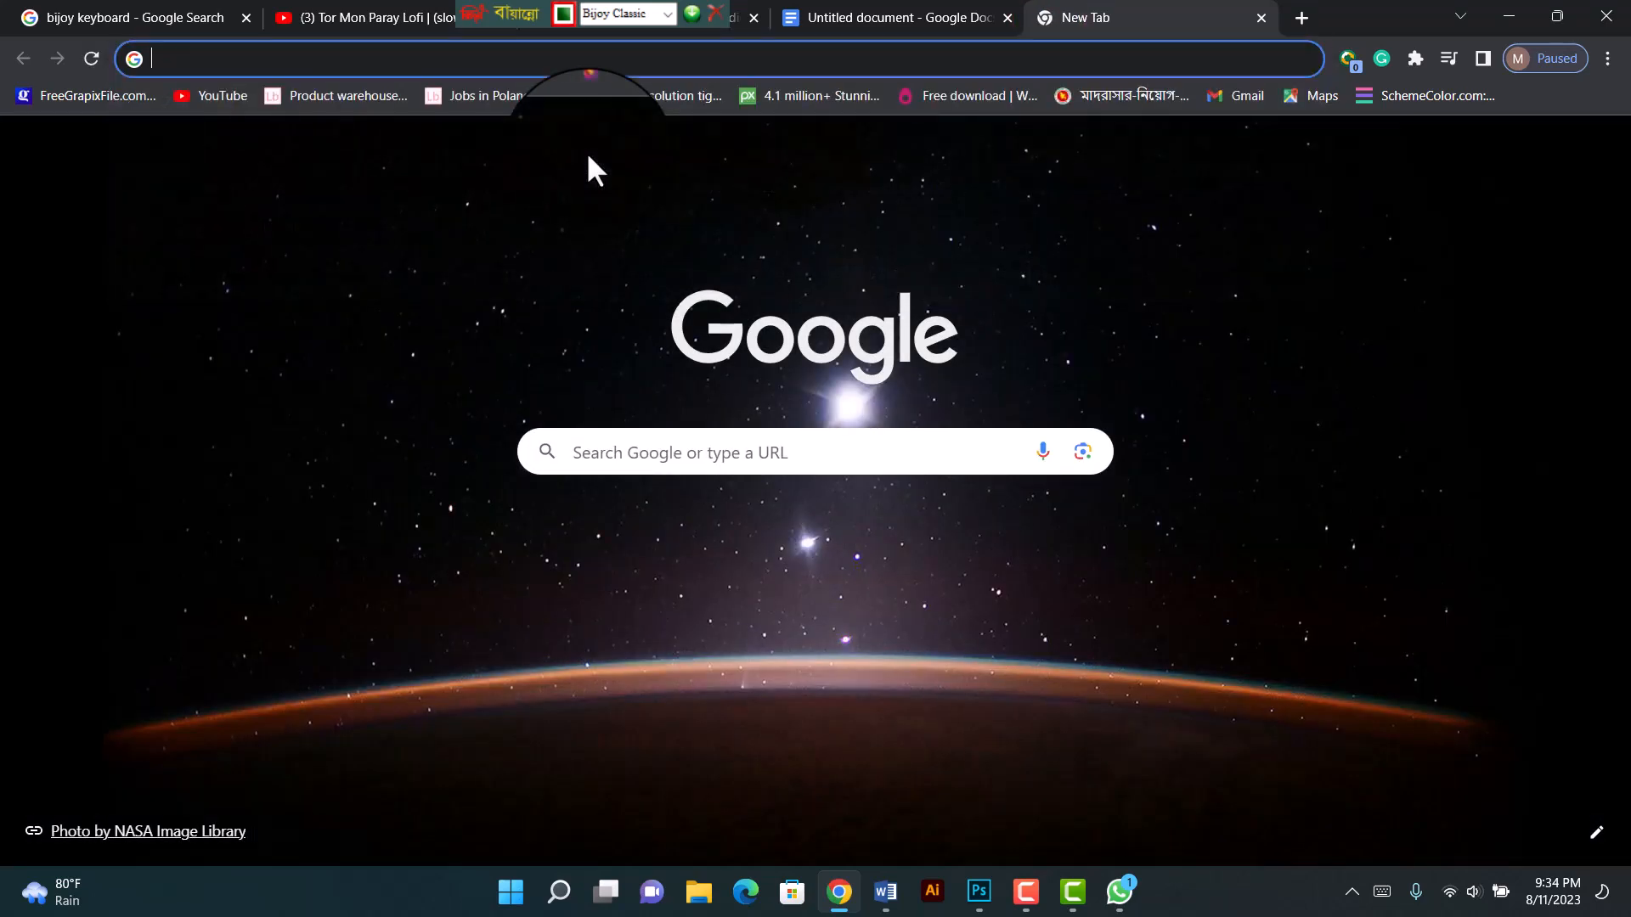
key("shift+F10")
key("Escape")
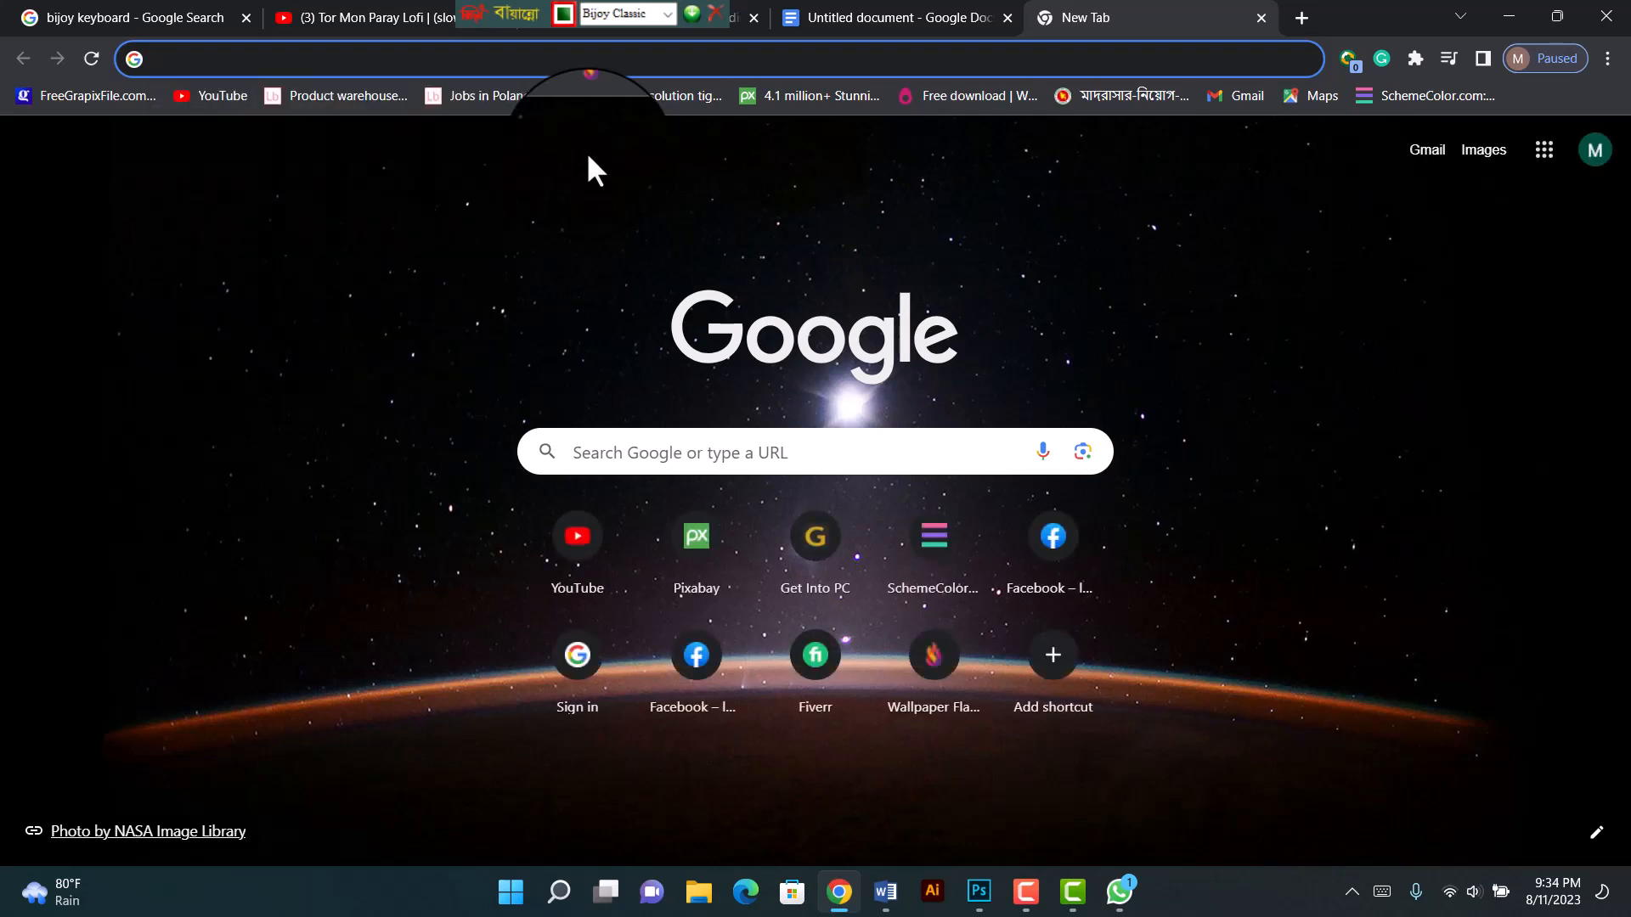
Step: Switch the Bijoy input to English and search Google for keyboard
key("ctrl+alt+b")
type("keyb")
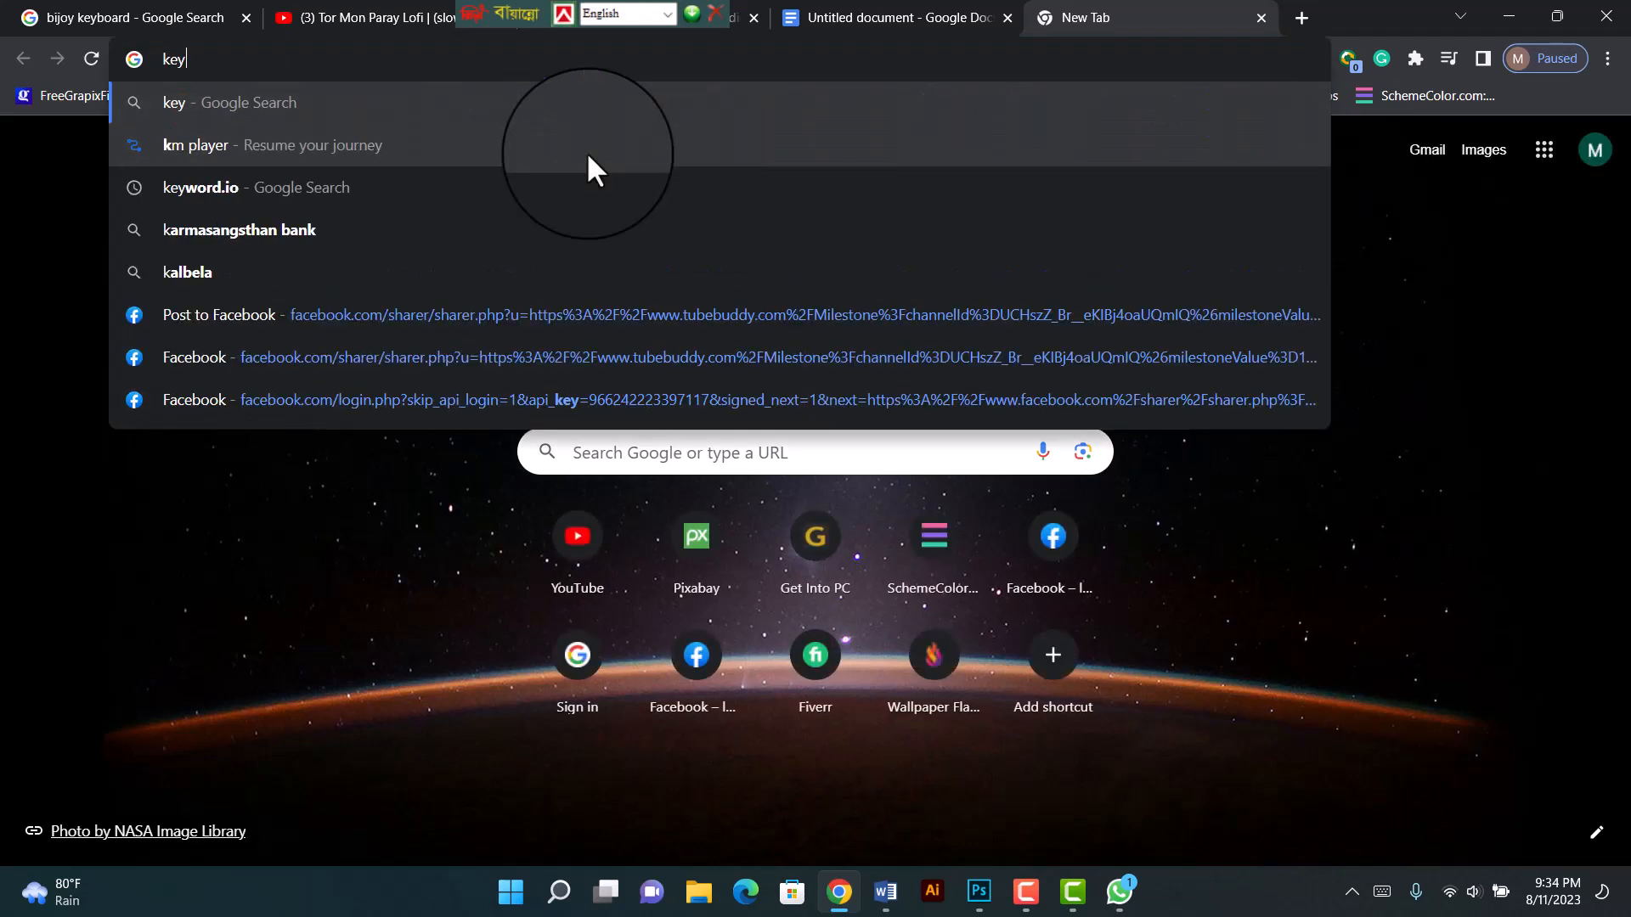
type("oard")
key("Return")
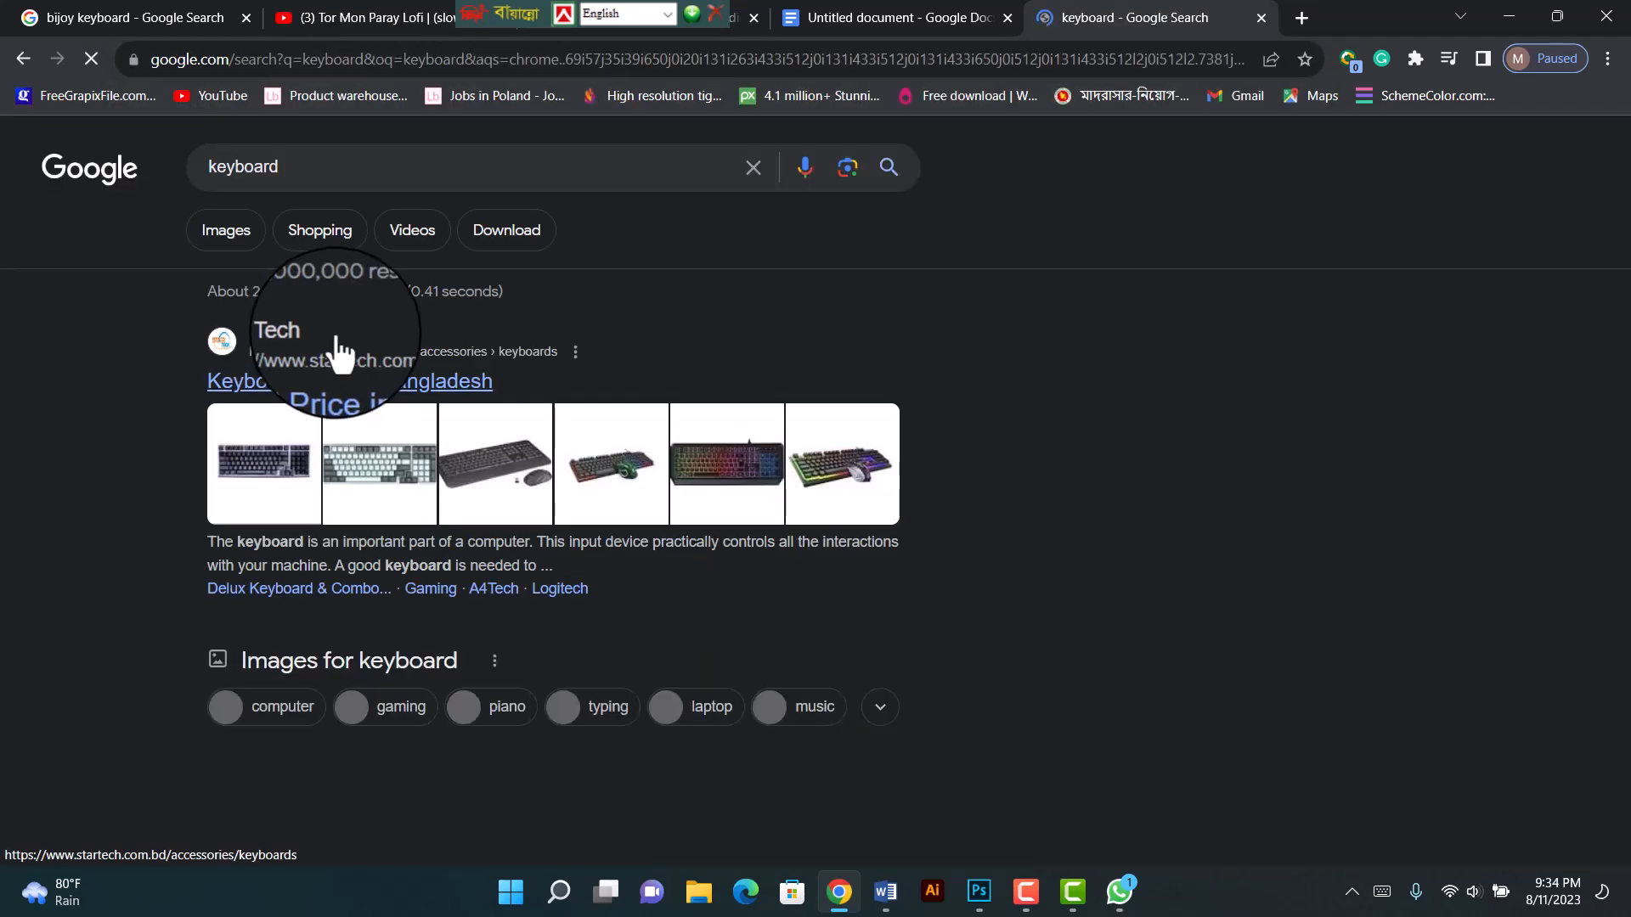
Step: Examine the labelled keyboard layout image from the ict book in the image results and return to the Word document
scroll(510, 569, "down", 3)
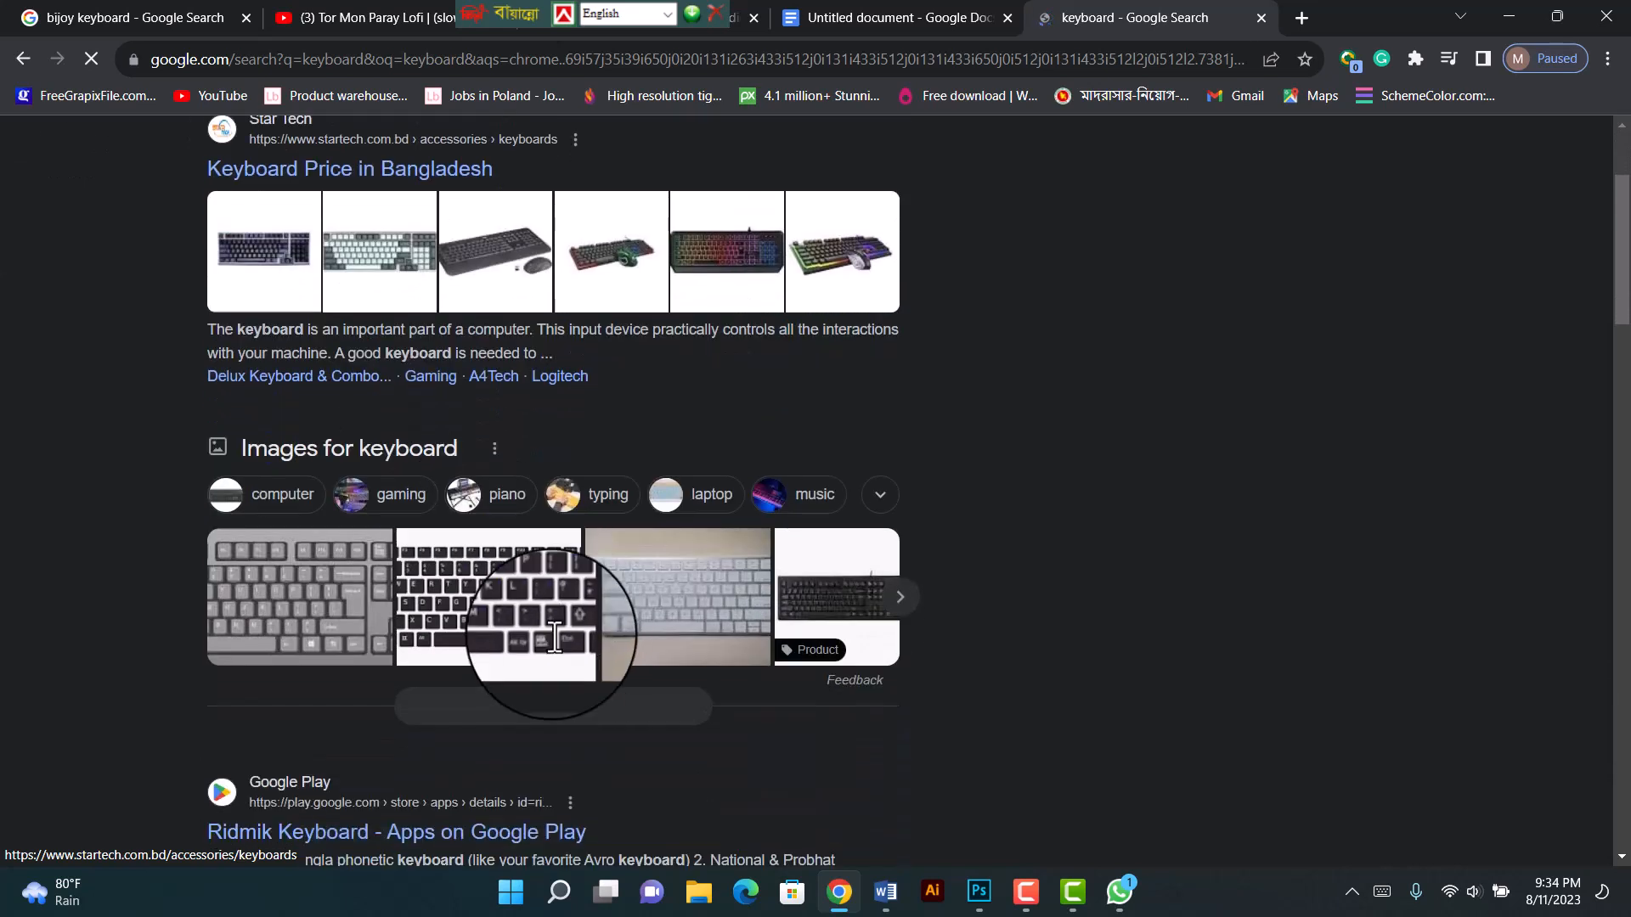
left_click(523, 594)
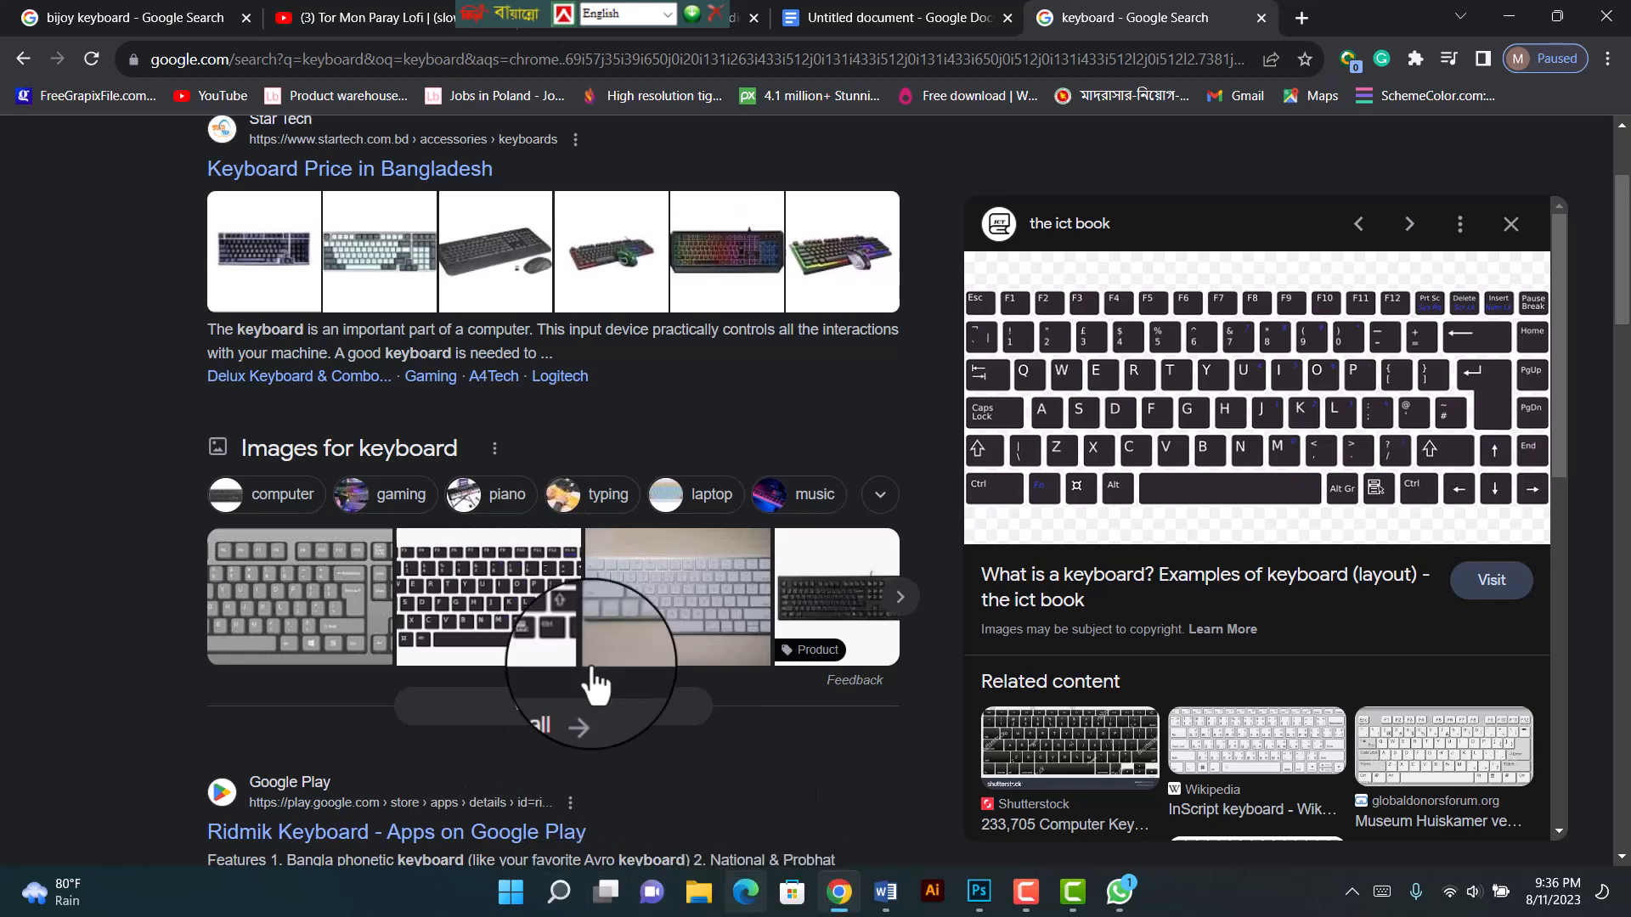
left_click(886, 891)
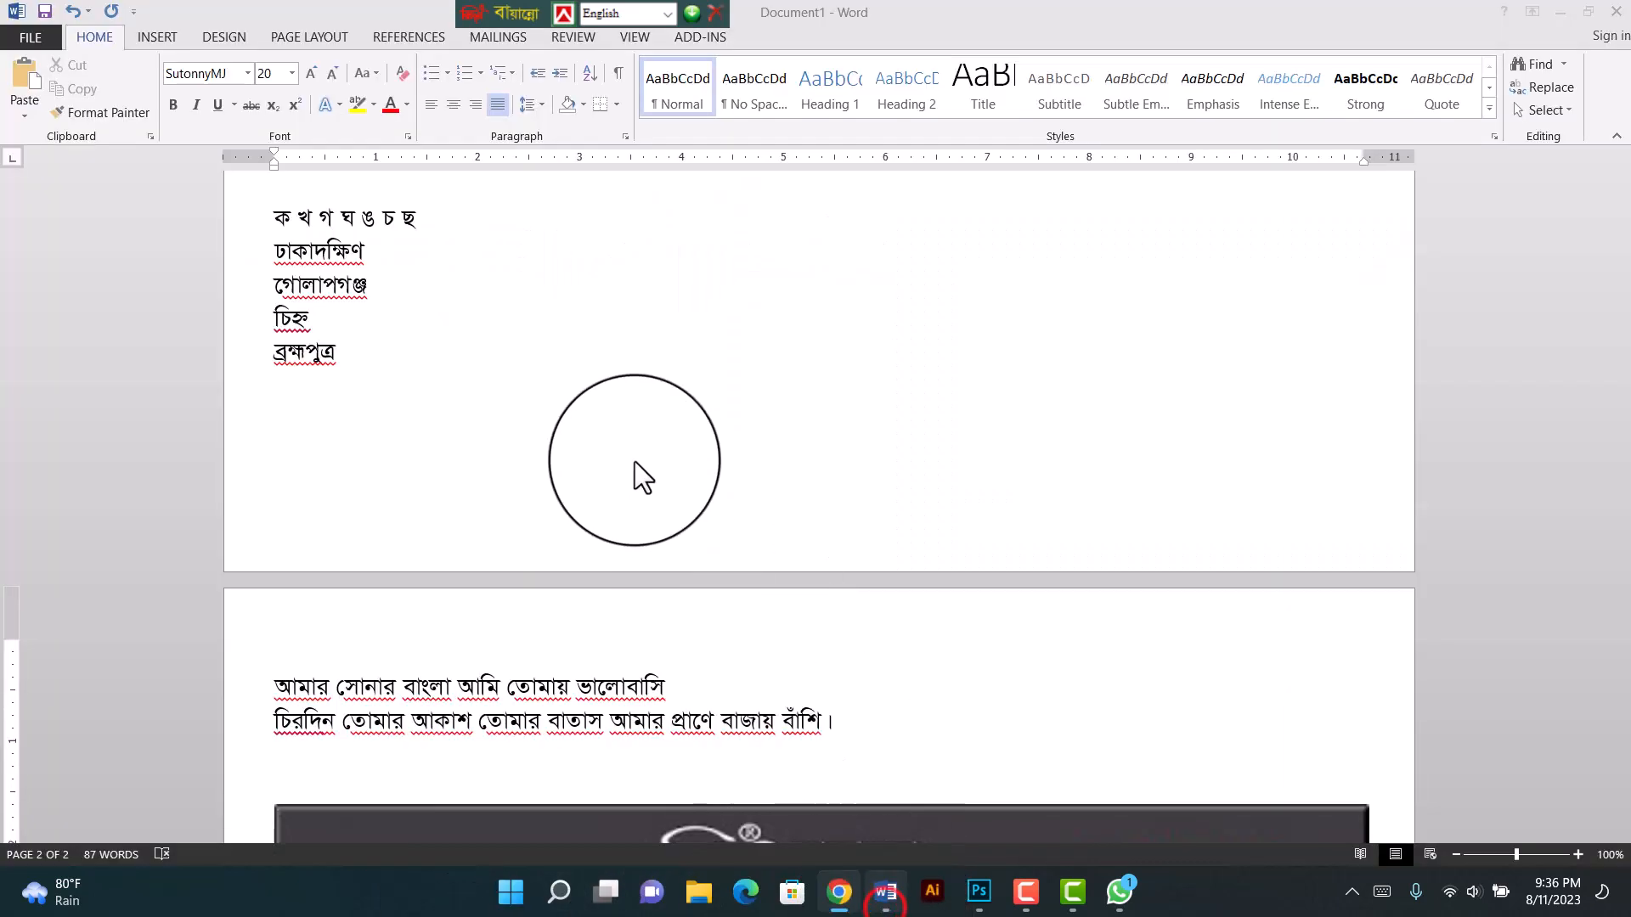